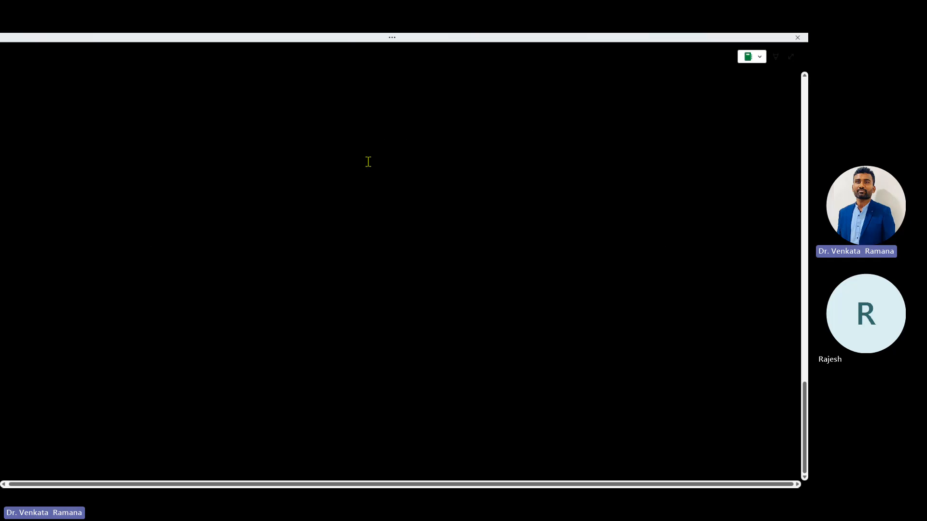
Step: Handwrite RDS, 'alternate' and EC2 across the top of the whiteboard
{"action": "mouse_move", "coordinate": [89, 100]}
{"action": "left_mouse_down"}
{"action": "mouse_move", "coordinate": [91, 113]}
{"action": "mouse_move", "coordinate": [111, 105]}
{"action": "left_mouse_up"}
{"action": "left_click_drag", "start_coordinate": [75, 133], "coordinate": [116, 107]}
{"action": "left_click_drag", "start_coordinate": [51, 130], "coordinate": [61, 127]}
{"action": "mouse_move", "coordinate": [57, 123]}
{"action": "left_mouse_down"}
{"action": "mouse_move", "coordinate": [56, 137]}
{"action": "mouse_move", "coordinate": [67, 136]}
{"action": "left_mouse_up"}
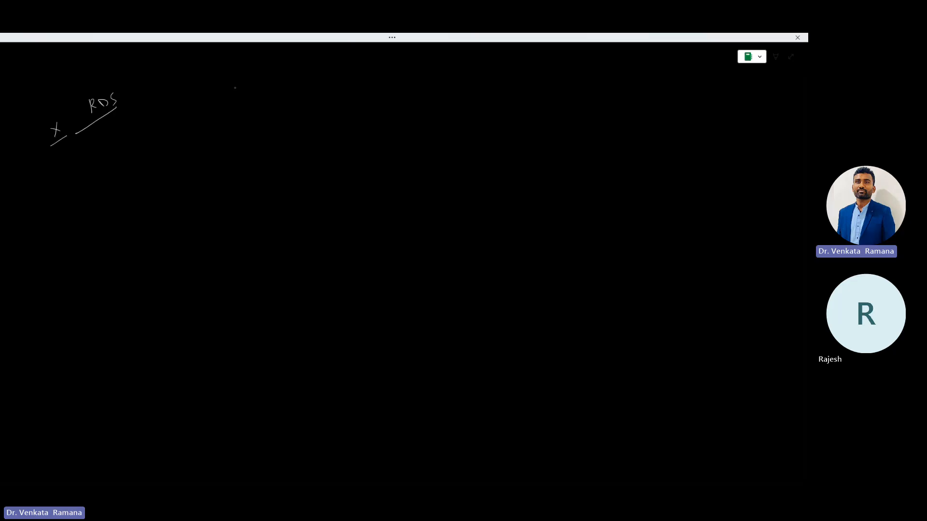
{"action": "left_click_drag", "start_coordinate": [235, 87], "coordinate": [261, 89]}
{"action": "left_click_drag", "start_coordinate": [263, 88], "coordinate": [293, 77]}
{"action": "left_click_drag", "start_coordinate": [228, 107], "coordinate": [289, 91]}
{"action": "mouse_move", "coordinate": [371, 87]}
{"action": "left_mouse_down"}
{"action": "mouse_move", "coordinate": [367, 102]}
{"action": "mouse_move", "coordinate": [380, 99]}
{"action": "left_mouse_up"}
{"action": "left_click_drag", "start_coordinate": [368, 95], "coordinate": [392, 97]}
{"action": "left_click_drag", "start_coordinate": [397, 92], "coordinate": [410, 92]}
Step: Write mySQL, postgres and another database name on the right, underlining them
{"action": "mouse_move", "coordinate": [506, 74]}
{"action": "left_mouse_down"}
{"action": "mouse_move", "coordinate": [491, 93]}
{"action": "mouse_move", "coordinate": [532, 81]}
{"action": "left_mouse_up"}
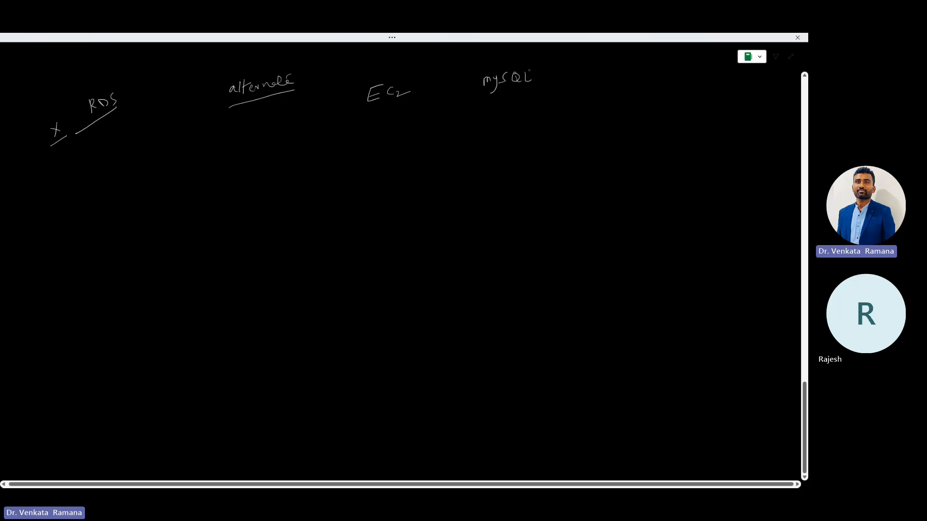
{"action": "left_click_drag", "start_coordinate": [489, 112], "coordinate": [559, 98]}
{"action": "mouse_move", "coordinate": [511, 128]}
{"action": "left_mouse_down"}
{"action": "mouse_move", "coordinate": [513, 147]}
{"action": "mouse_move", "coordinate": [511, 135]}
{"action": "mouse_move", "coordinate": [585, 120]}
{"action": "left_mouse_up"}
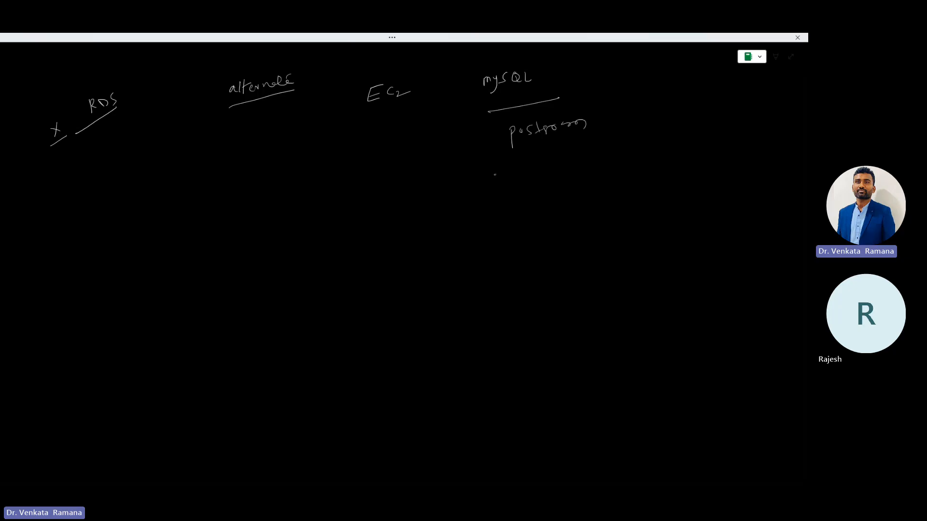
{"action": "left_click_drag", "start_coordinate": [495, 174], "coordinate": [594, 142]}
{"action": "mouse_move", "coordinate": [515, 200]}
{"action": "left_mouse_down"}
{"action": "mouse_move", "coordinate": [584, 167]}
{"action": "mouse_move", "coordinate": [597, 170]}
{"action": "left_mouse_up"}
{"action": "mouse_move", "coordinate": [513, 217]}
{"action": "left_mouse_down"}
{"action": "mouse_move", "coordinate": [617, 143]}
{"action": "mouse_move", "coordinate": [516, 197]}
{"action": "left_mouse_up"}
Step: Draw arrows pointing at EC2 and circle it for emphasis
{"action": "mouse_move", "coordinate": [374, 60]}
{"action": "left_mouse_down"}
{"action": "mouse_move", "coordinate": [377, 77]}
{"action": "mouse_move", "coordinate": [385, 68]}
{"action": "left_mouse_up"}
{"action": "left_click_drag", "start_coordinate": [369, 131], "coordinate": [379, 165]}
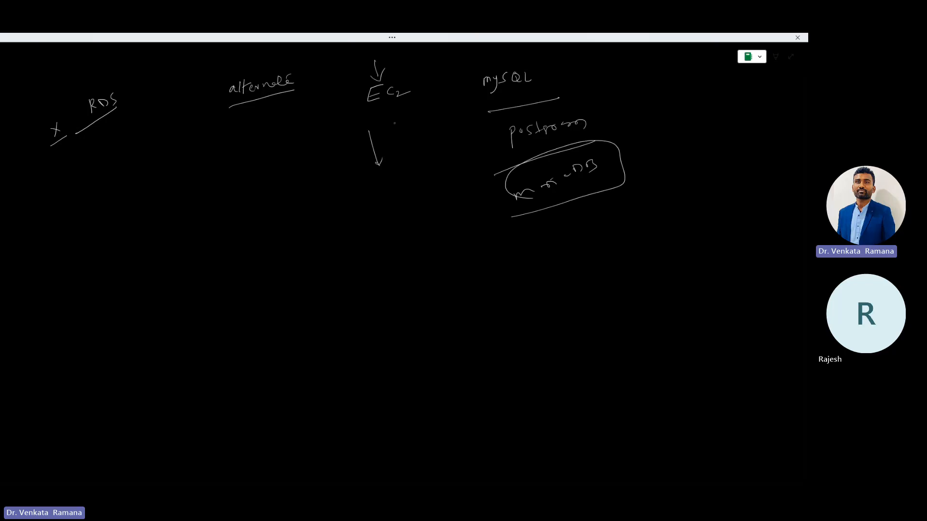
{"action": "mouse_move", "coordinate": [384, 56]}
{"action": "left_mouse_down"}
{"action": "mouse_move", "coordinate": [356, 68]}
{"action": "mouse_move", "coordinate": [386, 119]}
{"action": "mouse_move", "coordinate": [404, 61]}
{"action": "mouse_move", "coordinate": [373, 56]}
{"action": "left_mouse_up"}
Step: Show the AWS db slide on RDS advantages over EC2, then return to the RDS dashboard
{"action": "key", "text": "alt+Tab"}
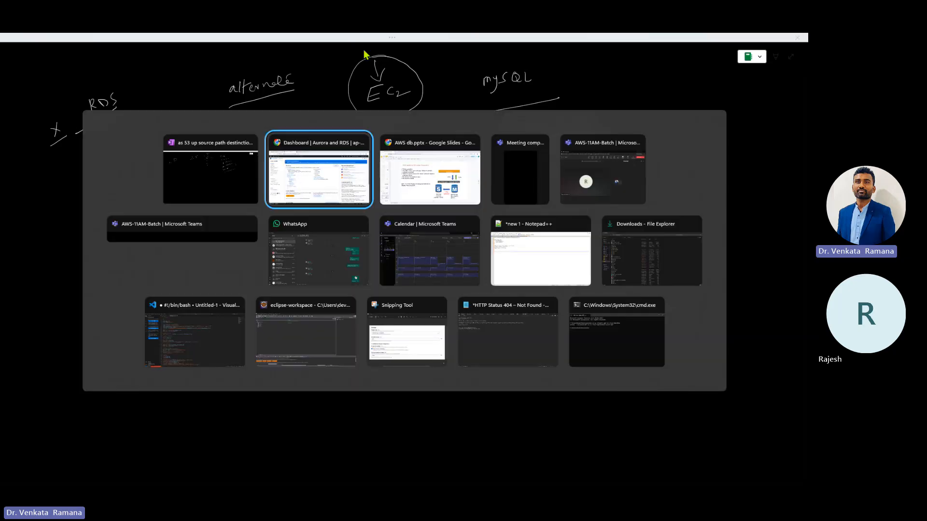
{"action": "key", "text": "alt+Tab"}
{"action": "key", "text": "alt+Tab"}
{"action": "left_click", "coordinate": [28, 177]}
{"action": "scroll", "coordinate": [27, 176], "scroll_direction": "down", "scroll_amount": 3}
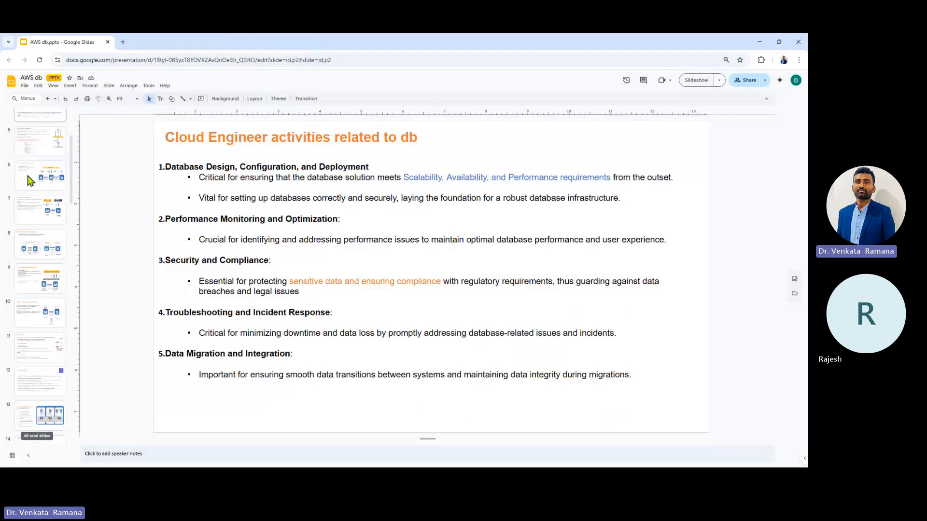
{"action": "left_click", "coordinate": [39, 140]}
{"action": "left_click", "coordinate": [39, 119]}
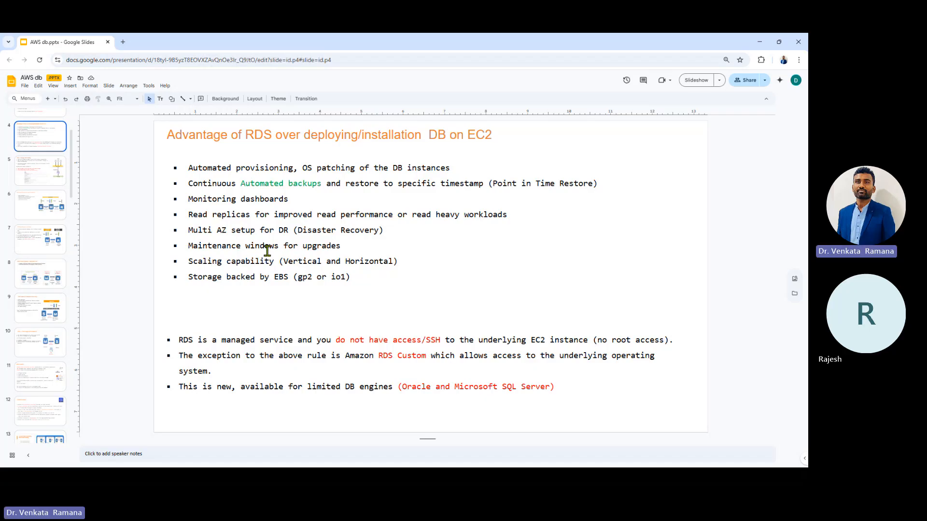
{"action": "key", "text": "alt+Tab"}
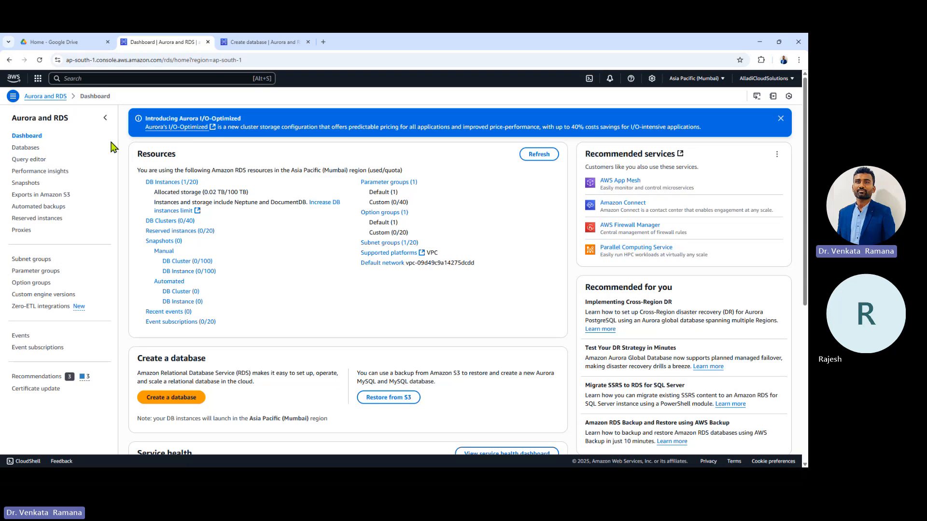
Step: Open the DB Instances (1/20) list and start Create database
{"action": "left_click", "coordinate": [169, 183]}
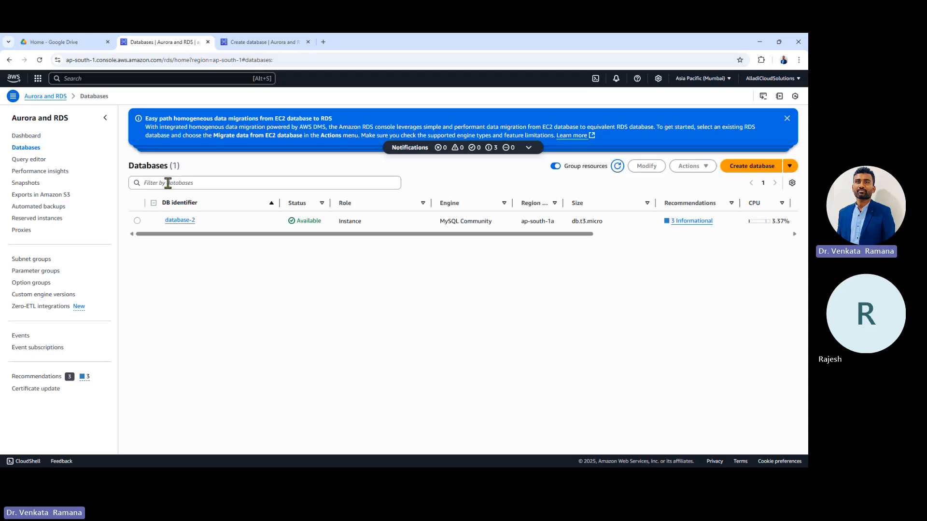
{"action": "left_click", "coordinate": [767, 173]}
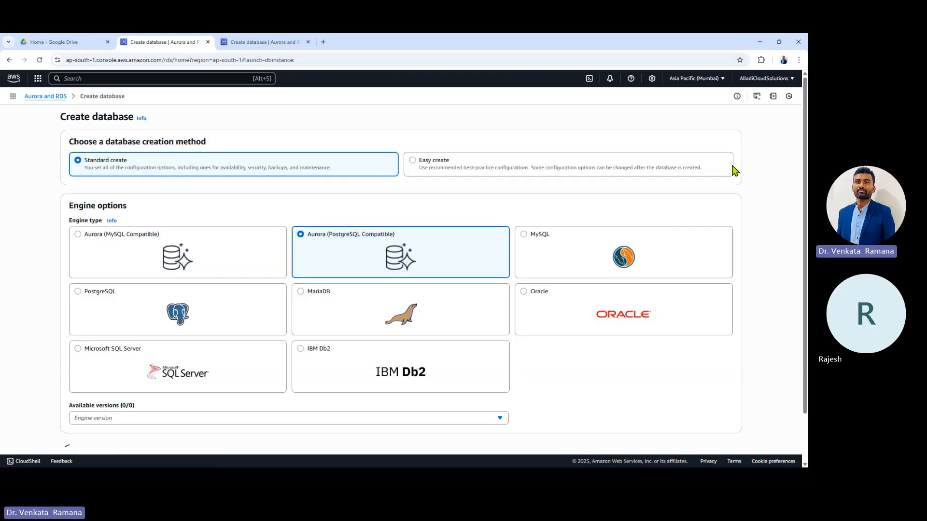
{"action": "scroll", "coordinate": [225, 227], "scroll_direction": "down", "scroll_amount": 1}
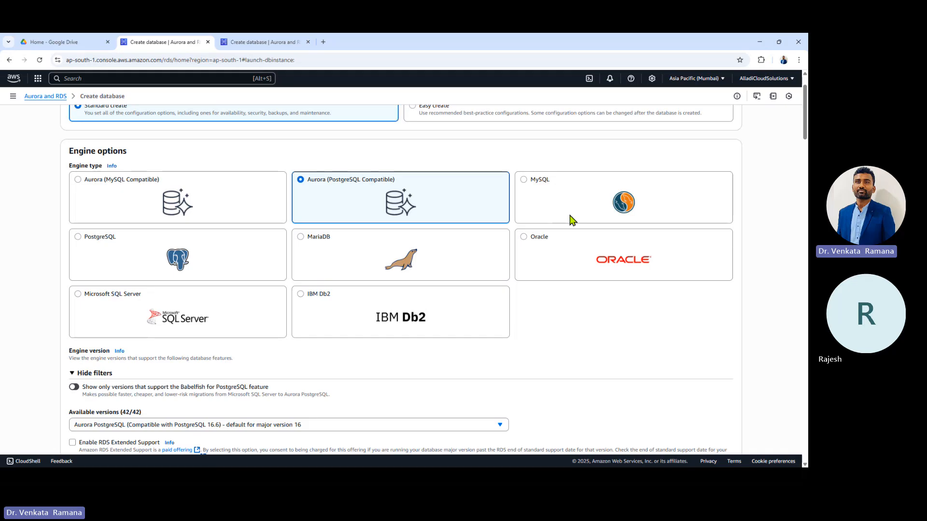
Step: Choose MySQL Community as the engine and keep engine version MySQL 8.0.41
{"action": "left_click", "coordinate": [557, 194]}
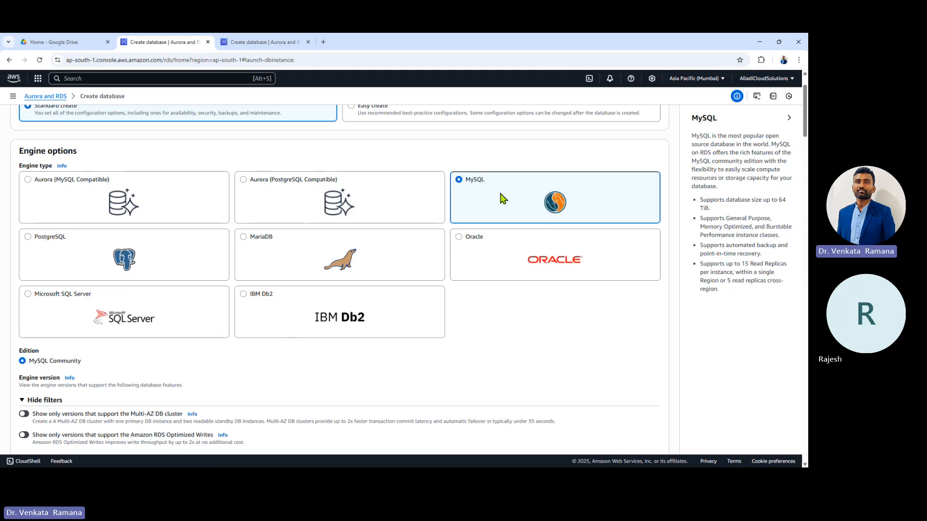
{"action": "scroll", "coordinate": [500, 198], "scroll_direction": "down", "scroll_amount": 5}
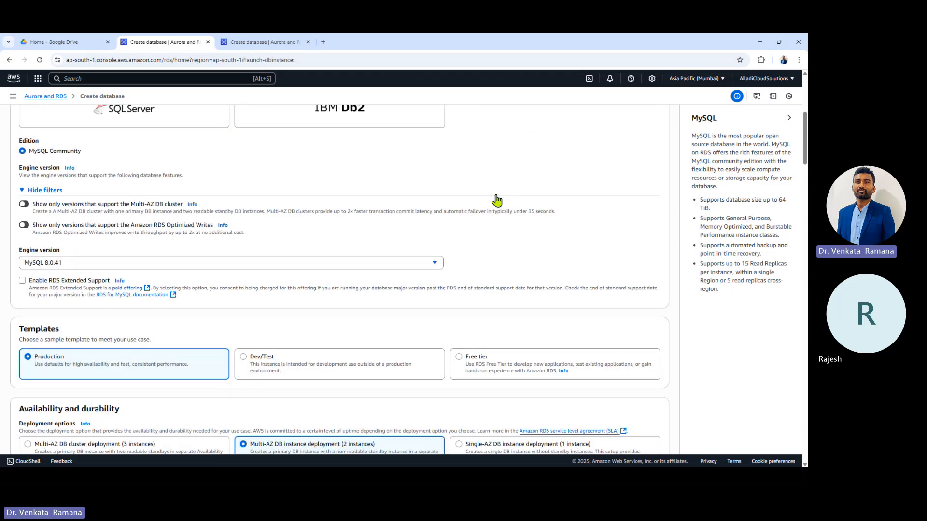
{"action": "scroll", "coordinate": [497, 201], "scroll_direction": "up", "scroll_amount": 5}
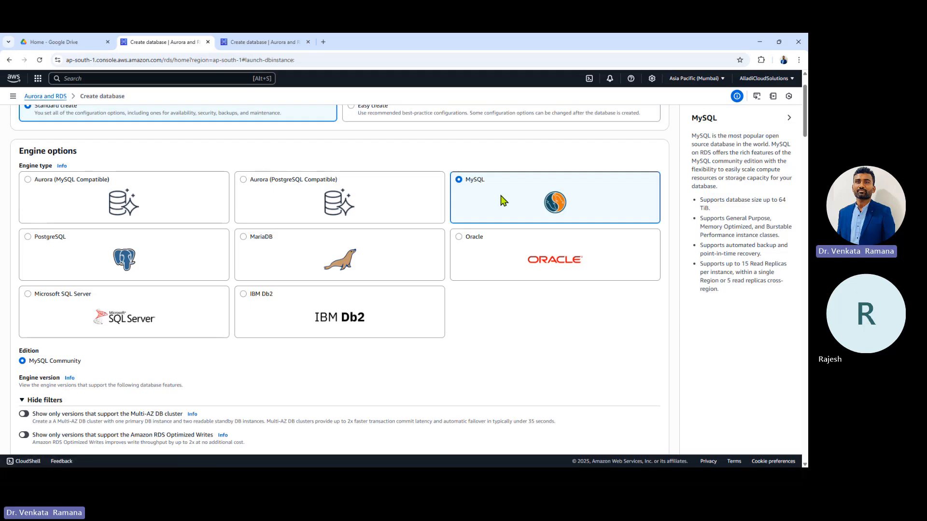
{"action": "scroll", "coordinate": [502, 201], "scroll_direction": "down", "scroll_amount": 5}
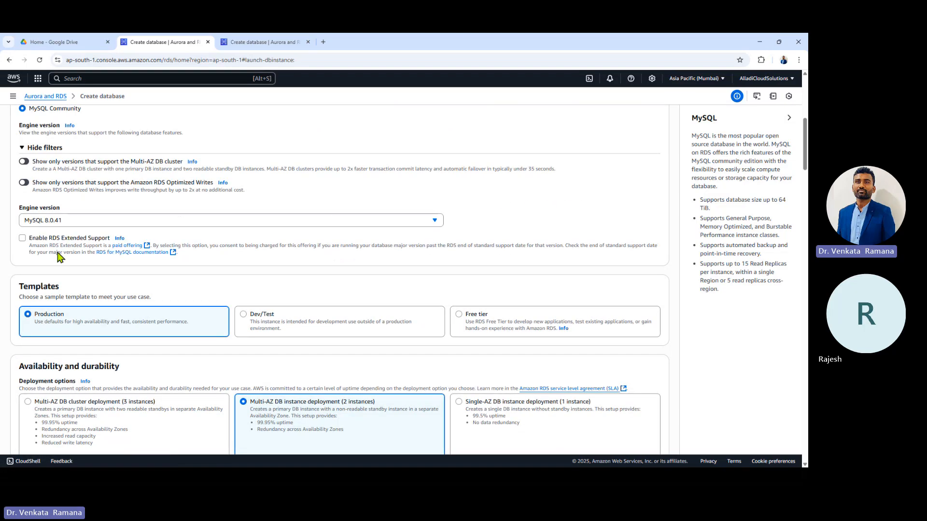
{"action": "left_click", "coordinate": [66, 221]}
{"action": "scroll", "coordinate": [226, 290], "scroll_direction": "down", "scroll_amount": 1}
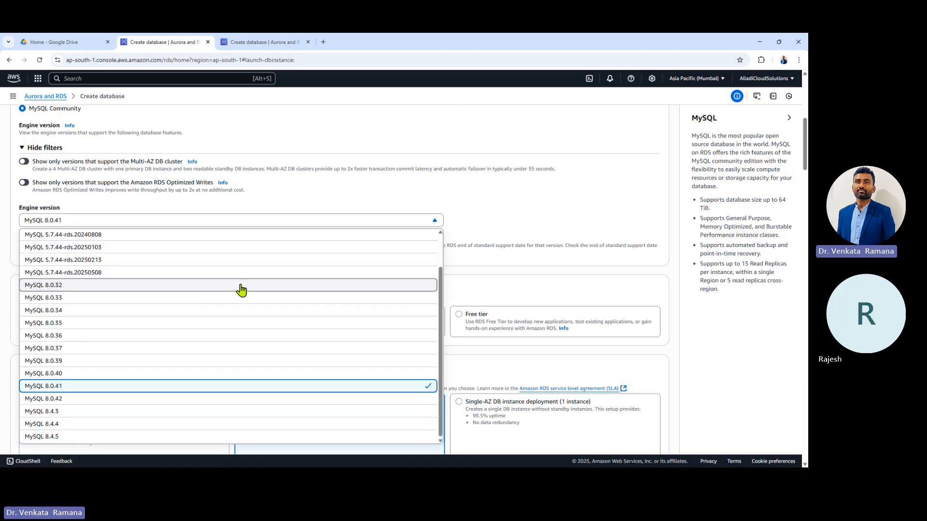
{"action": "scroll", "coordinate": [226, 290], "scroll_direction": "up", "scroll_amount": 1}
{"action": "left_click", "coordinate": [251, 202]}
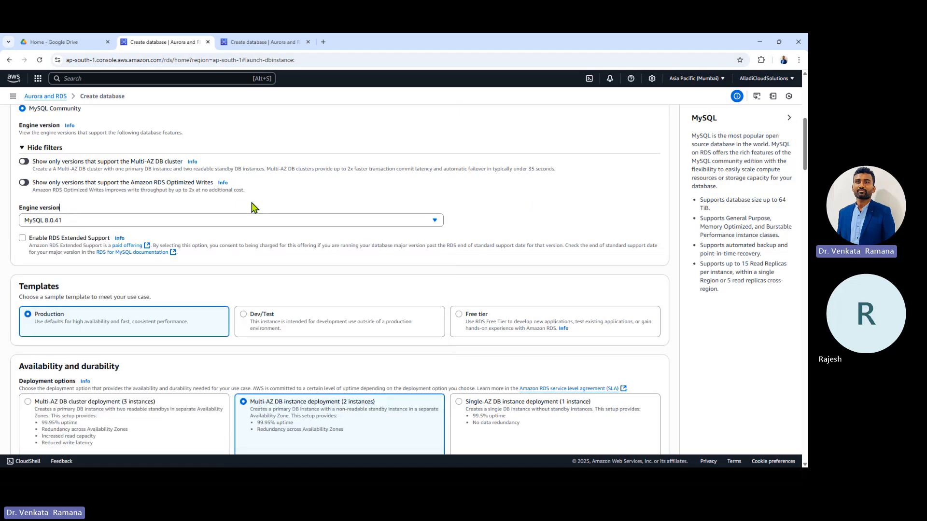
{"action": "left_click", "coordinate": [166, 222]}
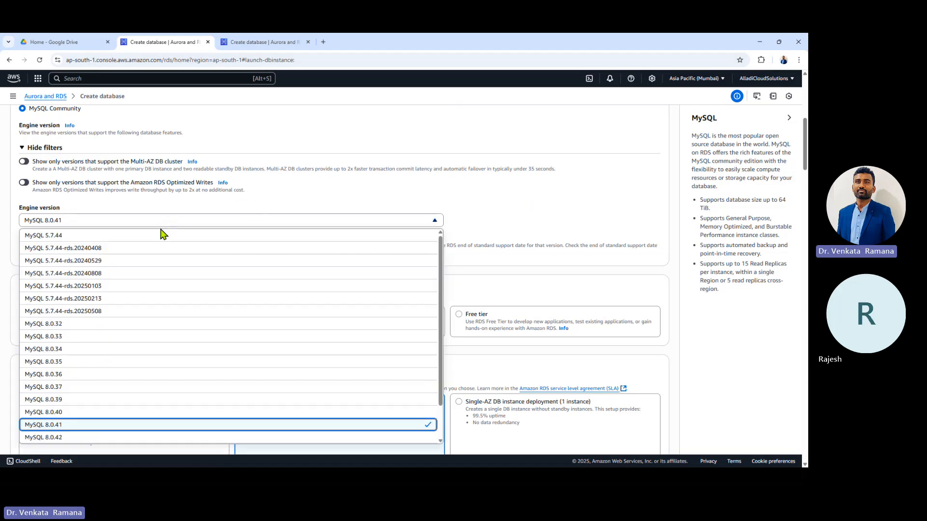
{"action": "left_click", "coordinate": [530, 207]}
{"action": "scroll", "coordinate": [527, 209], "scroll_direction": "down", "scroll_amount": 1}
{"action": "scroll", "coordinate": [527, 209], "scroll_direction": "down", "scroll_amount": 3}
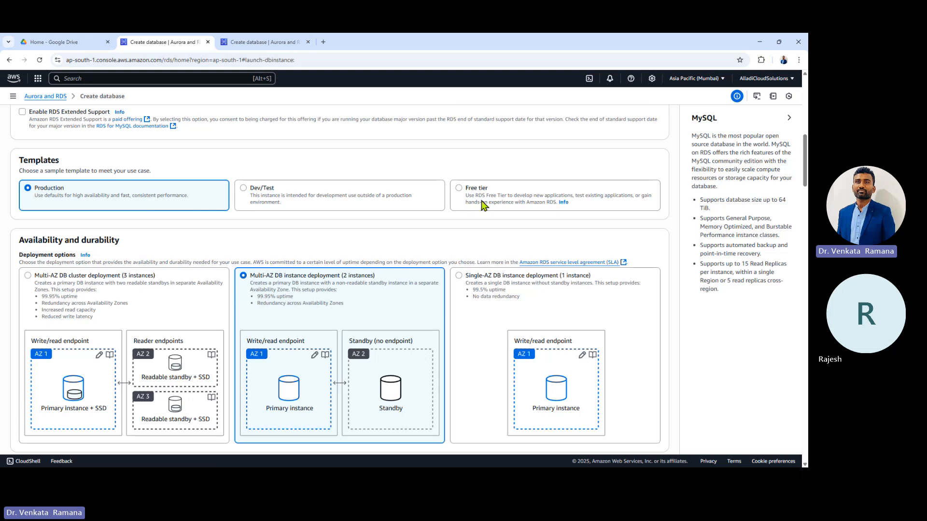
Step: Try the Free tier and Dev/Test templates, then settle back on Production
{"action": "left_click_drag", "start_coordinate": [481, 199], "coordinate": [481, 204]}
{"action": "left_click", "coordinate": [382, 203]}
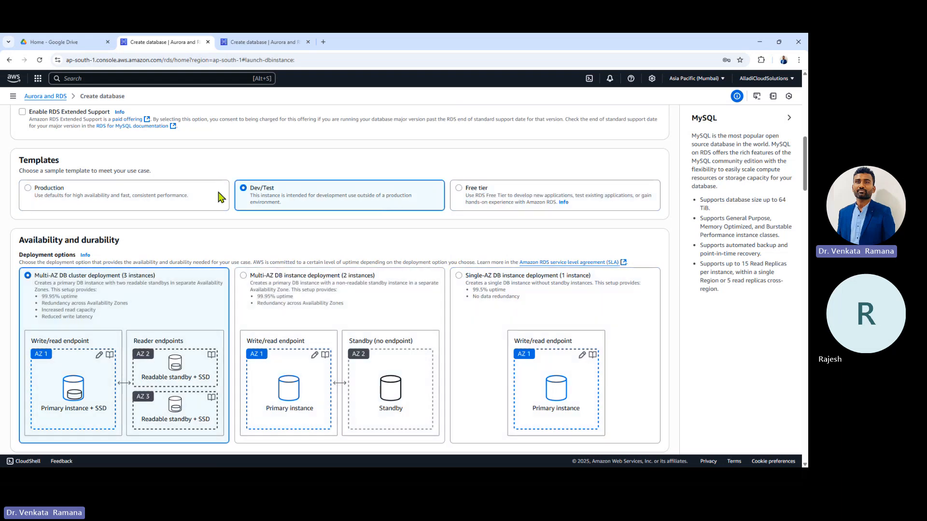
{"action": "left_click", "coordinate": [160, 198]}
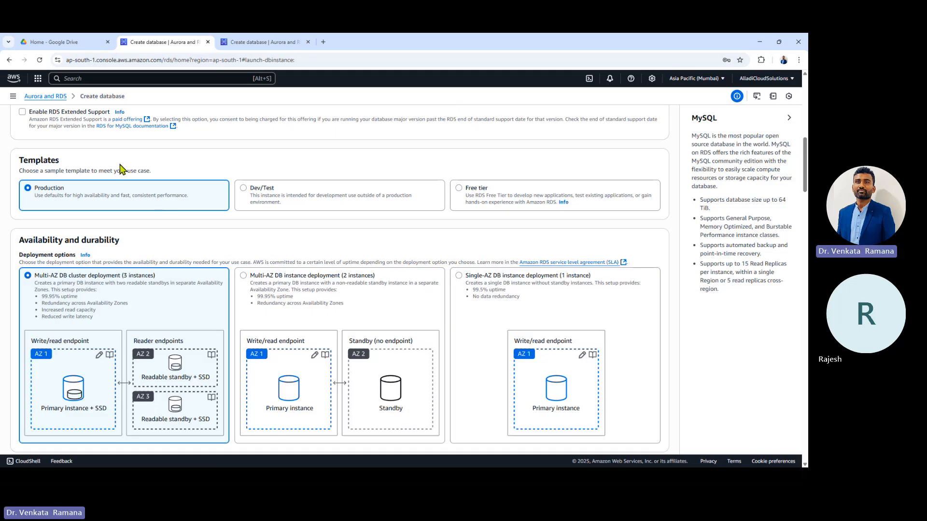
{"action": "scroll", "coordinate": [310, 275], "scroll_direction": "down", "scroll_amount": 3}
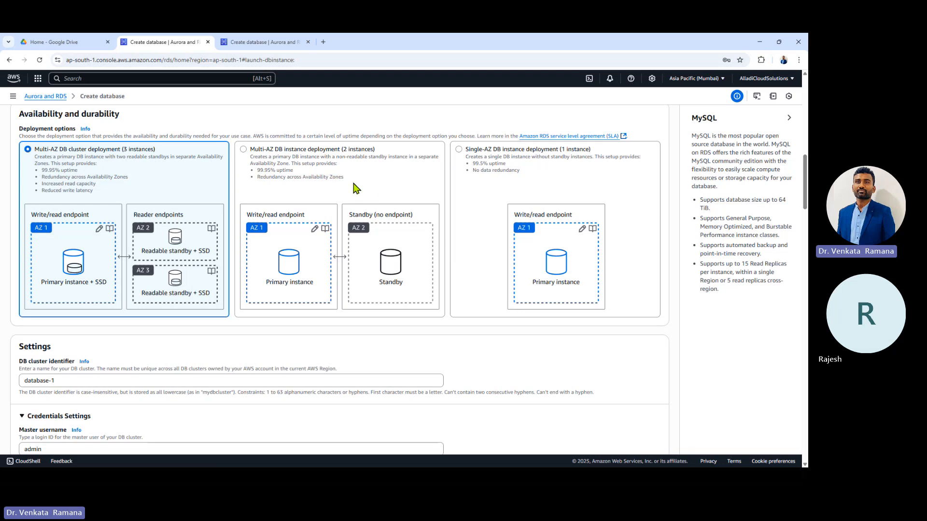
Step: Pick Single-AZ, then switch to Multi-AZ DB instance deployment (2 instances)
{"action": "left_click", "coordinate": [523, 184]}
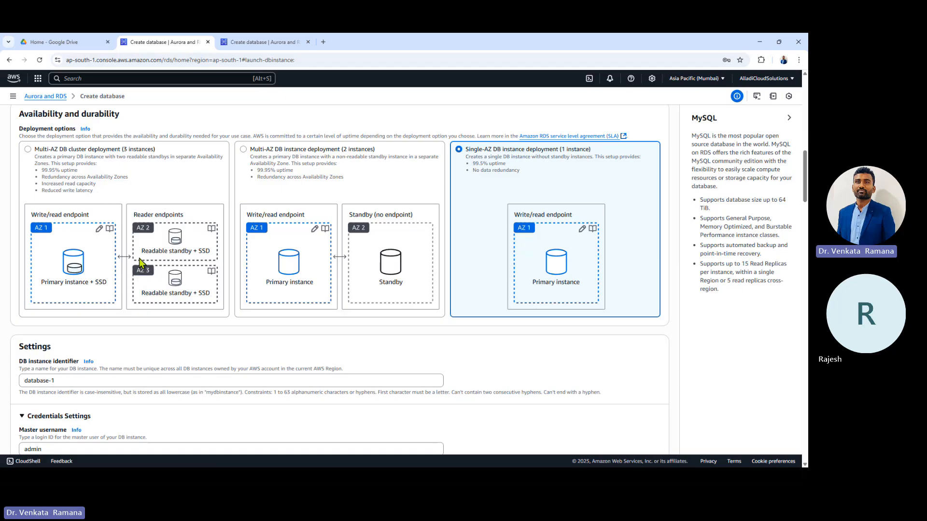
{"action": "left_click", "coordinate": [367, 285]}
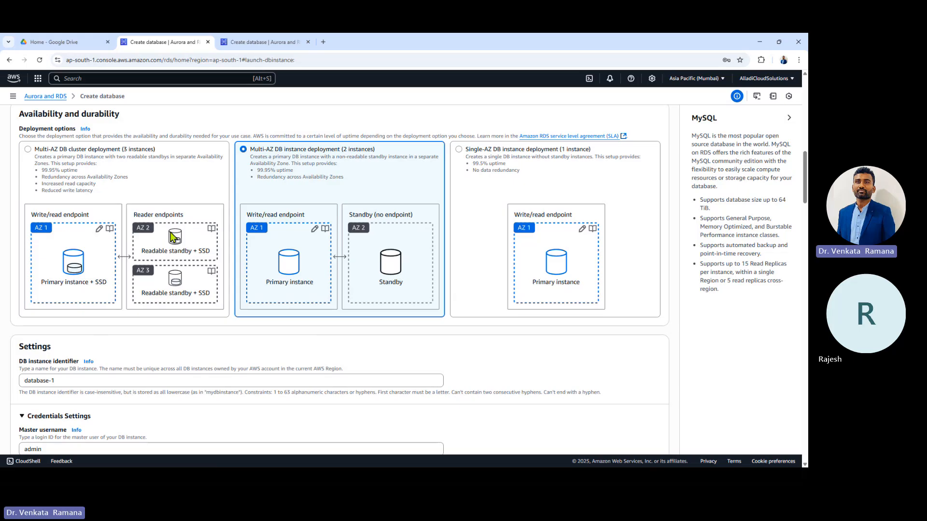
{"action": "scroll", "coordinate": [172, 236], "scroll_direction": "down", "scroll_amount": 2}
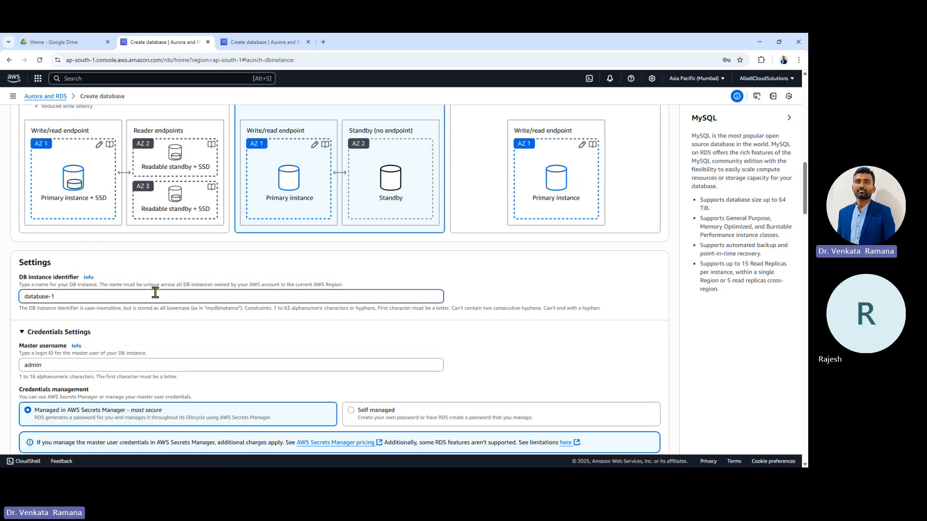
{"action": "type", "text": "3"}
{"action": "scroll", "coordinate": [152, 287], "scroll_direction": "down", "scroll_amount": 3}
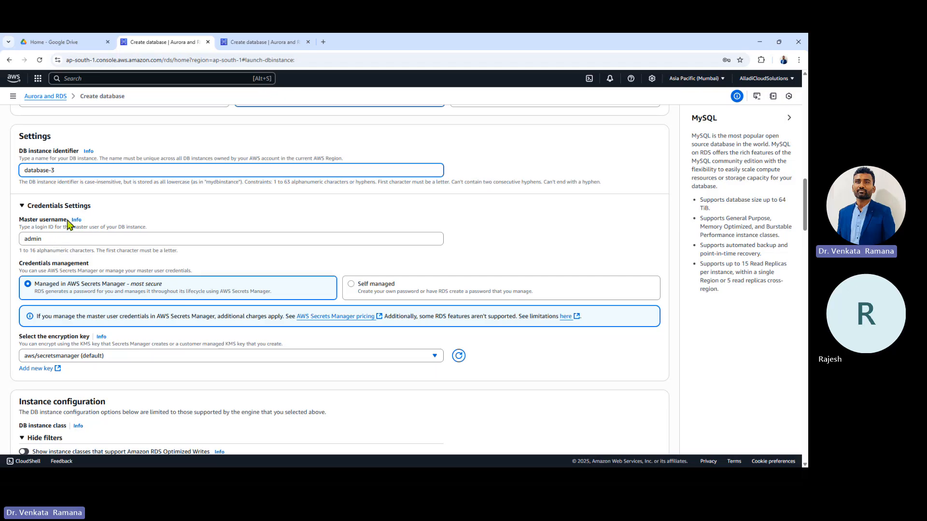
{"action": "double_click", "coordinate": [67, 239]}
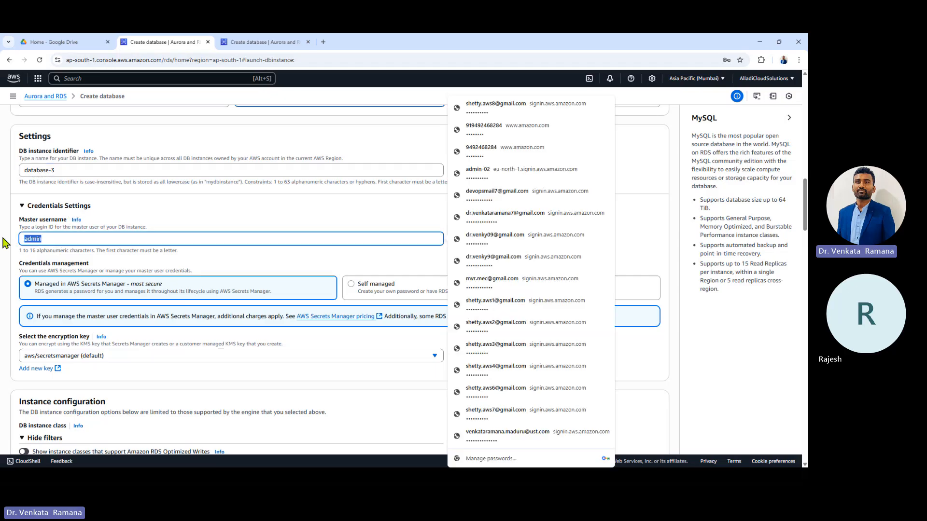
{"action": "left_click", "coordinate": [134, 238]}
{"action": "left_click", "coordinate": [416, 259]}
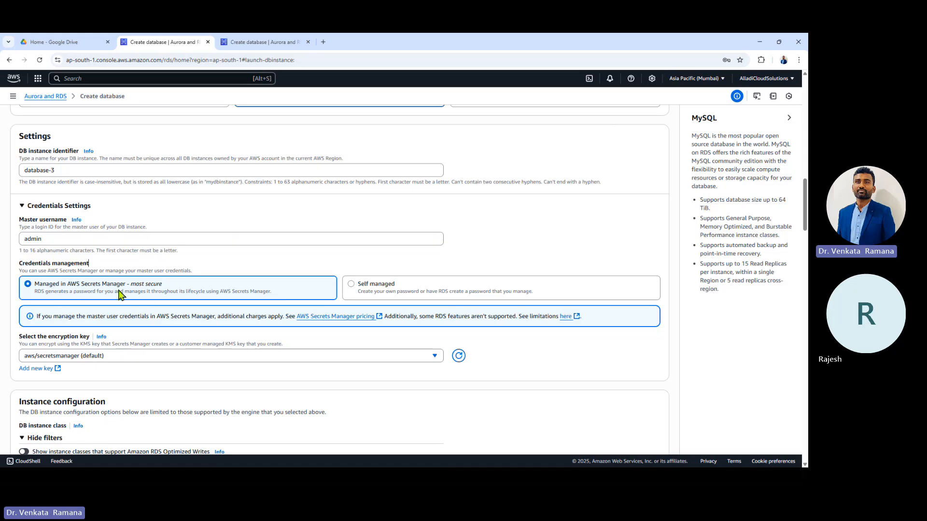
Step: Switch to Self managed credentials and enter the master password and its confirmation
{"action": "left_click", "coordinate": [393, 295]}
{"action": "scroll", "coordinate": [393, 295], "scroll_direction": "down", "scroll_amount": 2}
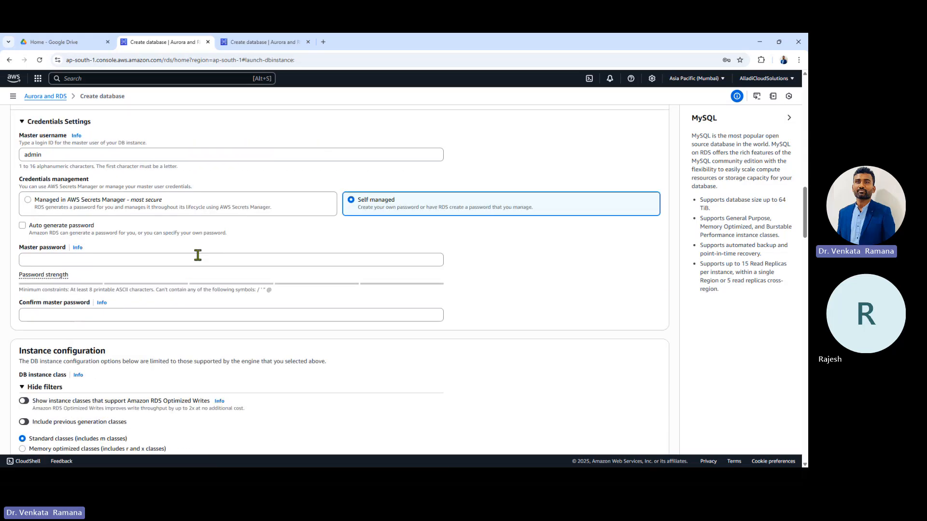
{"action": "left_click", "coordinate": [198, 257]}
{"action": "type", "text": "a"}
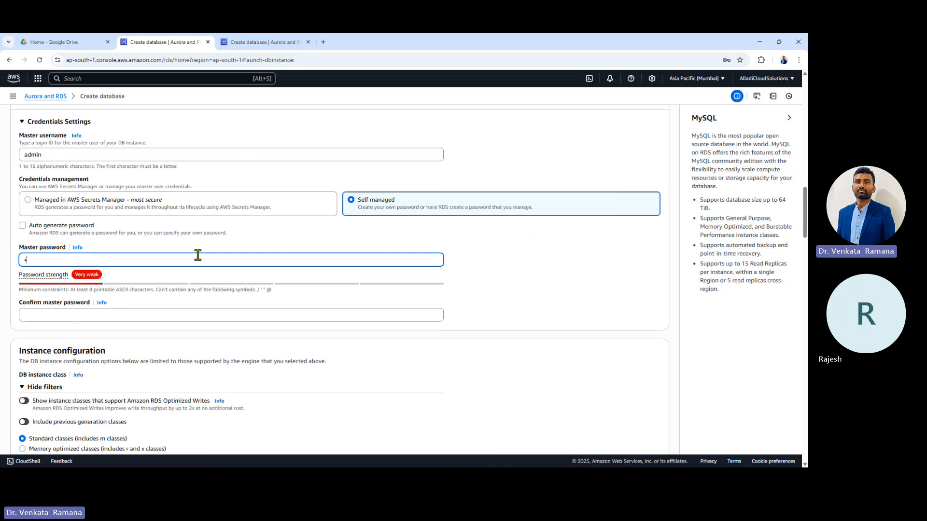
{"action": "type", "text": "dmin"}
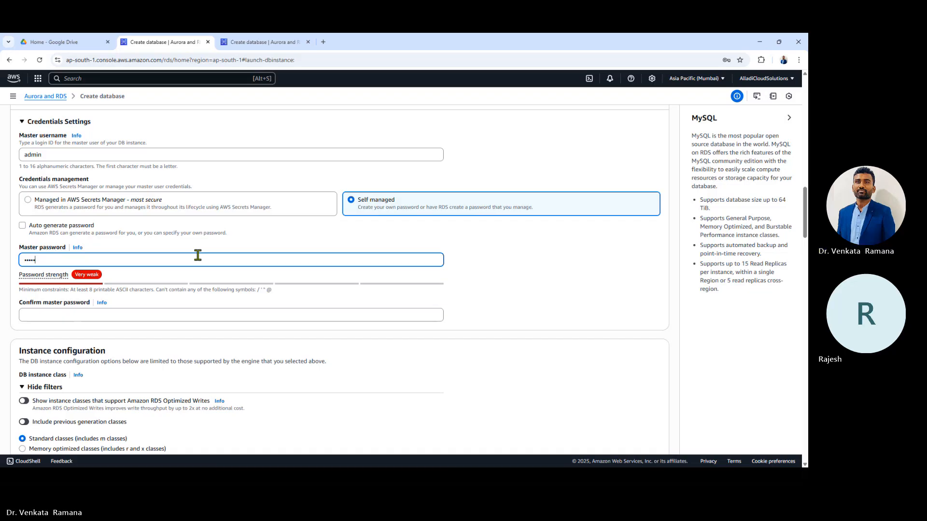
{"action": "type", "text": "123"}
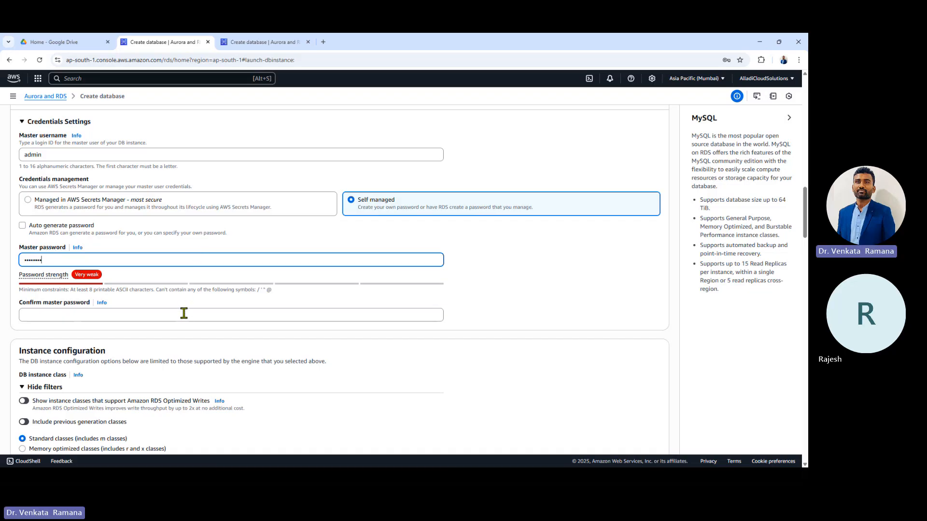
{"action": "left_click", "coordinate": [183, 314]}
{"action": "type", "text": "admin123"}
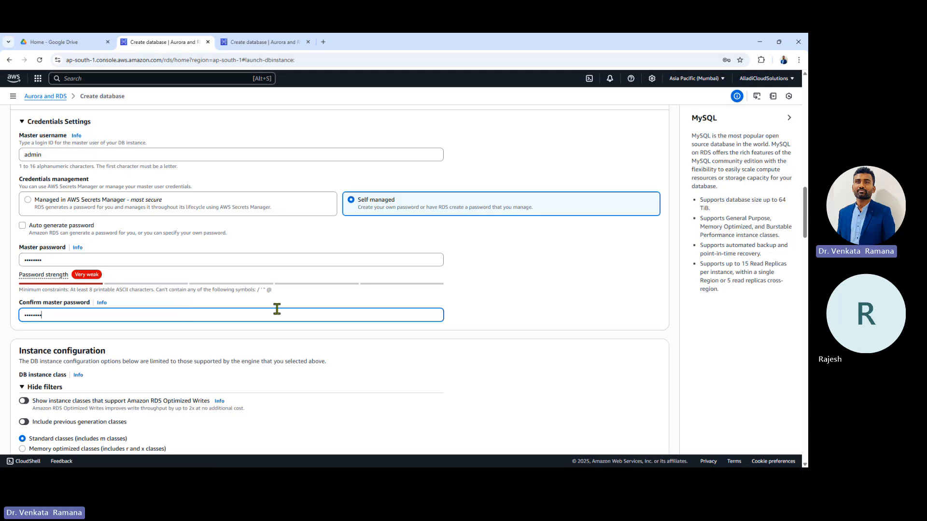
{"action": "scroll", "coordinate": [277, 312], "scroll_direction": "down", "scroll_amount": 3}
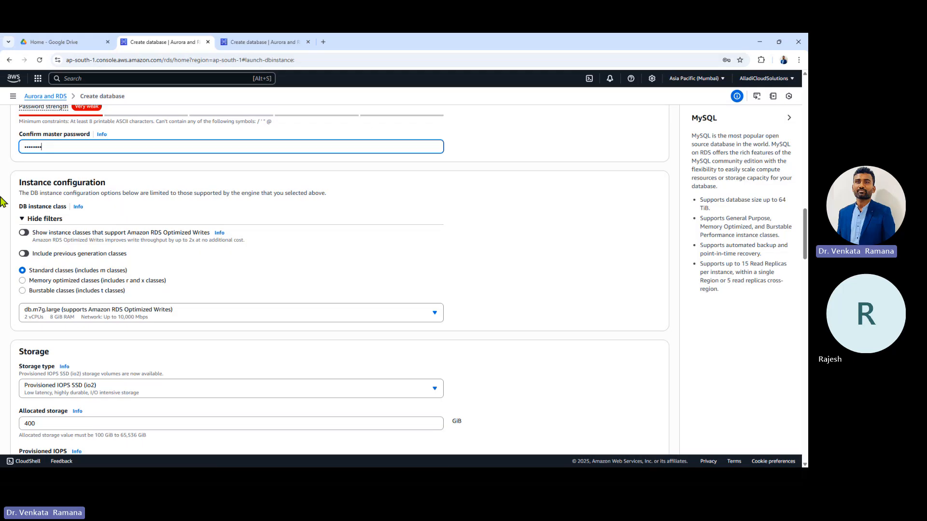
Step: Switch to Burstable classes and keep db.t3.micro as the DB instance class
{"action": "left_click", "coordinate": [63, 282]}
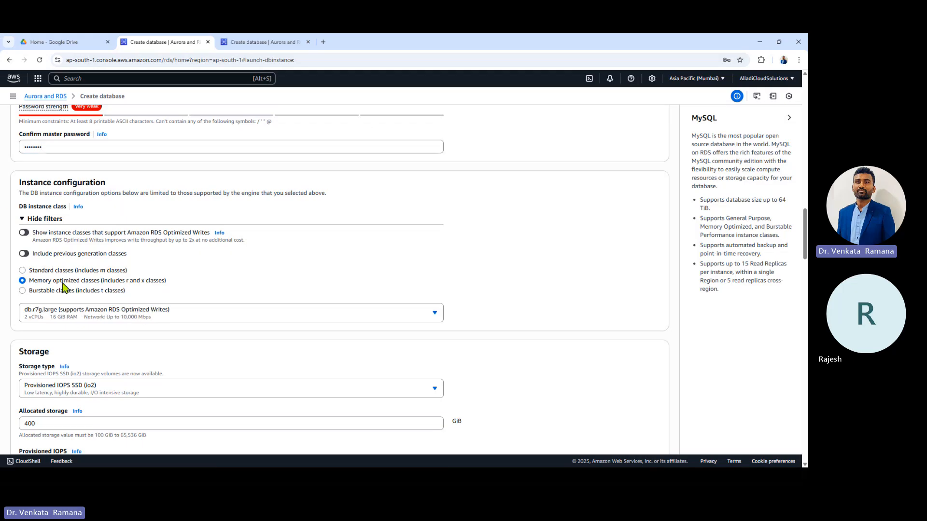
{"action": "left_click", "coordinate": [66, 293]}
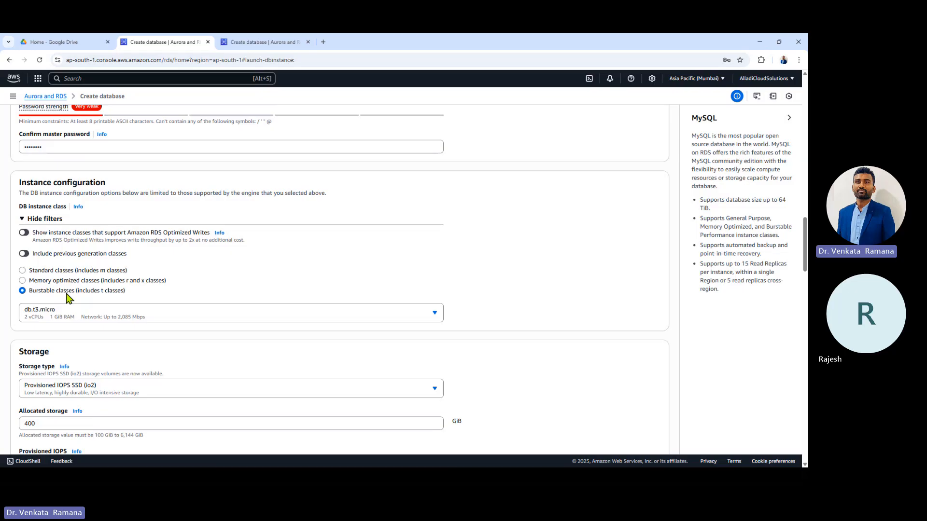
{"action": "left_click", "coordinate": [65, 313]}
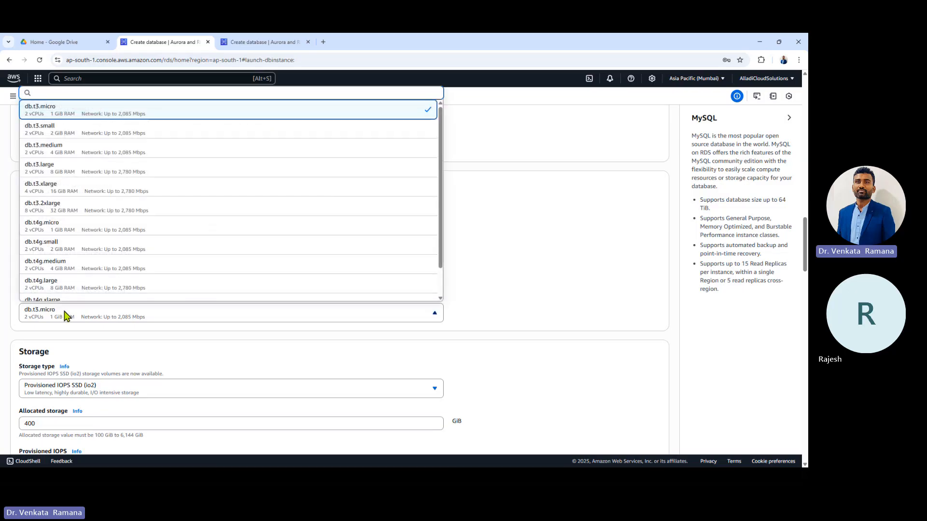
{"action": "left_click", "coordinate": [64, 109]}
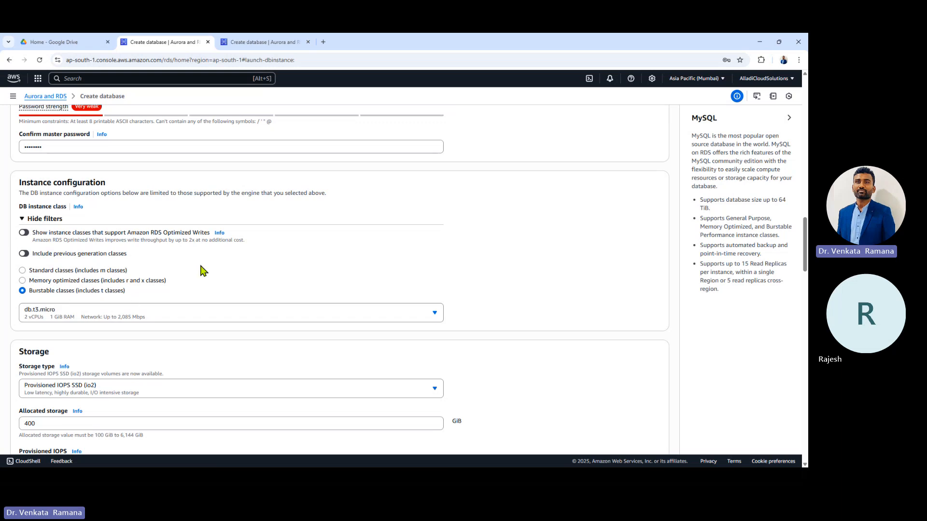
{"action": "scroll", "coordinate": [201, 270], "scroll_direction": "up", "scroll_amount": 15}
{"action": "scroll", "coordinate": [200, 269], "scroll_direction": "up", "scroll_amount": 6}
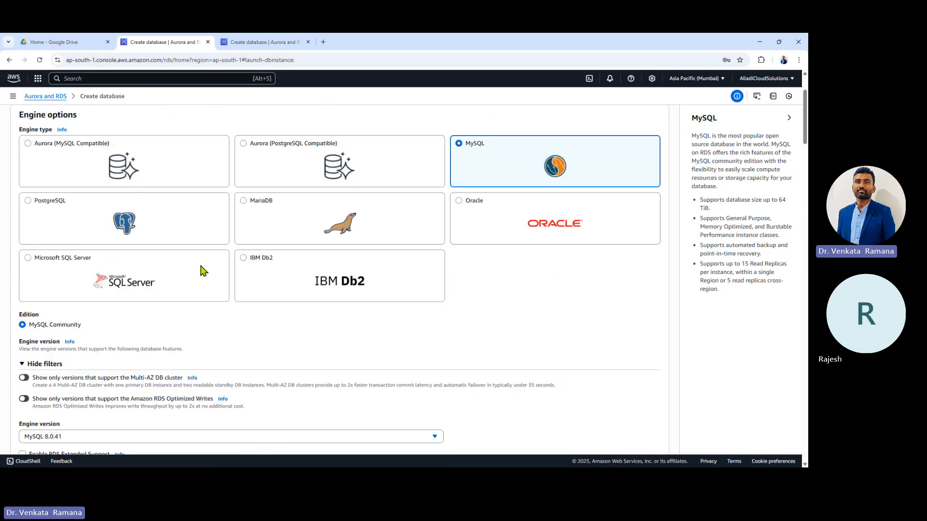
{"action": "scroll", "coordinate": [245, 375], "scroll_direction": "down", "scroll_amount": 4}
{"action": "scroll", "coordinate": [245, 374], "scroll_direction": "down", "scroll_amount": 15}
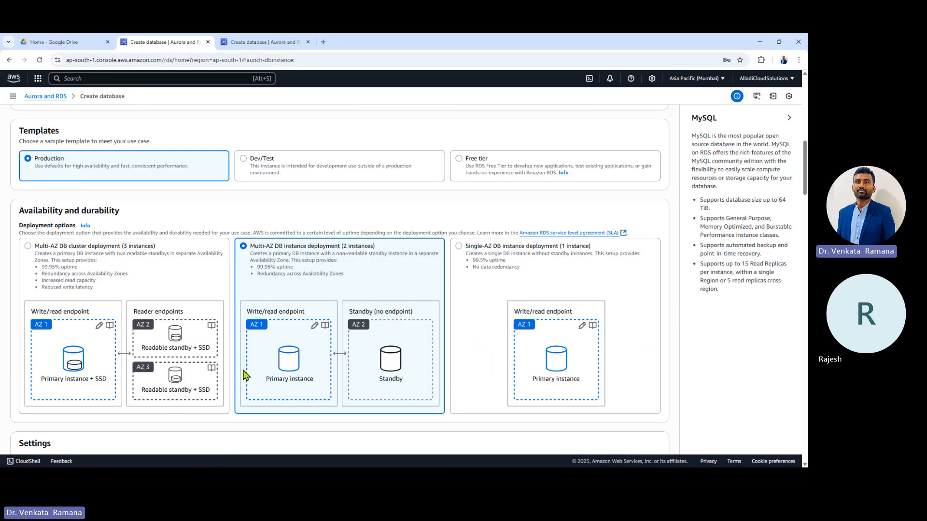
{"action": "scroll", "coordinate": [145, 306], "scroll_direction": "up", "scroll_amount": 3}
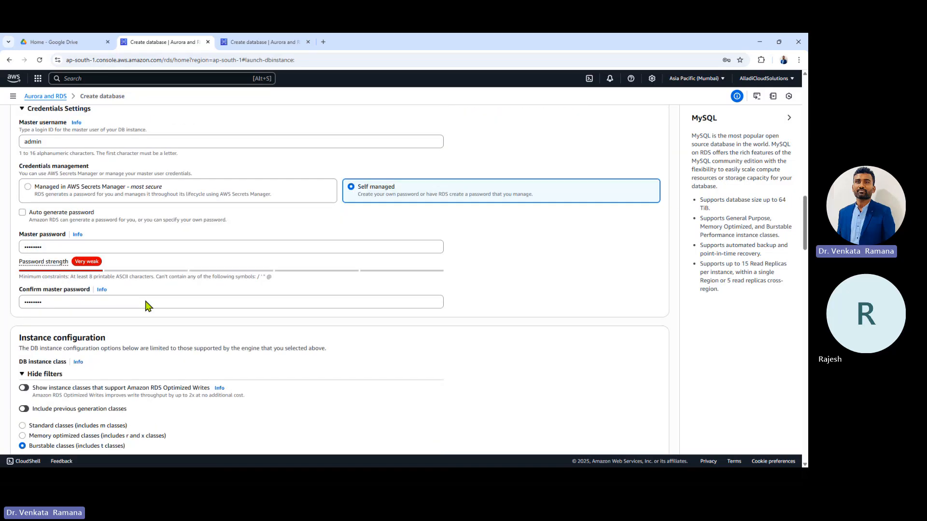
{"action": "scroll", "coordinate": [149, 269], "scroll_direction": "down", "scroll_amount": 6}
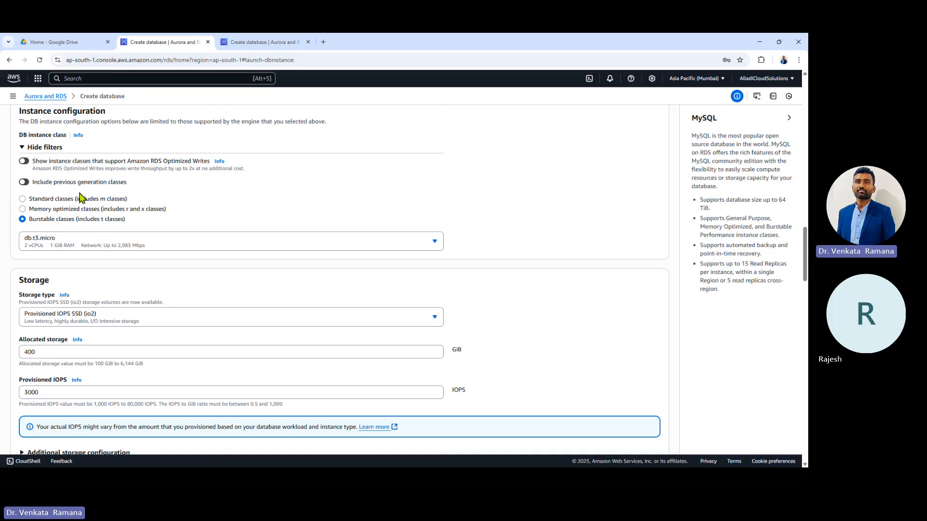
{"action": "scroll", "coordinate": [111, 244], "scroll_direction": "down", "scroll_amount": 2}
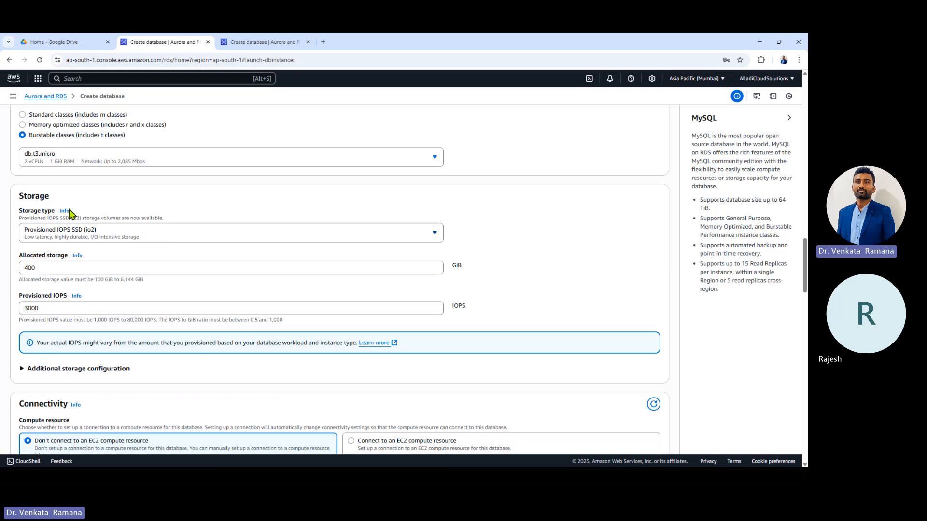
Step: Use General Purpose SSD (gp2) storage with 20 GiB allocated
{"action": "left_click", "coordinate": [116, 237]}
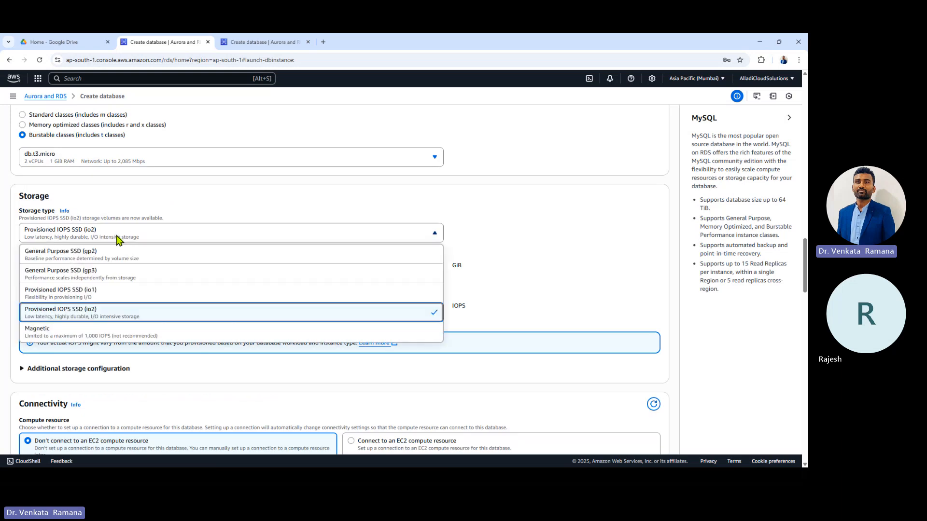
{"action": "left_click", "coordinate": [161, 255]}
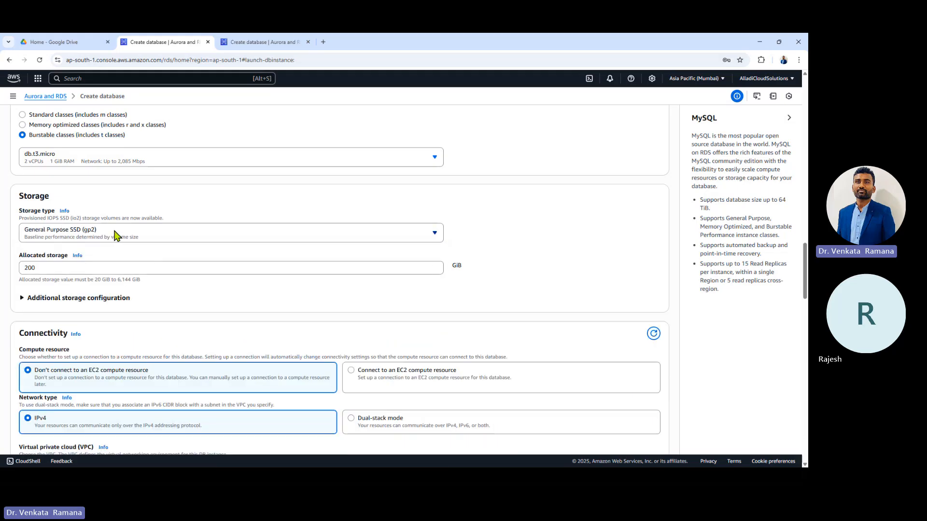
{"action": "left_click_drag", "start_coordinate": [95, 264], "coordinate": [21, 269]}
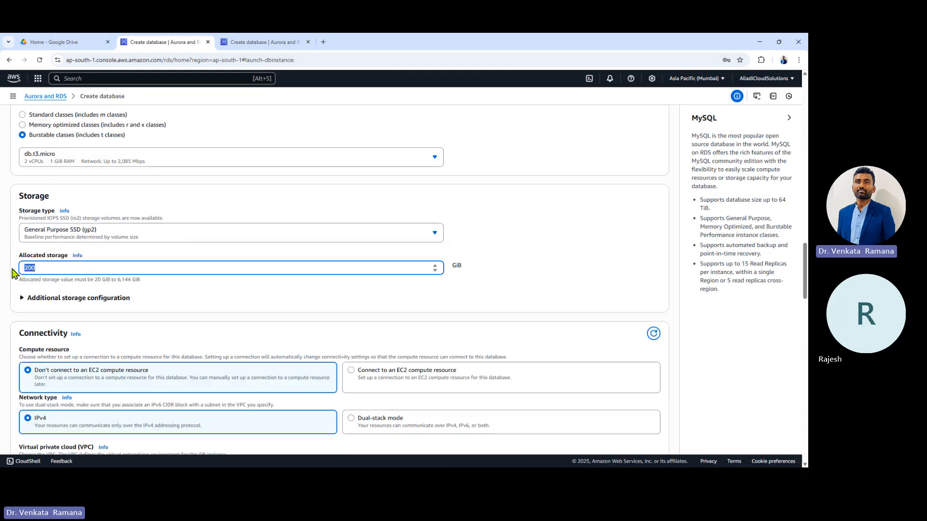
{"action": "type", "text": "20"}
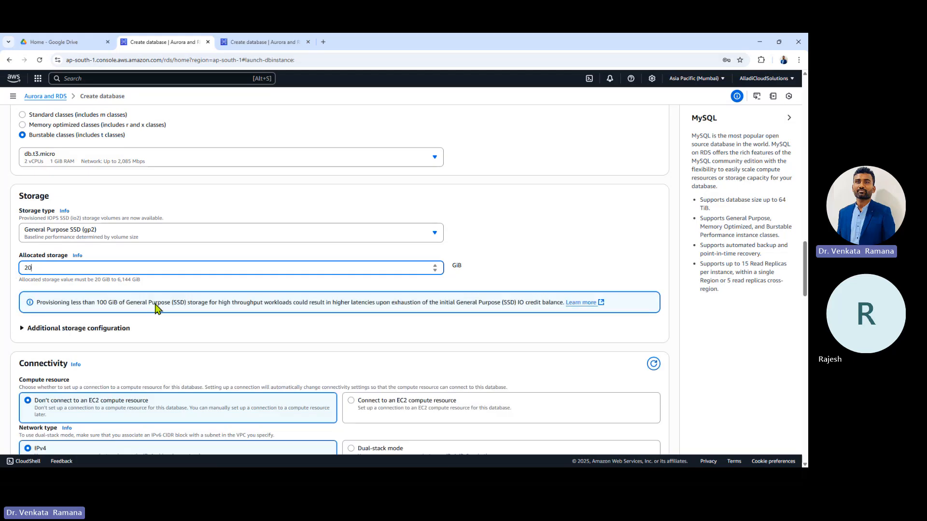
{"action": "double_click", "coordinate": [99, 280]}
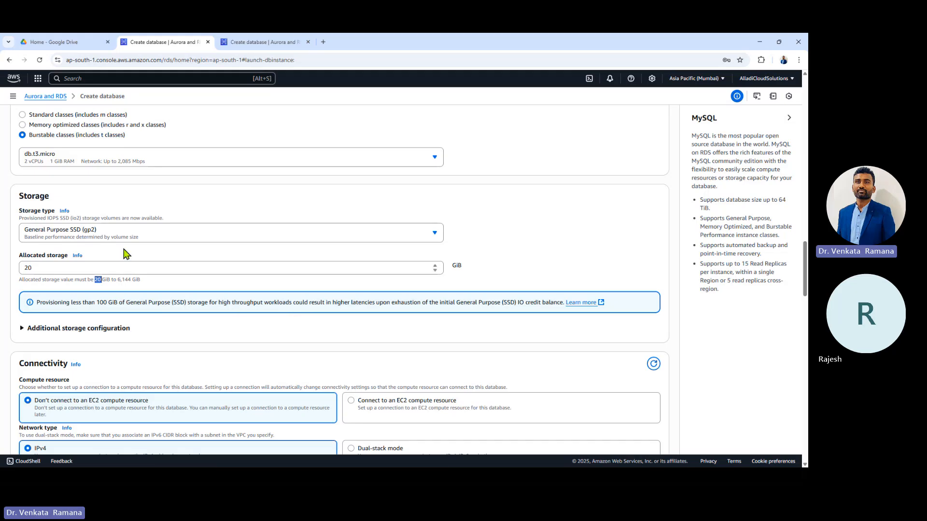
{"action": "scroll", "coordinate": [104, 267], "scroll_direction": "down", "scroll_amount": 1}
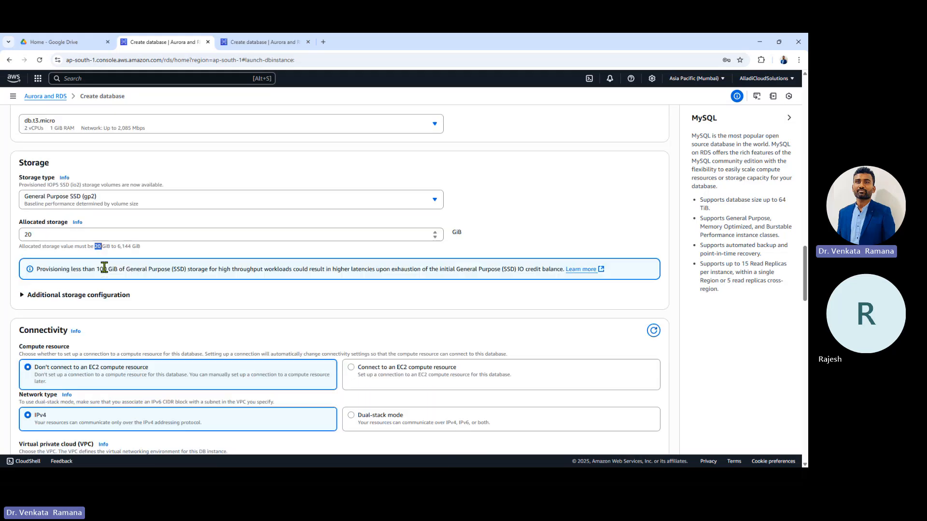
Step: Set the maximum storage threshold to 100, then turn storage autoscaling off
{"action": "left_click", "coordinate": [97, 288]}
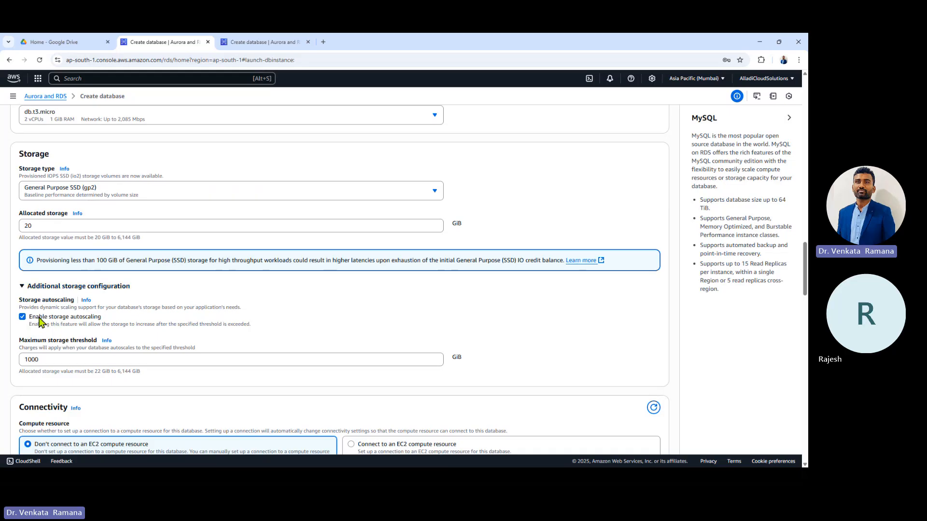
{"action": "left_click_drag", "start_coordinate": [45, 361], "coordinate": [20, 365]}
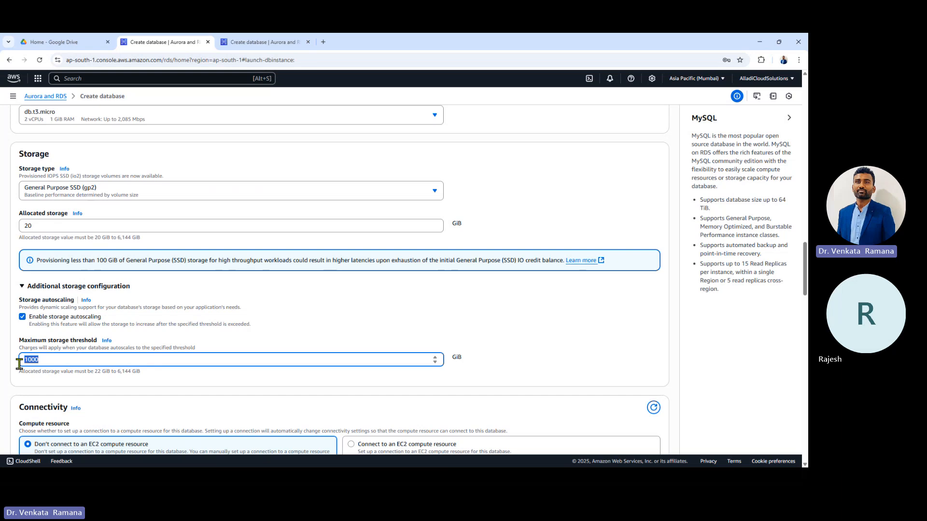
{"action": "type", "text": "100"}
{"action": "left_click", "coordinate": [23, 317]}
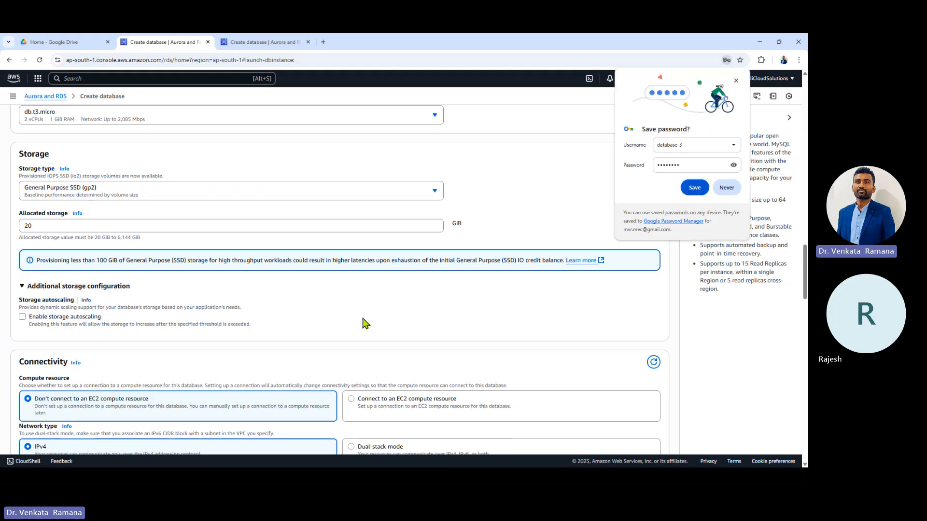
{"action": "left_click", "coordinate": [736, 81]}
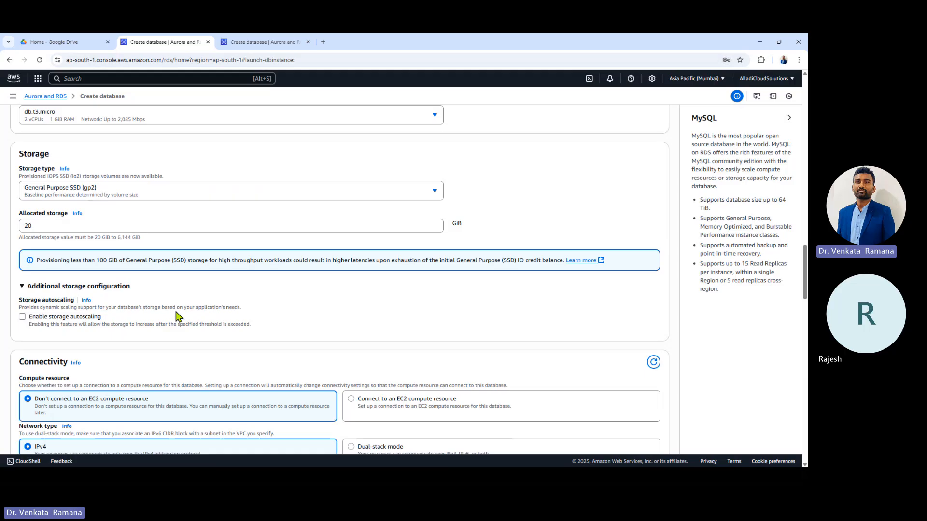
{"action": "scroll", "coordinate": [177, 316], "scroll_direction": "down", "scroll_amount": 1}
{"action": "scroll", "coordinate": [176, 317], "scroll_direction": "down", "scroll_amount": 1}
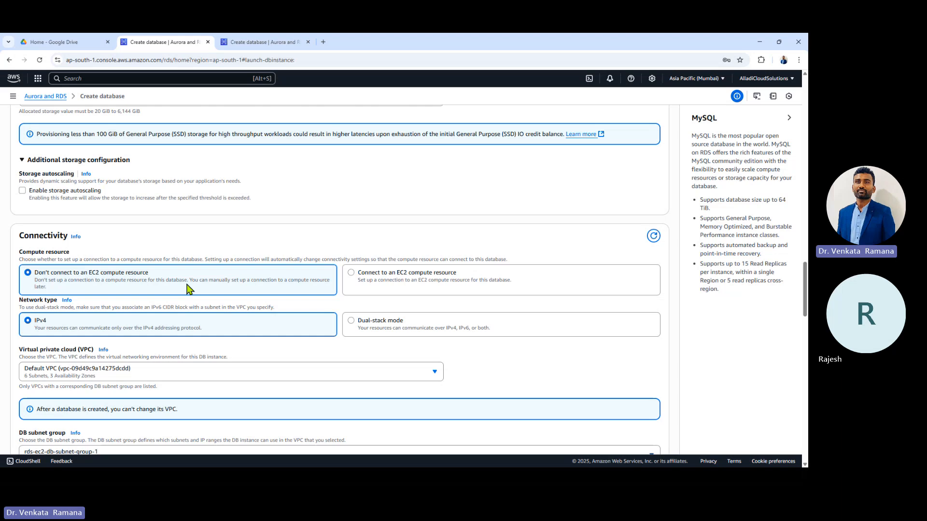
{"action": "left_click", "coordinate": [396, 289]}
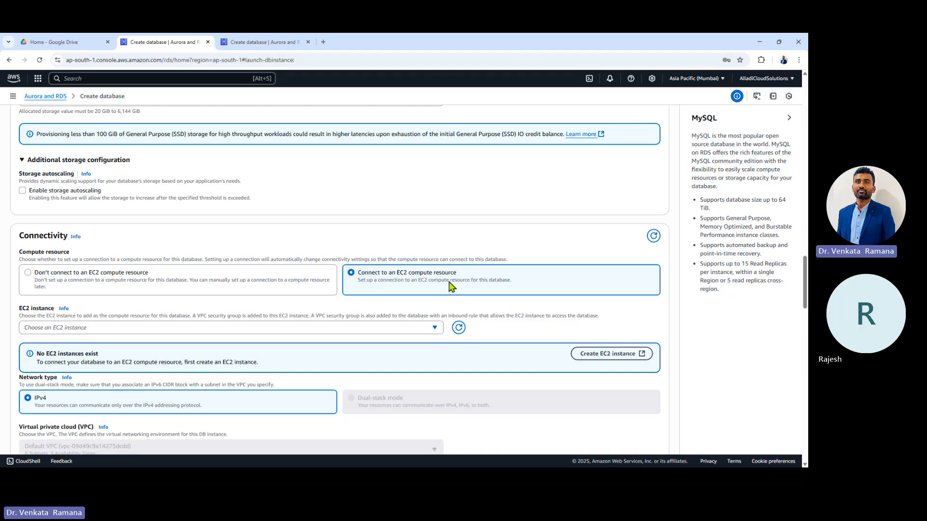
{"action": "left_click", "coordinate": [279, 280]}
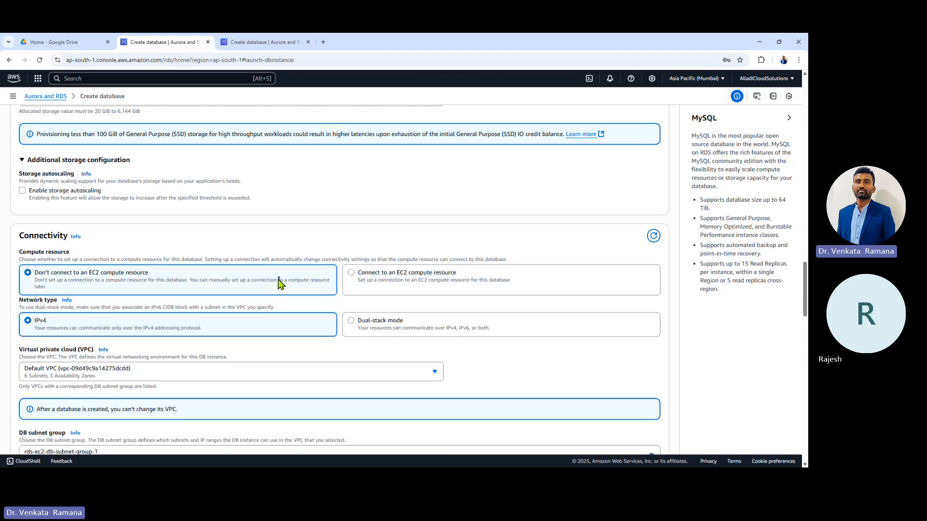
{"action": "scroll", "coordinate": [253, 271], "scroll_direction": "down", "scroll_amount": 2}
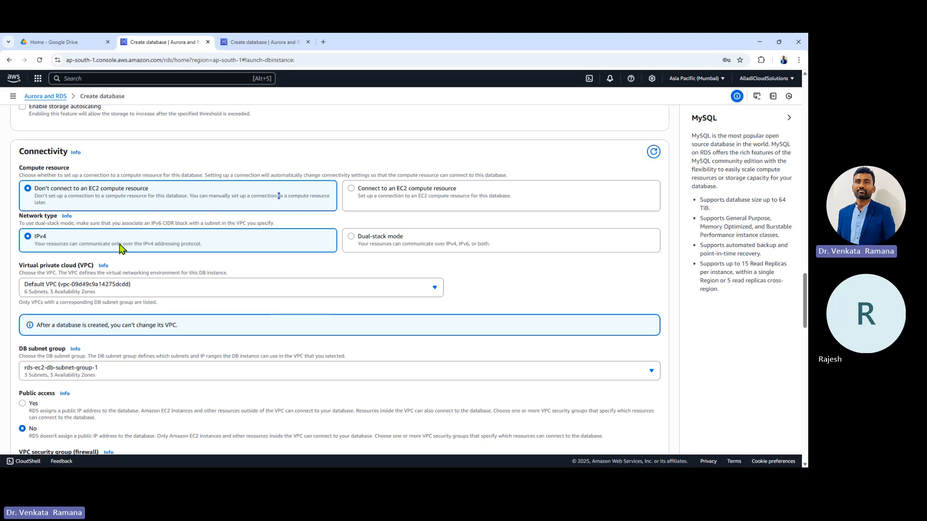
{"action": "left_click_drag", "start_coordinate": [34, 237], "coordinate": [69, 238]}
{"action": "left_click", "coordinate": [69, 238]}
{"action": "scroll", "coordinate": [102, 251], "scroll_direction": "down", "scroll_amount": 1}
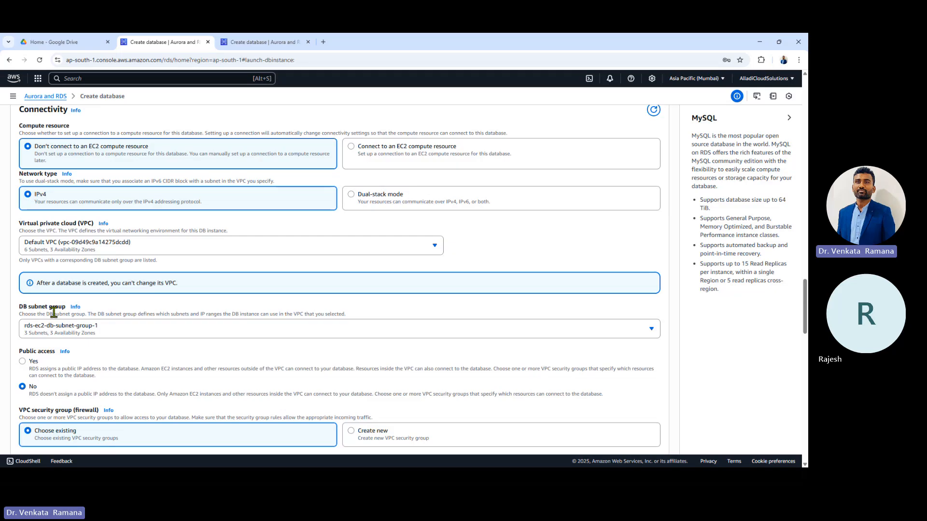
{"action": "left_click", "coordinate": [127, 242]}
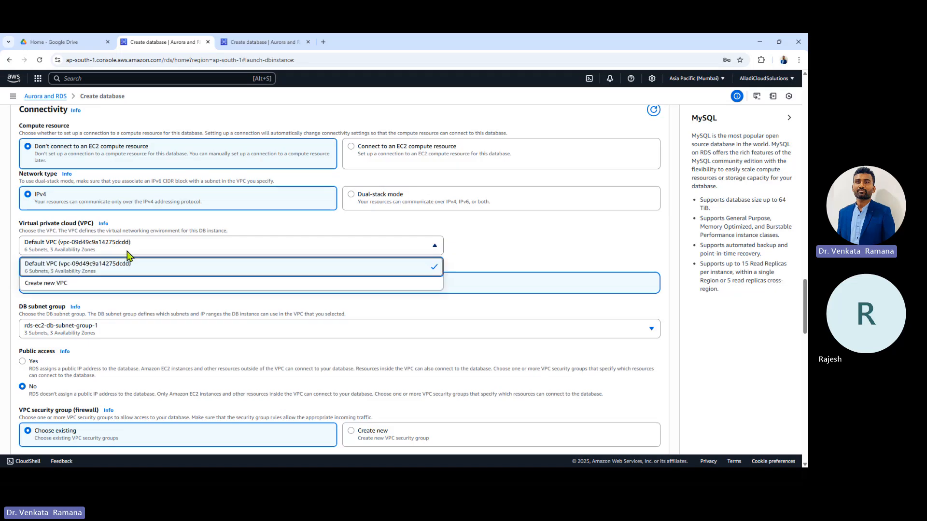
{"action": "left_click", "coordinate": [112, 274]}
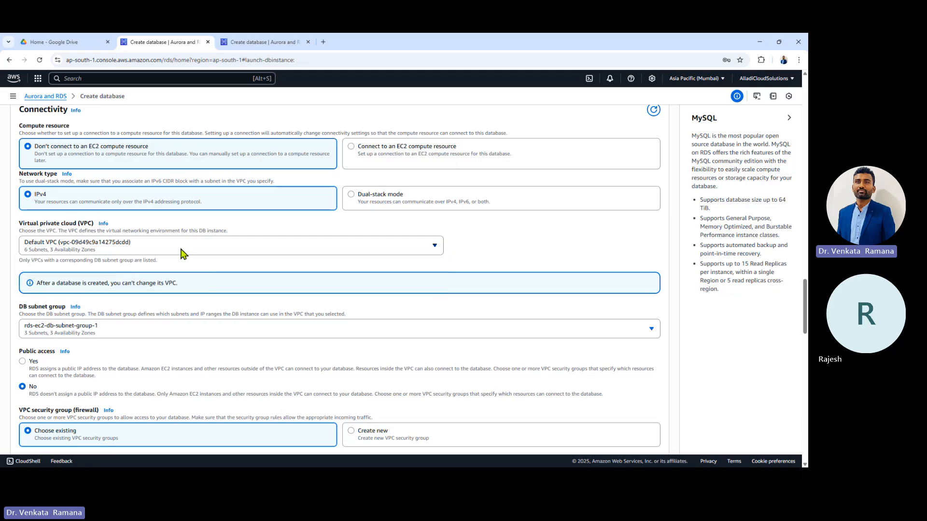
{"action": "scroll", "coordinate": [182, 252], "scroll_direction": "down", "scroll_amount": 1}
{"action": "left_click", "coordinate": [103, 288]}
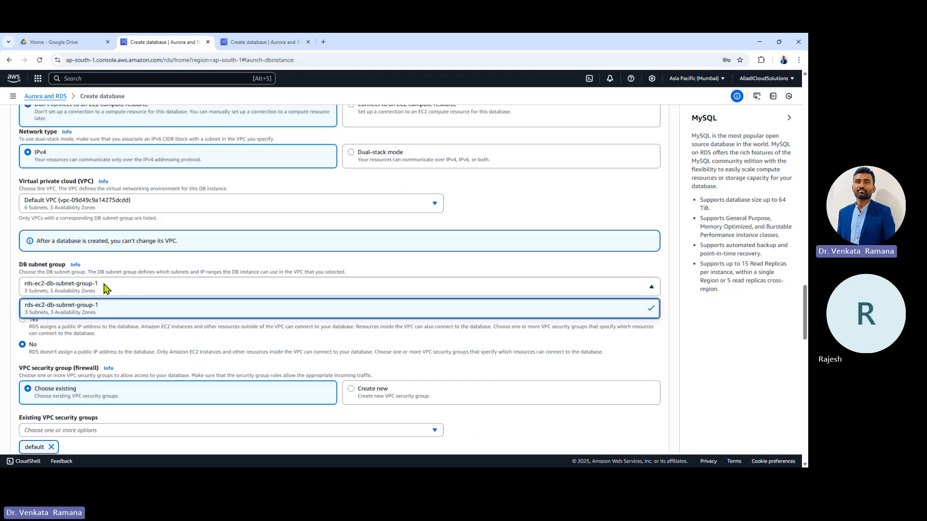
{"action": "left_click", "coordinate": [103, 288]}
{"action": "scroll", "coordinate": [182, 271], "scroll_direction": "down", "scroll_amount": 2}
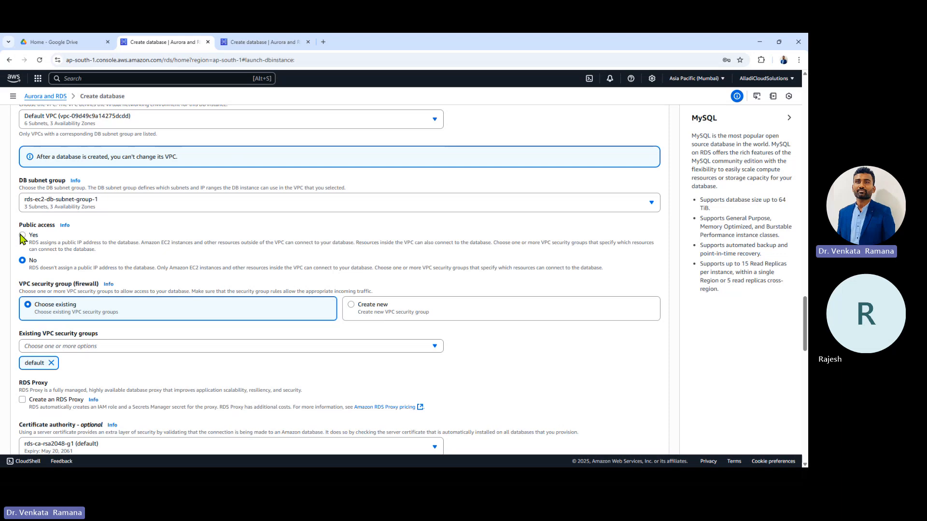
Step: Set Public access to Yes and highlight the security and firewall wording
{"action": "left_click", "coordinate": [22, 236]}
{"action": "scroll", "coordinate": [73, 303], "scroll_direction": "down", "scroll_amount": 1}
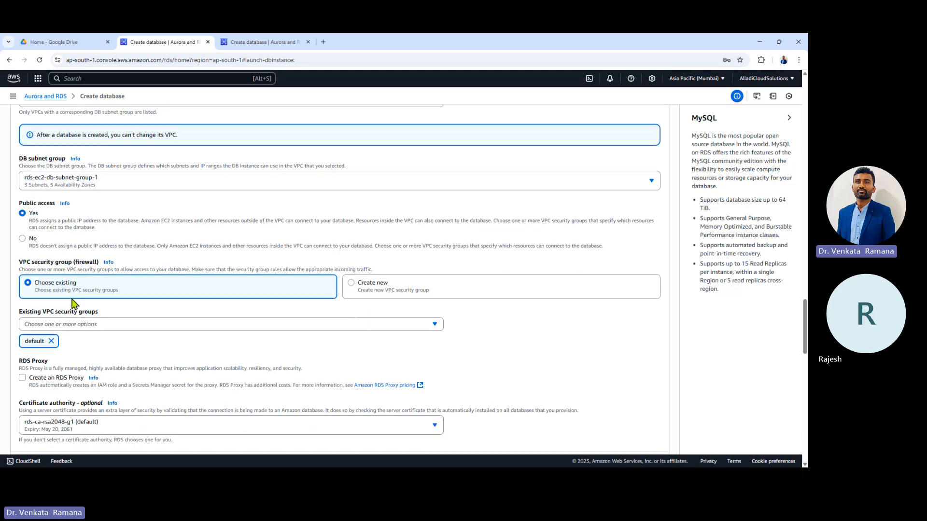
{"action": "scroll", "coordinate": [73, 303], "scroll_direction": "down", "scroll_amount": 1}
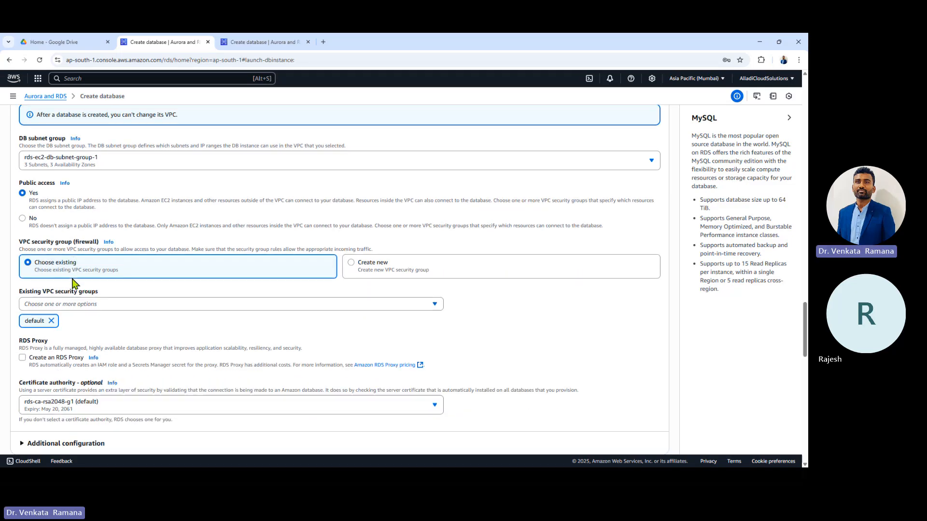
{"action": "double_click", "coordinate": [37, 243]}
{"action": "double_click", "coordinate": [85, 243]}
Step: Remove the default group from Existing VPC security groups, leaving none selected
{"action": "left_click", "coordinate": [95, 305]}
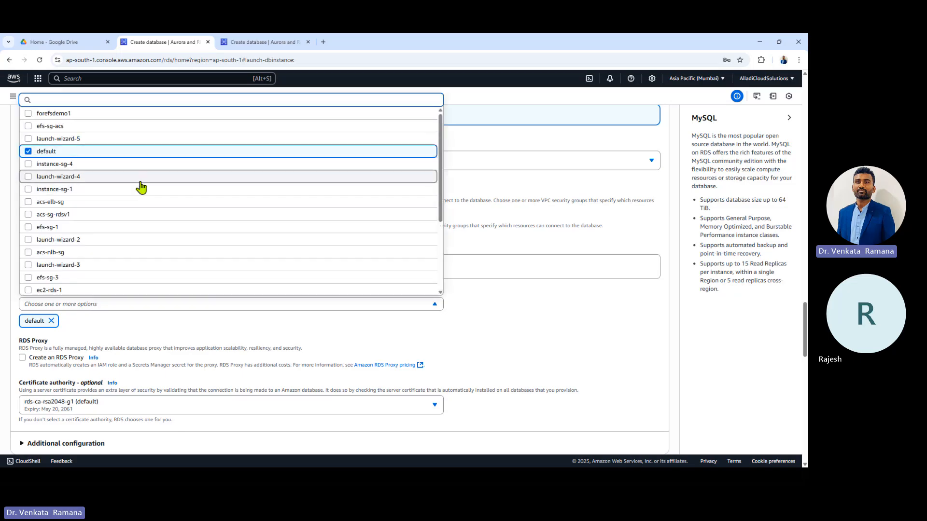
{"action": "left_click", "coordinate": [52, 323]}
{"action": "left_click", "coordinate": [51, 321]}
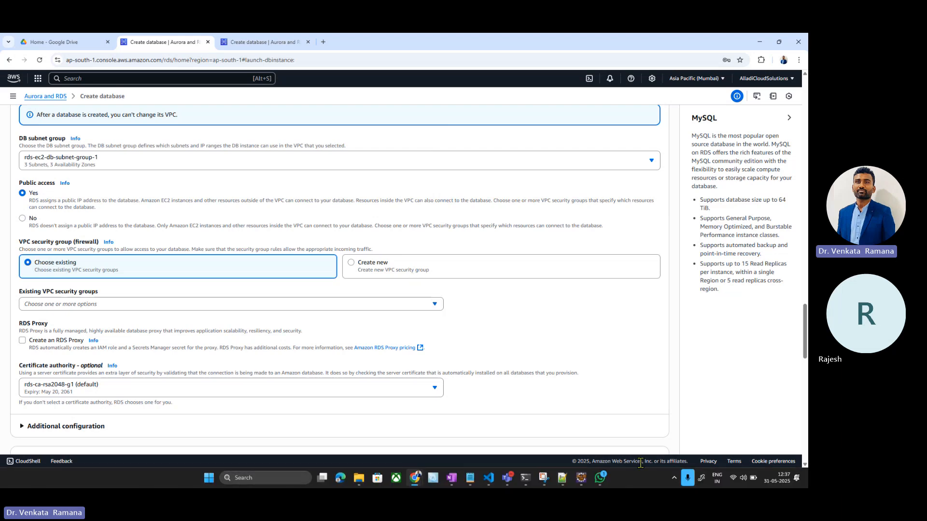
Step: Create a new VPC security group named acs-rdsdb-v1 for the database
{"action": "left_click", "coordinate": [394, 263]}
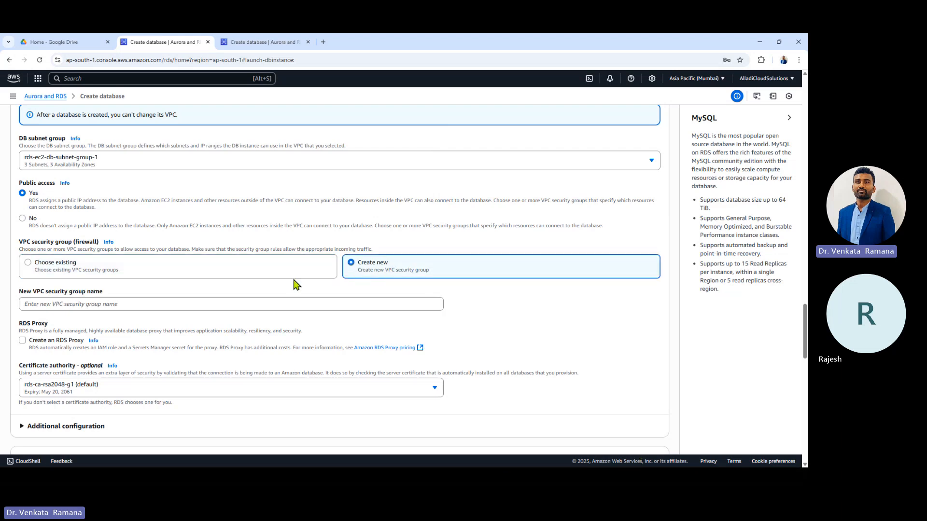
{"action": "left_click", "coordinate": [284, 303]}
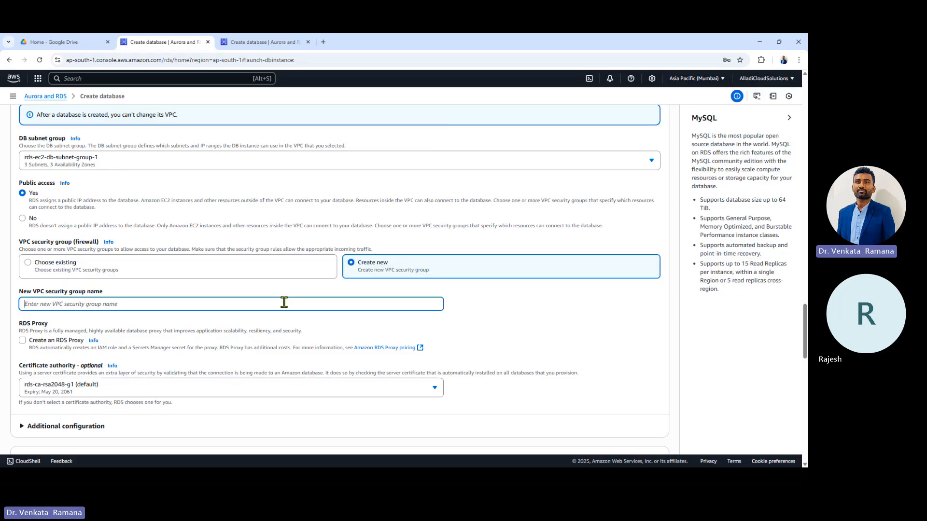
{"action": "type", "text": "acs-"}
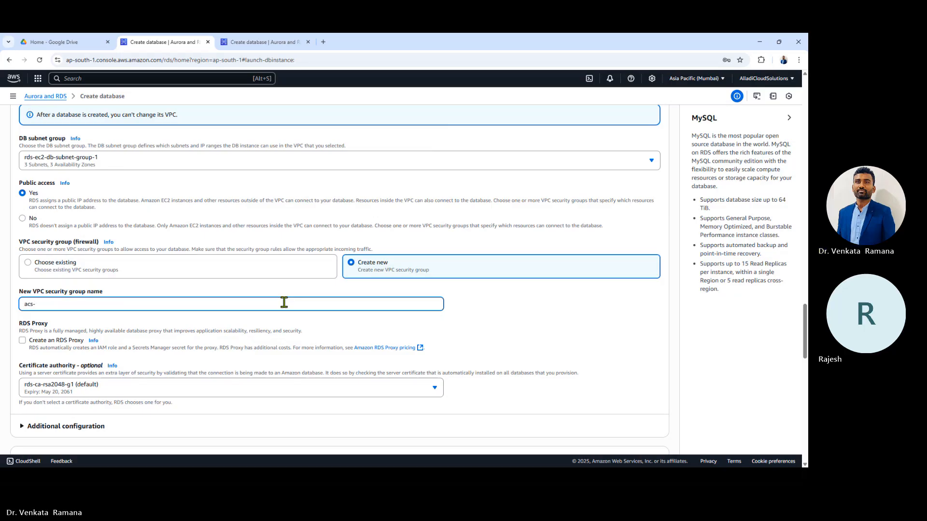
{"action": "type", "text": "rdsdb-v"}
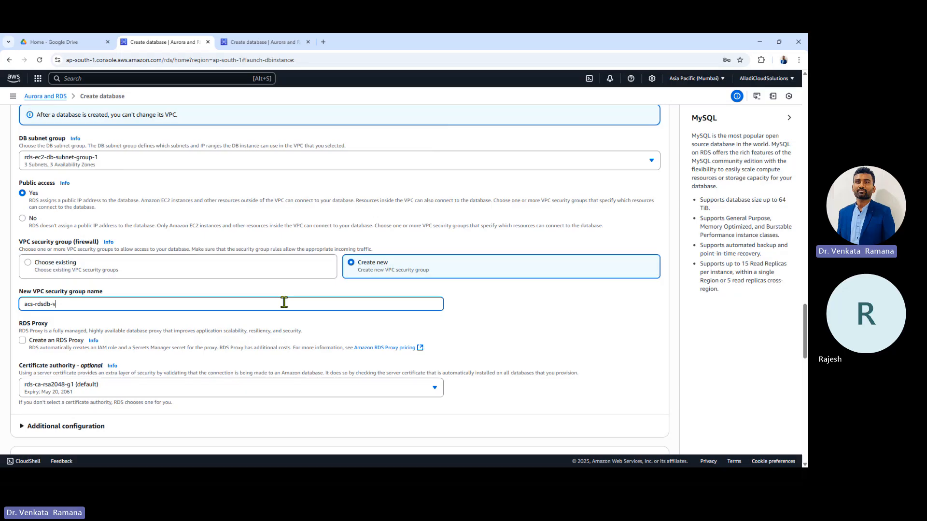
{"action": "type", "text": "1"}
{"action": "scroll", "coordinate": [150, 300], "scroll_direction": "down", "scroll_amount": 3}
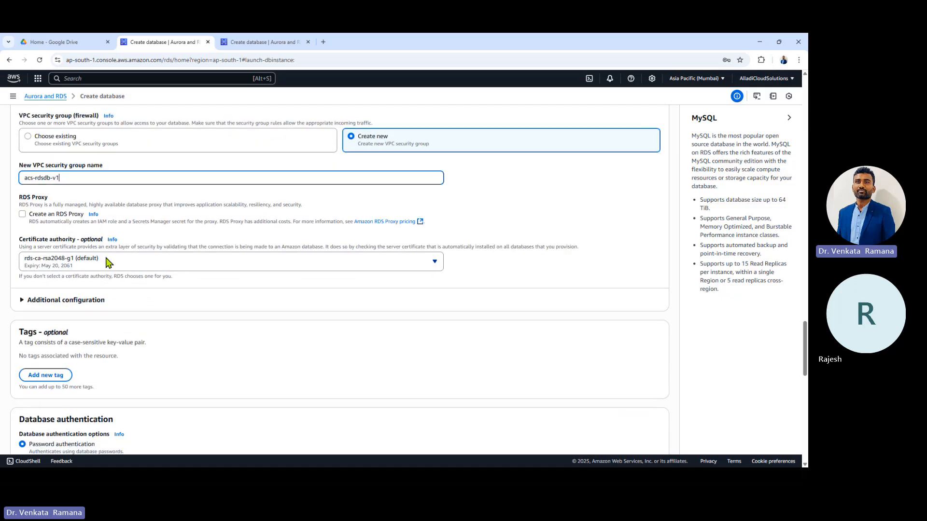
{"action": "scroll", "coordinate": [129, 265], "scroll_direction": "down", "scroll_amount": 2}
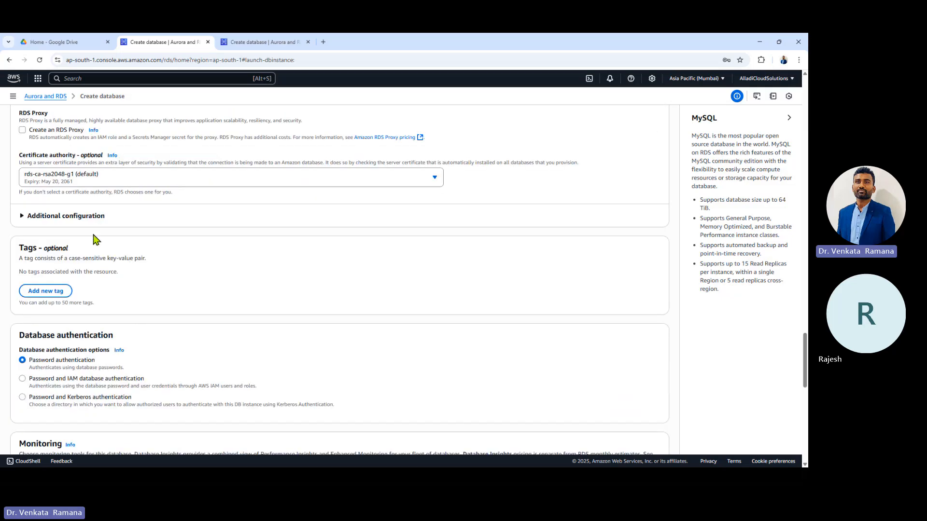
Step: Expand Additional configuration to confirm port 3306, keeping Password authentication selected
{"action": "left_click", "coordinate": [85, 216]}
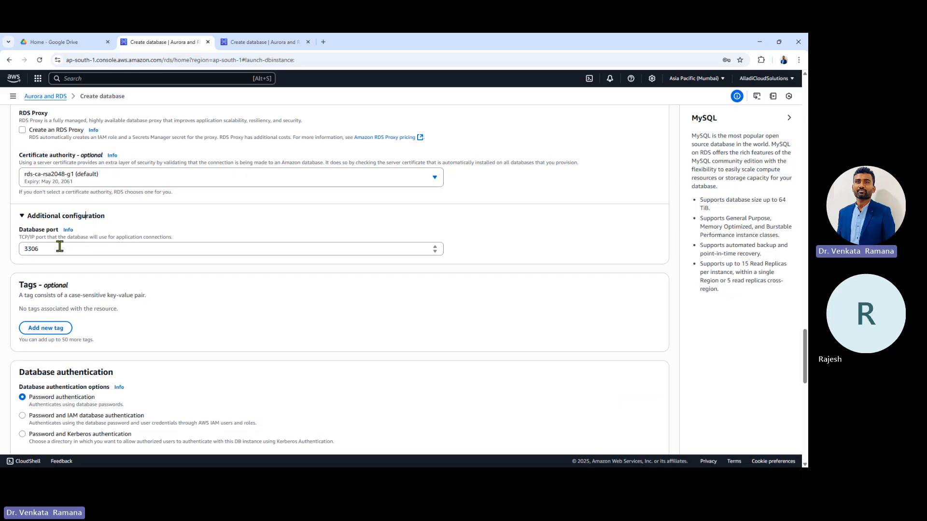
{"action": "left_click_drag", "start_coordinate": [54, 250], "coordinate": [20, 249]}
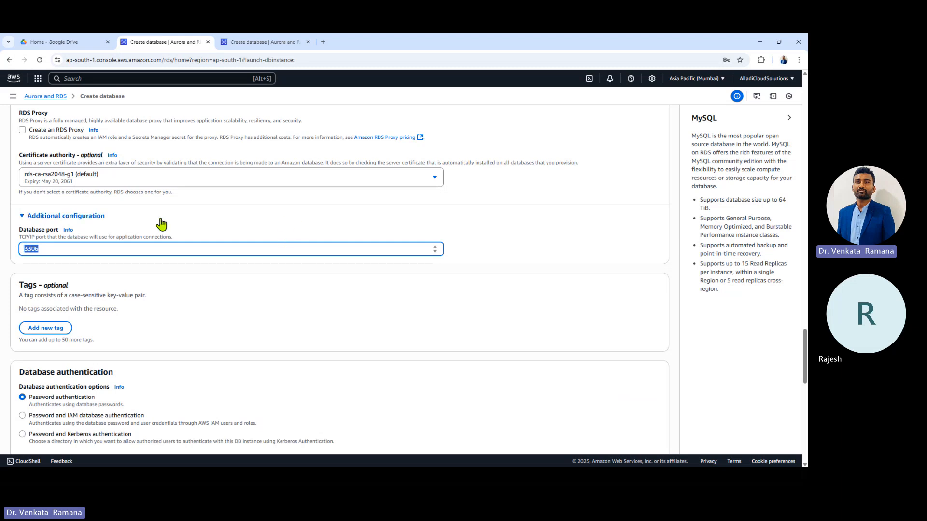
{"action": "scroll", "coordinate": [161, 223], "scroll_direction": "down", "scroll_amount": 2}
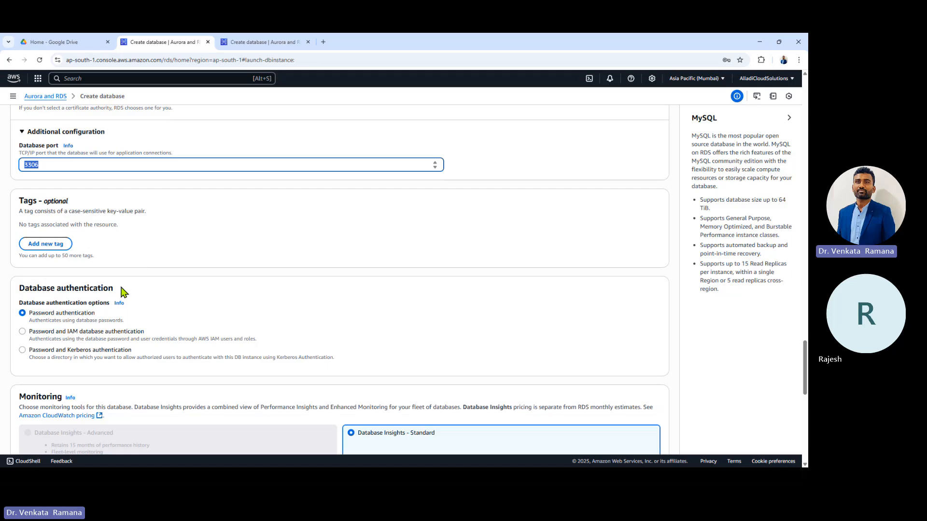
{"action": "scroll", "coordinate": [112, 289], "scroll_direction": "down", "scroll_amount": 2}
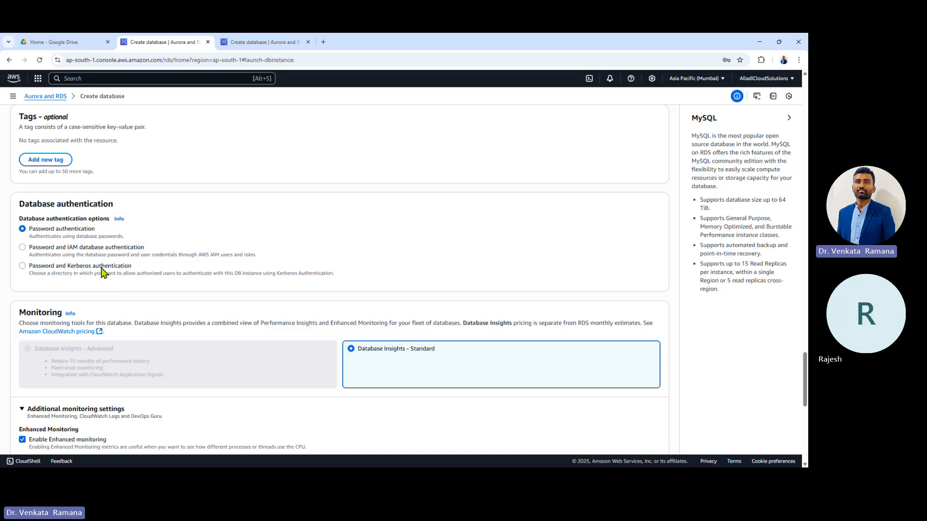
{"action": "left_click_drag", "start_coordinate": [68, 269], "coordinate": [141, 270]}
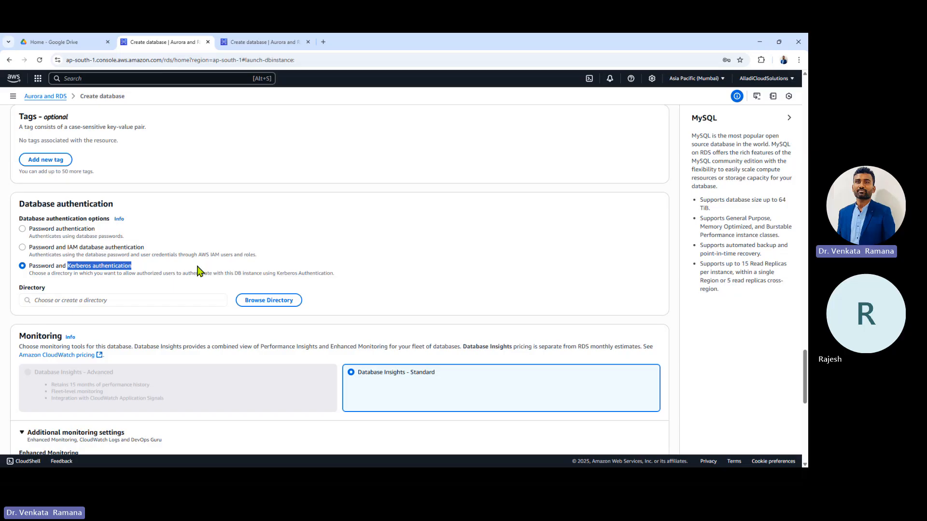
{"action": "left_click", "coordinate": [31, 231]}
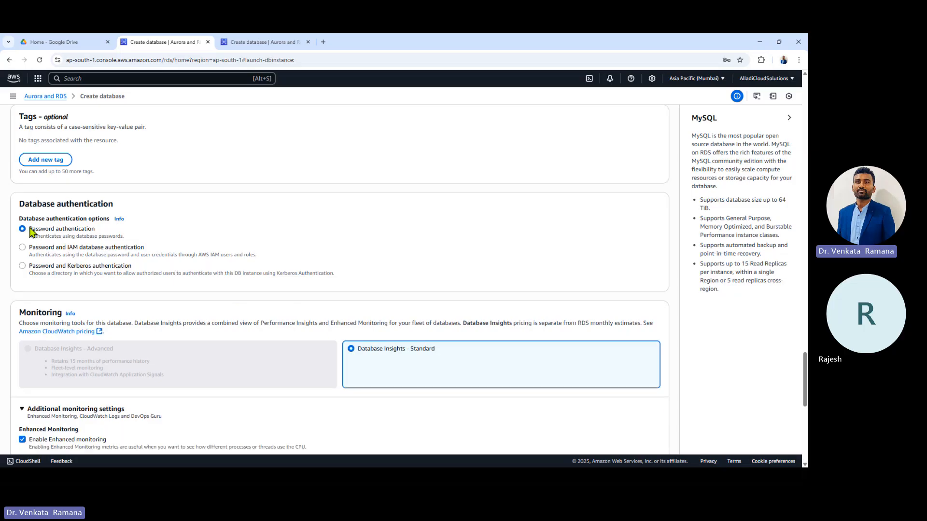
{"action": "scroll", "coordinate": [159, 227], "scroll_direction": "down", "scroll_amount": 3}
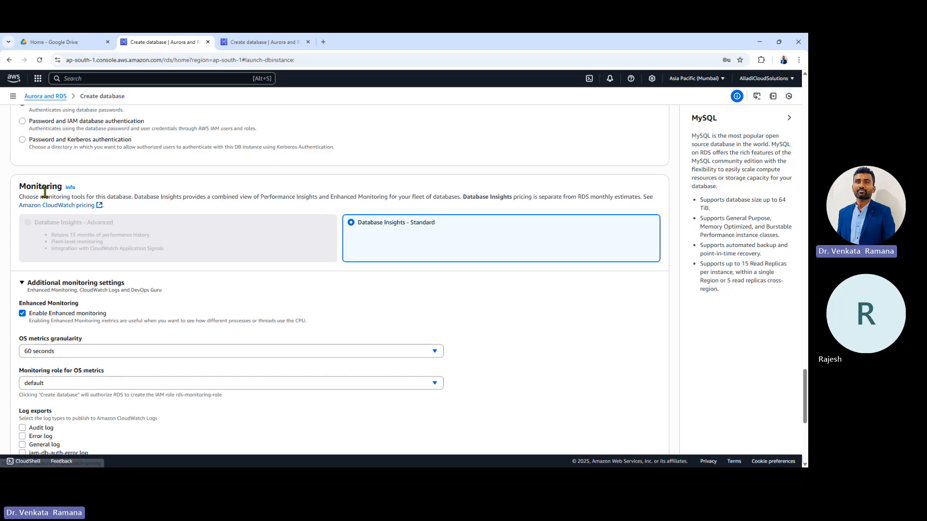
Step: Turn off Enhanced Monitoring for the new MySQL database
{"action": "scroll", "coordinate": [296, 236], "scroll_direction": "down", "scroll_amount": 2}
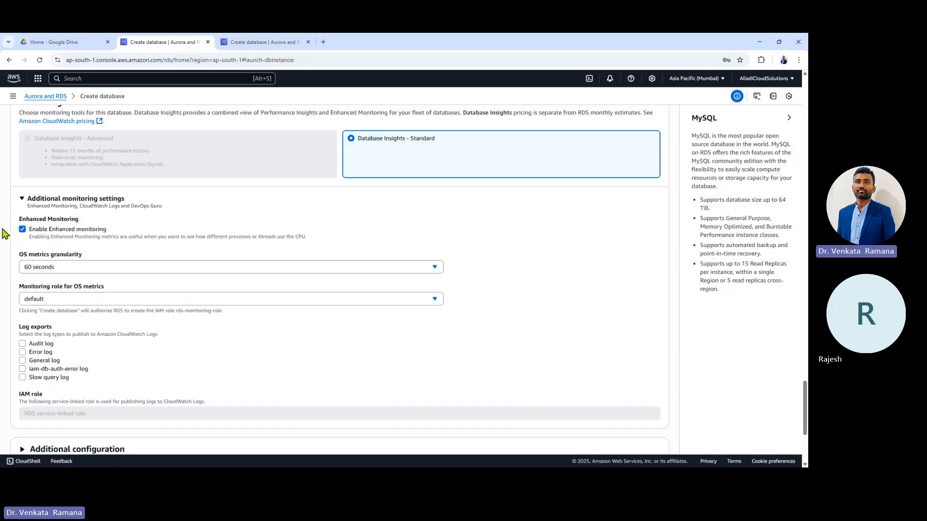
{"action": "left_click", "coordinate": [23, 230]}
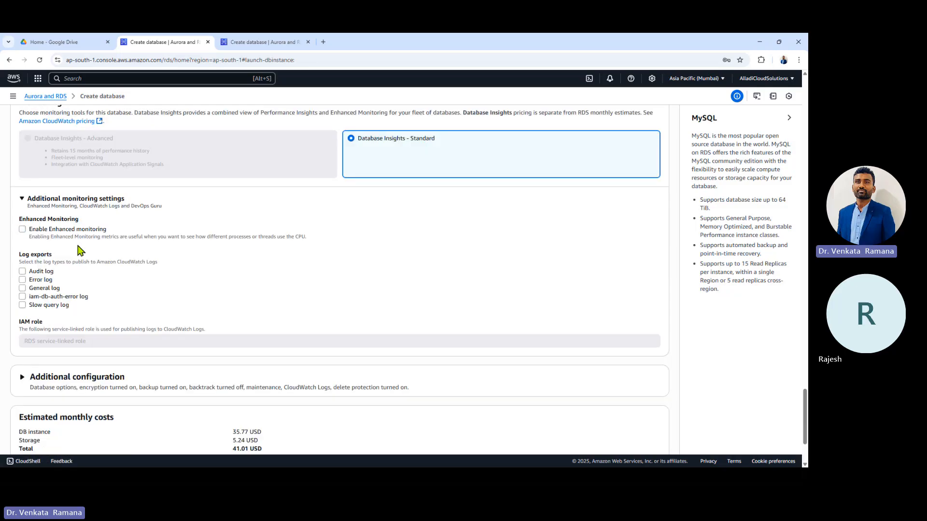
{"action": "scroll", "coordinate": [175, 243], "scroll_direction": "down", "scroll_amount": 1}
{"action": "scroll", "coordinate": [174, 244], "scroll_direction": "down", "scroll_amount": 1}
{"action": "left_click_drag", "start_coordinate": [28, 160], "coordinate": [83, 202]}
{"action": "left_click", "coordinate": [173, 186]}
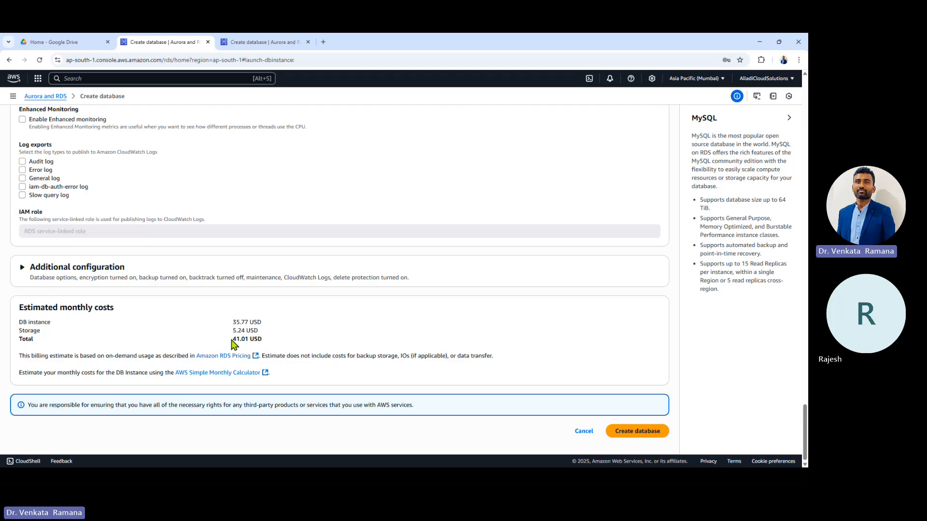
Step: Note the 41.01 USD monthly estimate and expand the additional configuration options
{"action": "left_click_drag", "start_coordinate": [232, 340], "coordinate": [287, 344]}
{"action": "left_click", "coordinate": [22, 267]}
{"action": "scroll", "coordinate": [117, 247], "scroll_direction": "down", "scroll_amount": 3}
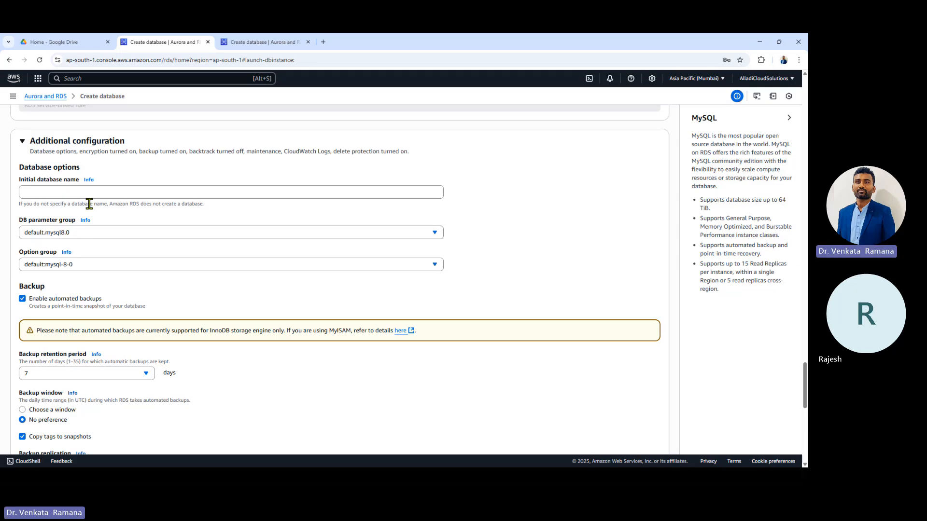
Step: Enter acsdb1 as the initial database name
{"action": "left_click", "coordinate": [58, 189]}
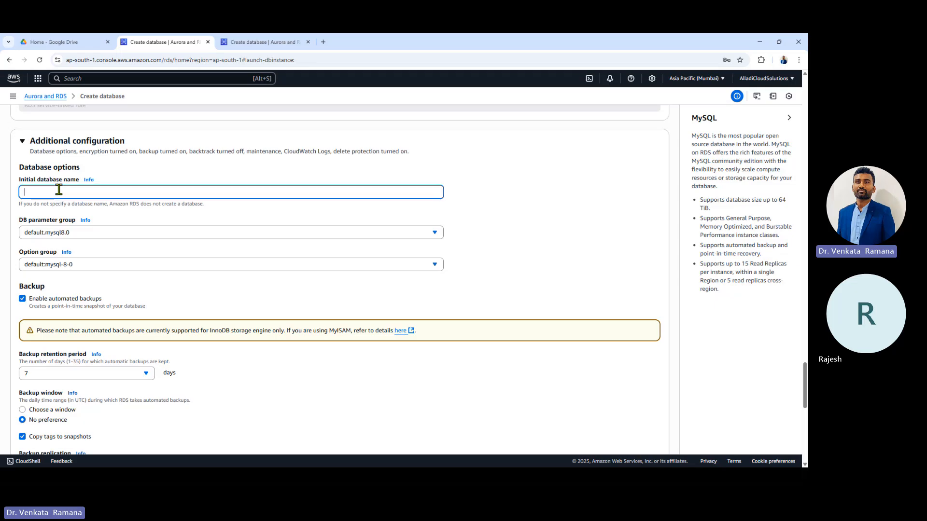
{"action": "type", "text": "acsdb1"}
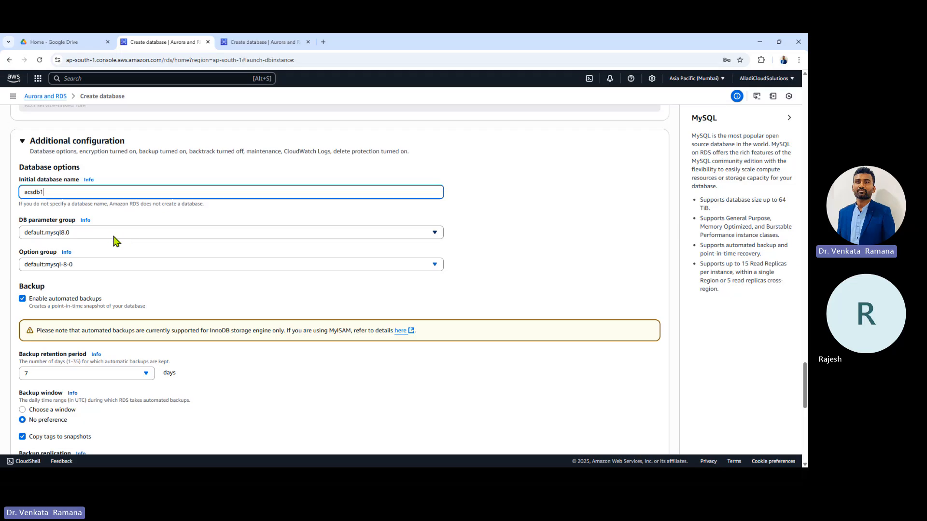
{"action": "scroll", "coordinate": [435, 258], "scroll_direction": "up", "scroll_amount": 2}
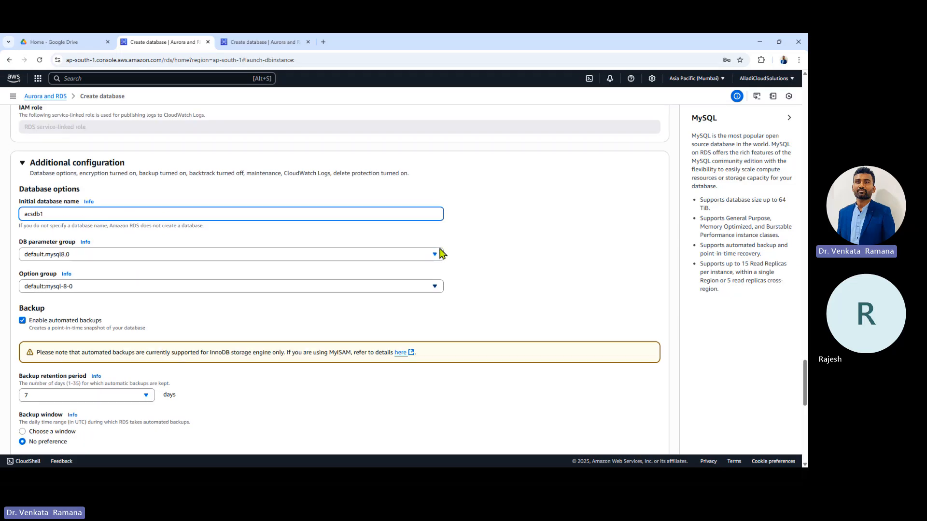
{"action": "scroll", "coordinate": [443, 254], "scroll_direction": "up", "scroll_amount": 1}
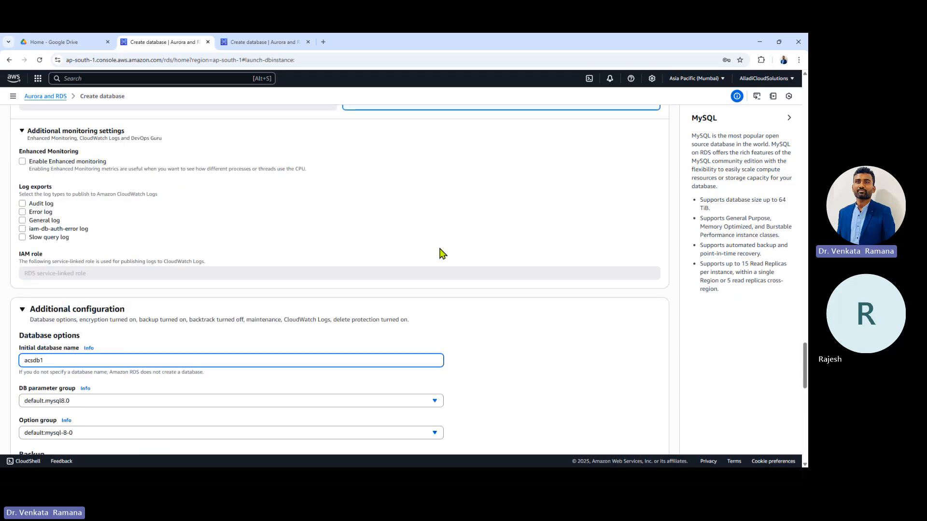
{"action": "scroll", "coordinate": [442, 254], "scroll_direction": "up", "scroll_amount": 2}
{"action": "scroll", "coordinate": [442, 253], "scroll_direction": "down", "scroll_amount": 5}
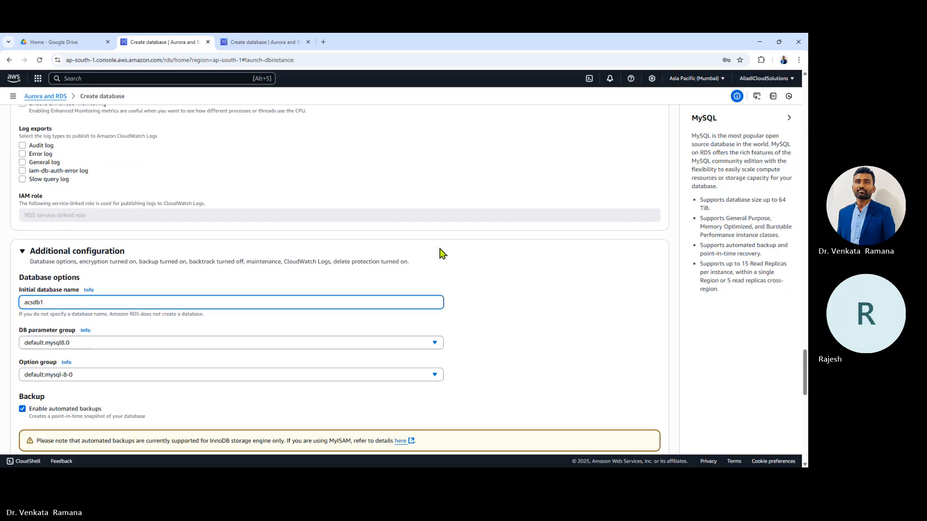
{"action": "double_click", "coordinate": [32, 150]}
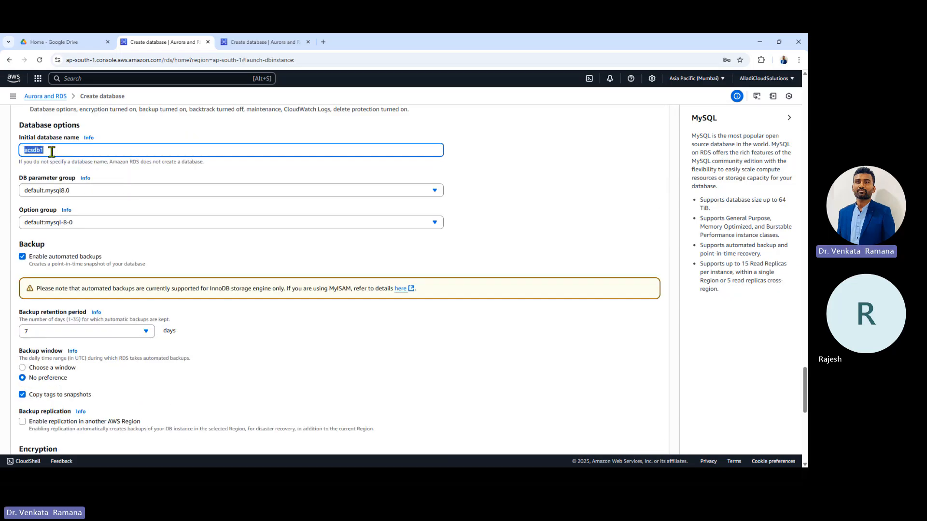
{"action": "left_click_drag", "start_coordinate": [52, 150], "coordinate": [10, 157]}
{"action": "scroll", "coordinate": [68, 188], "scroll_direction": "down", "scroll_amount": 1}
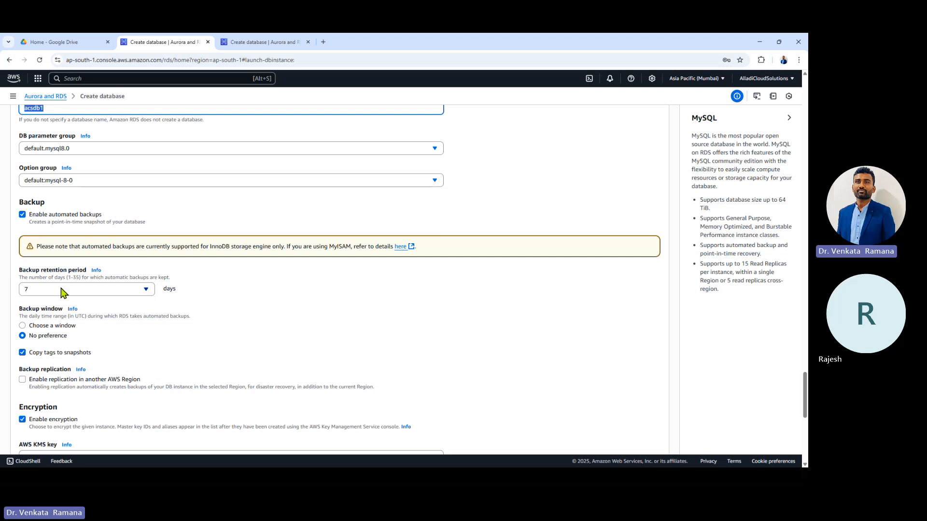
Step: Set the automated backup retention period to 1 day
{"action": "left_click", "coordinate": [91, 293]}
{"action": "scroll", "coordinate": [105, 221], "scroll_direction": "down", "scroll_amount": 3}
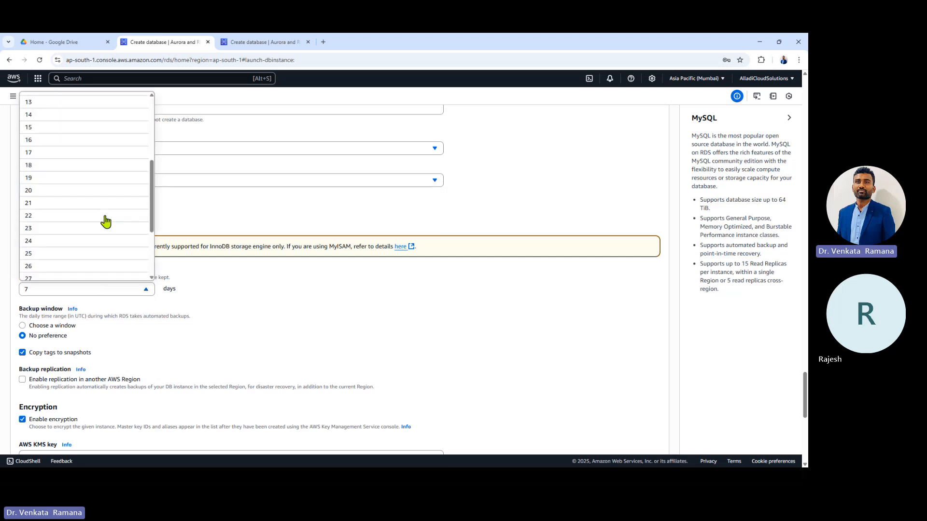
{"action": "scroll", "coordinate": [105, 221], "scroll_direction": "down", "scroll_amount": 3}
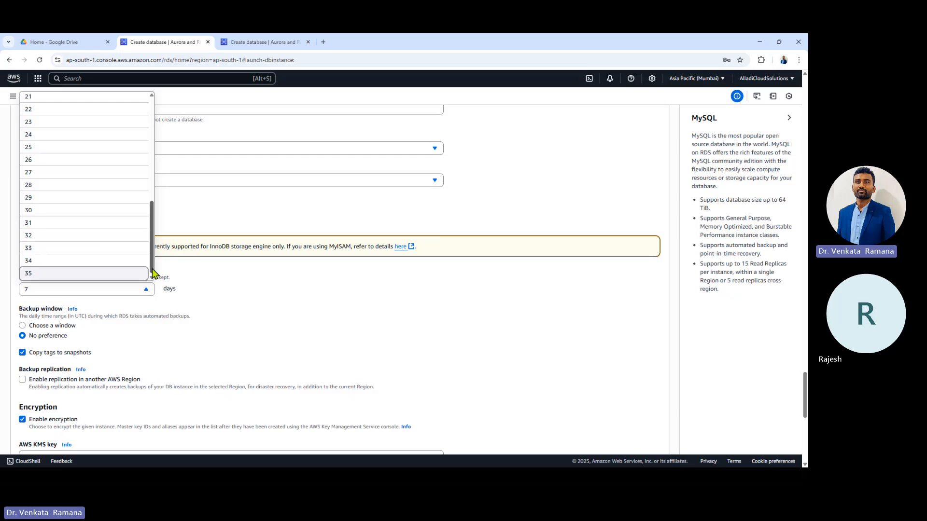
{"action": "left_click", "coordinate": [284, 287]}
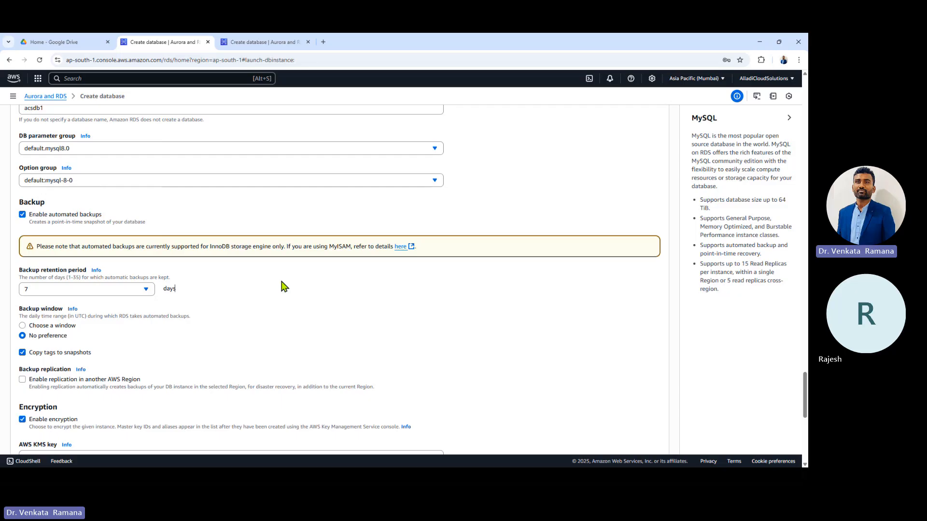
{"action": "left_click", "coordinate": [32, 291]}
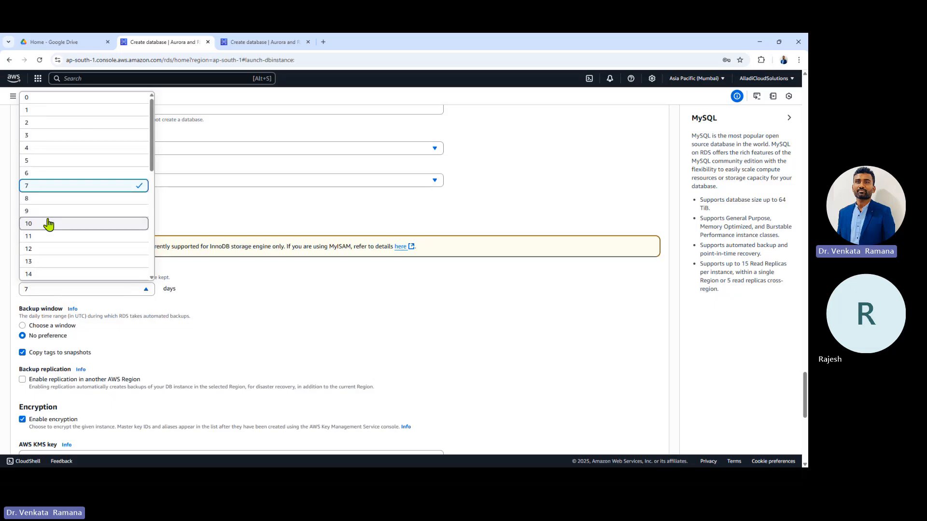
{"action": "left_click", "coordinate": [39, 110]}
{"action": "left_click", "coordinate": [48, 291]}
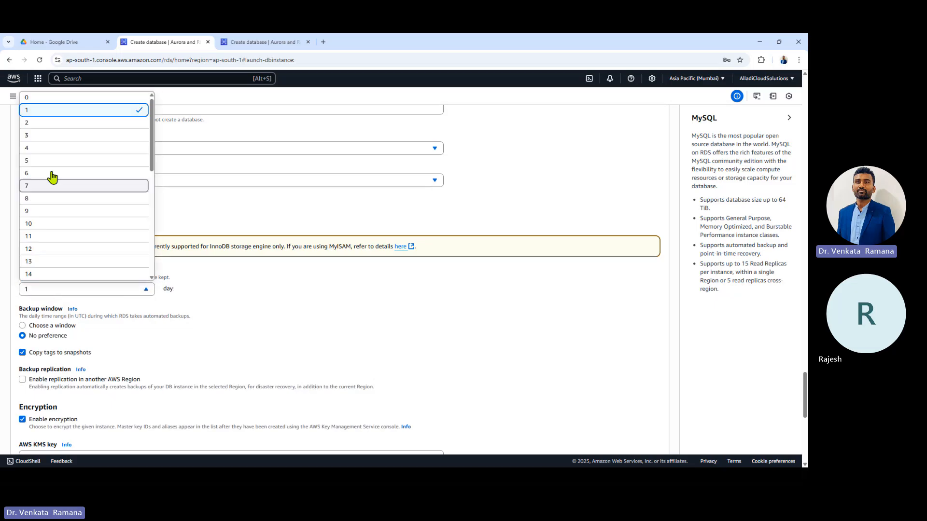
{"action": "left_click", "coordinate": [61, 110]}
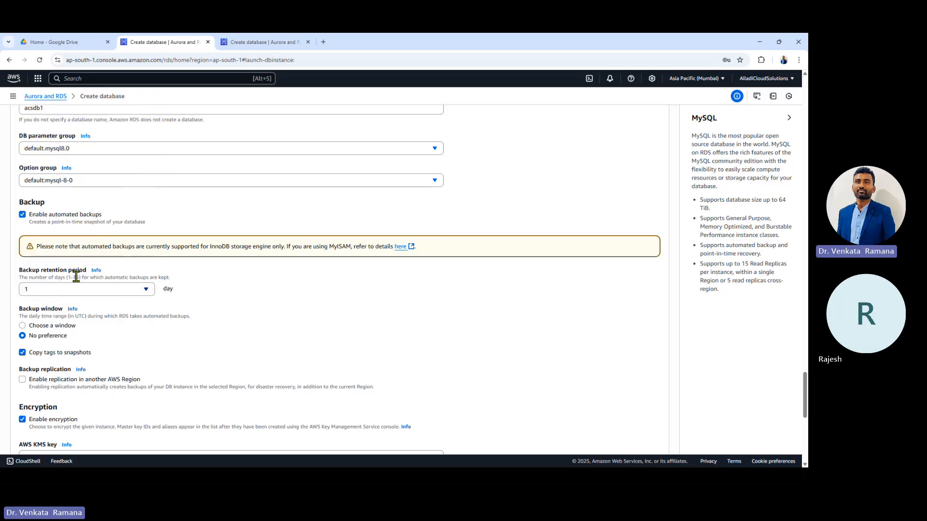
{"action": "left_click", "coordinate": [61, 292]}
{"action": "left_click", "coordinate": [62, 99]}
{"action": "left_click", "coordinate": [83, 289]}
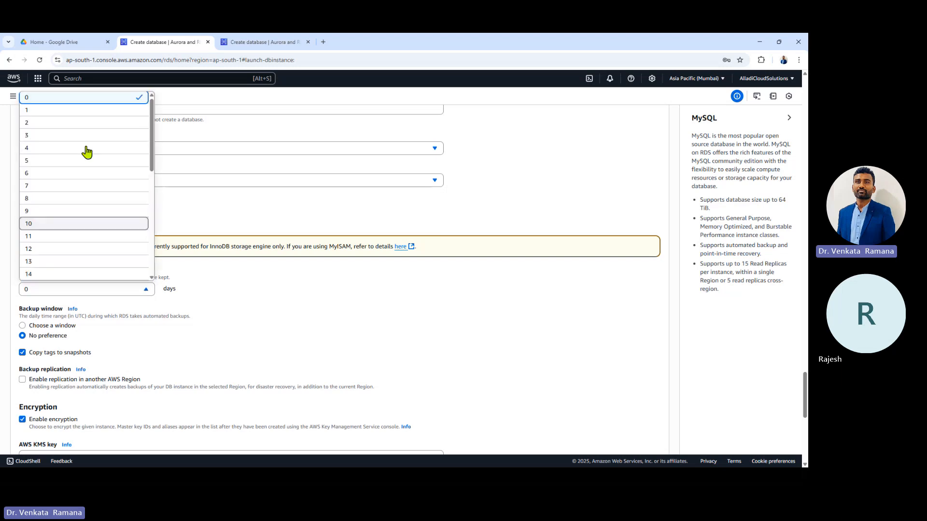
{"action": "left_click", "coordinate": [66, 116]}
{"action": "scroll", "coordinate": [352, 321], "scroll_direction": "down", "scroll_amount": 2}
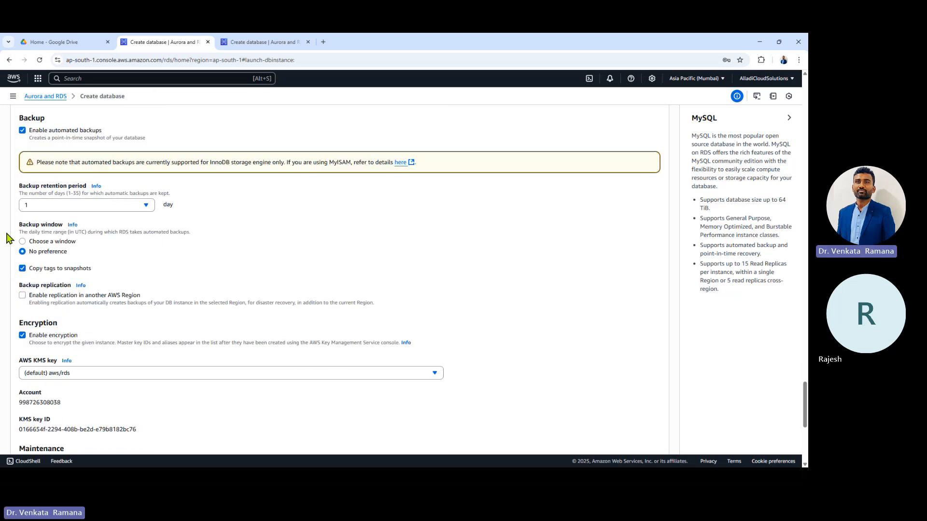
Step: Keep the backup window at No preference
{"action": "left_click_drag", "start_coordinate": [19, 225], "coordinate": [68, 227]}
{"action": "left_click", "coordinate": [43, 242]}
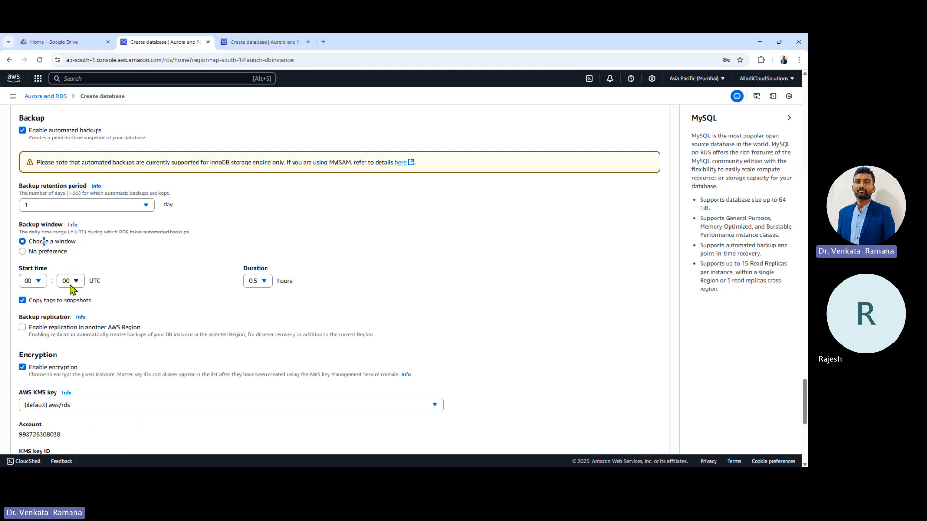
{"action": "left_click", "coordinate": [48, 252]}
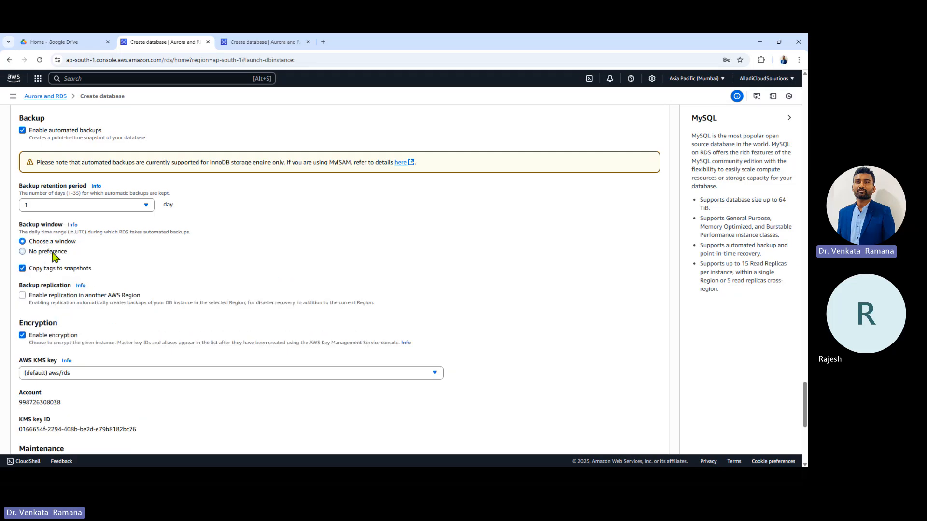
{"action": "scroll", "coordinate": [80, 255], "scroll_direction": "down", "scroll_amount": 1}
{"action": "scroll", "coordinate": [80, 255], "scroll_direction": "down", "scroll_amount": 2}
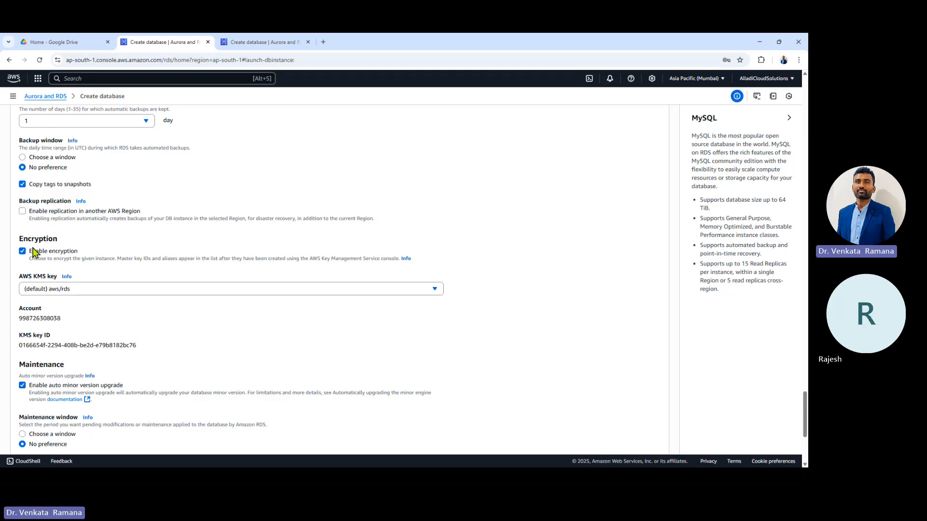
Step: Keep the maintenance window at No preference
{"action": "scroll", "coordinate": [69, 248], "scroll_direction": "down", "scroll_amount": 2}
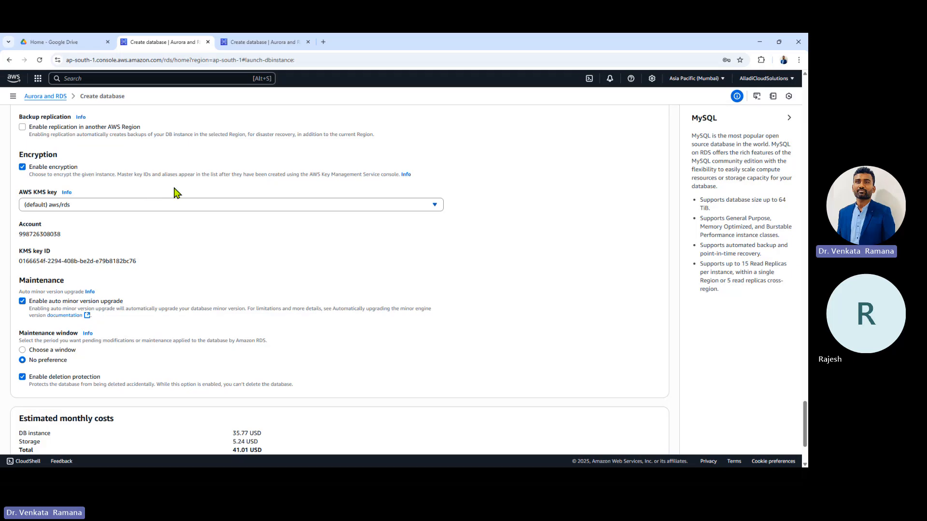
{"action": "scroll", "coordinate": [97, 196], "scroll_direction": "down", "scroll_amount": 3}
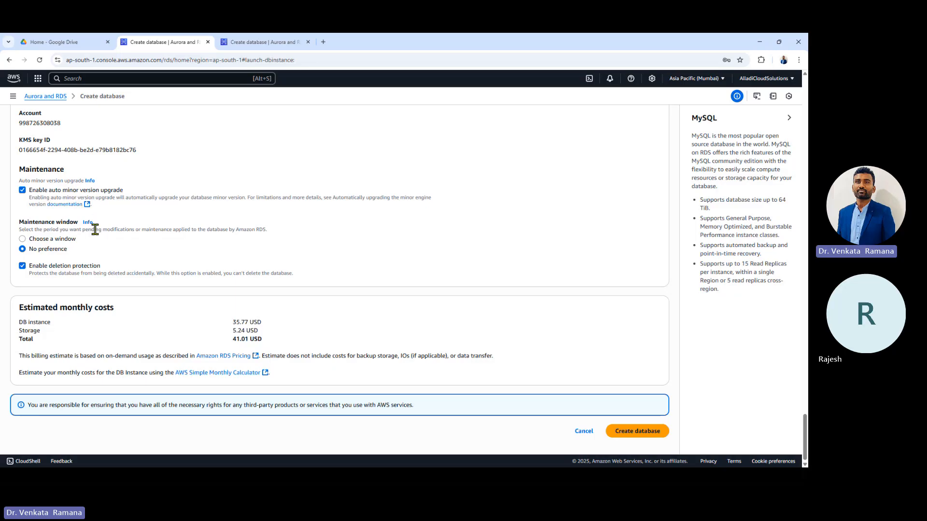
{"action": "left_click", "coordinate": [56, 239]}
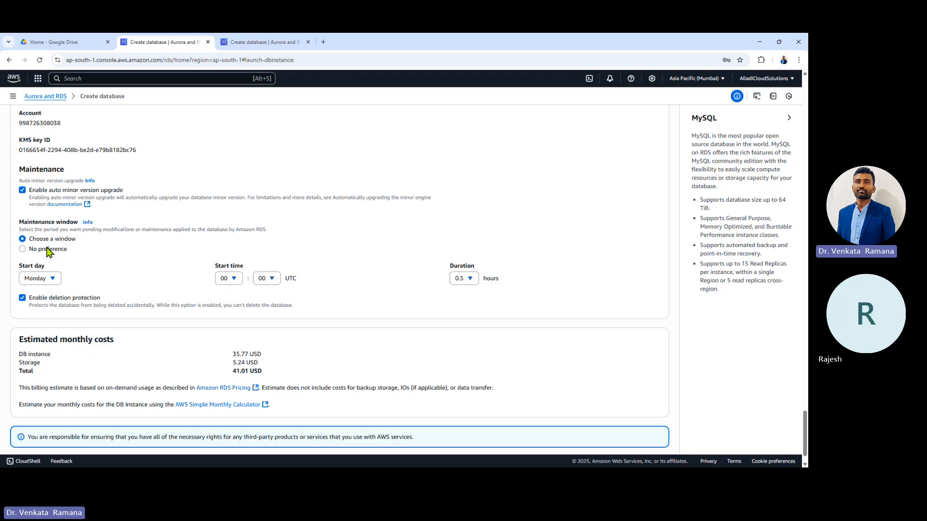
{"action": "left_click", "coordinate": [23, 249]}
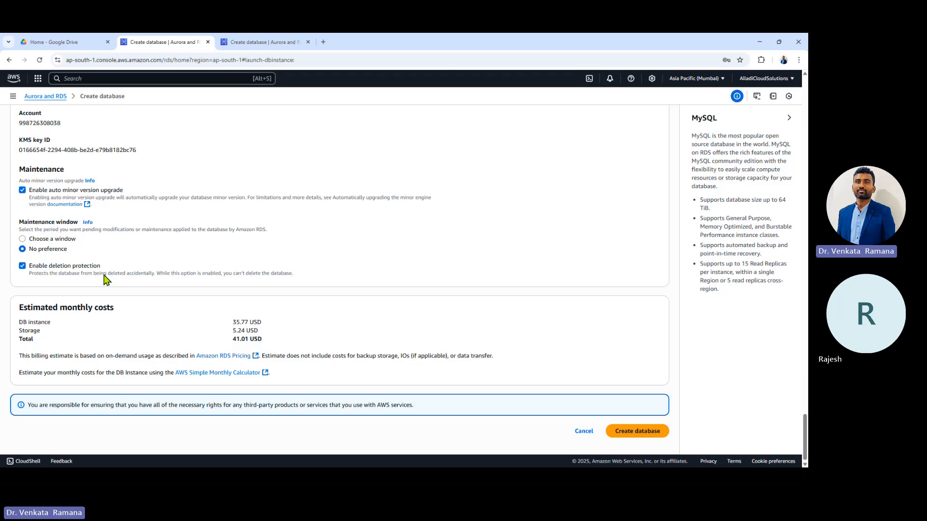
Step: Disable deletion protection for the new database
{"action": "left_click", "coordinate": [22, 266]}
{"action": "left_click", "coordinate": [23, 265]}
{"action": "left_click", "coordinate": [24, 265]}
{"action": "left_click", "coordinate": [23, 266]}
{"action": "left_click", "coordinate": [23, 266]}
Step: Review the current estimated monthly total of 41.01 USD
{"action": "scroll", "coordinate": [177, 256], "scroll_direction": "up", "scroll_amount": 6}
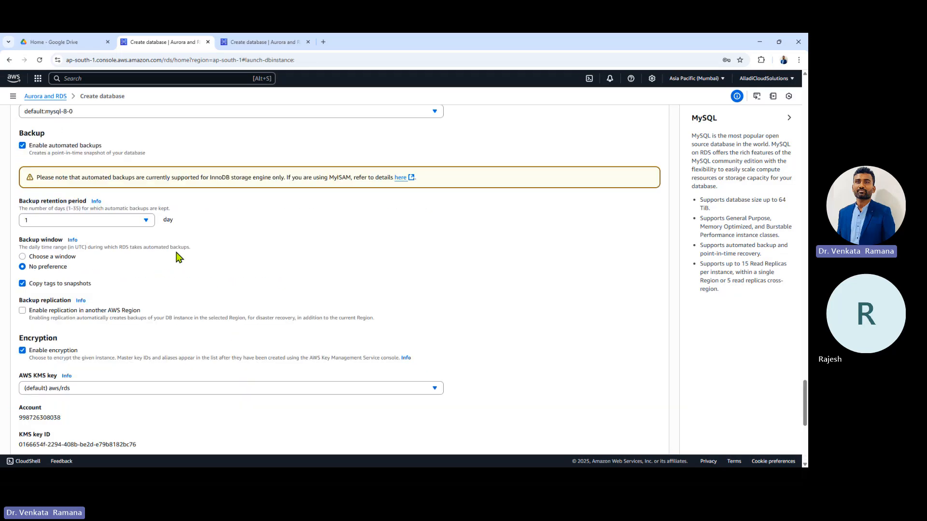
{"action": "scroll", "coordinate": [178, 257], "scroll_direction": "down", "scroll_amount": 6}
{"action": "left_click_drag", "start_coordinate": [230, 344], "coordinate": [304, 346]}
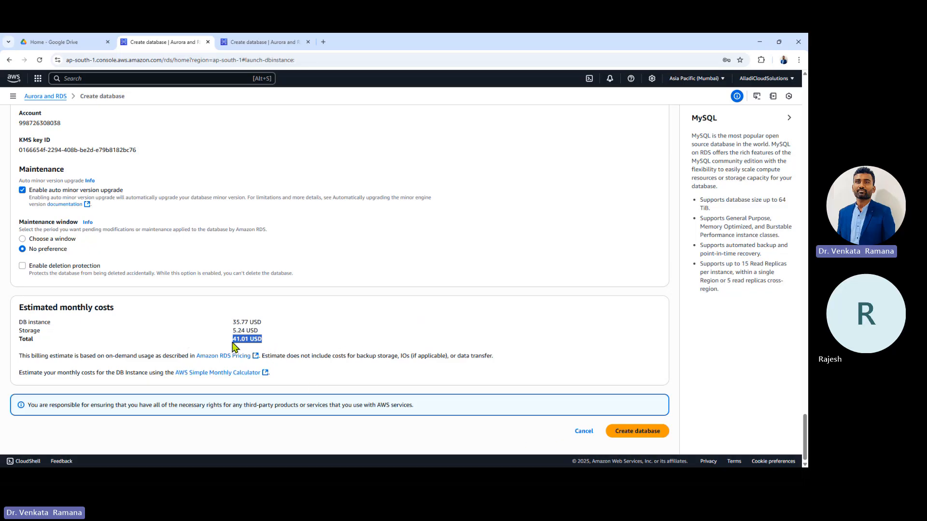
{"action": "double_click", "coordinate": [77, 307]}
{"action": "double_click", "coordinate": [35, 308]}
Step: Choose Single-AZ DB instance deployment, lowering the estimate to 20.87 USD
{"action": "scroll", "coordinate": [417, 317], "scroll_direction": "up", "scroll_amount": 20}
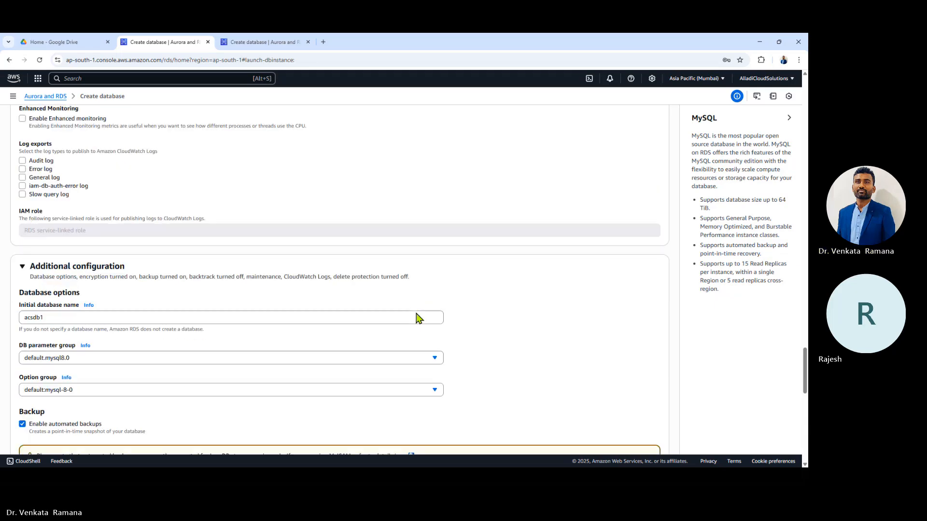
{"action": "scroll", "coordinate": [406, 292], "scroll_direction": "up", "scroll_amount": 20}
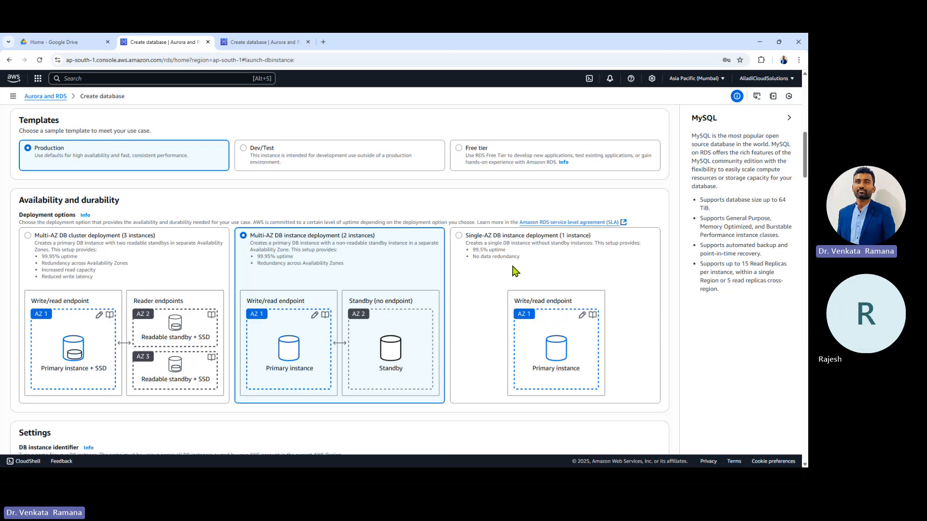
{"action": "left_click", "coordinate": [552, 266]}
{"action": "scroll", "coordinate": [552, 267], "scroll_direction": "down", "scroll_amount": 20}
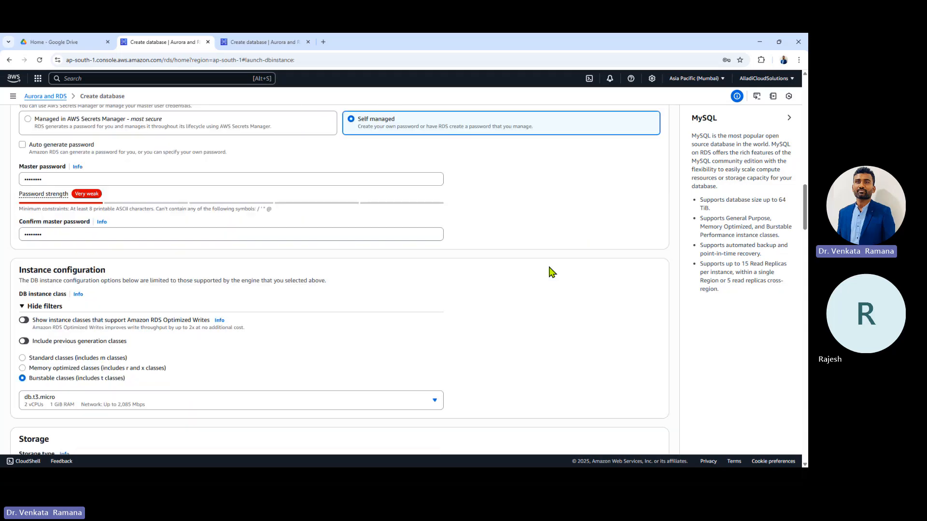
{"action": "scroll", "coordinate": [549, 289], "scroll_direction": "down", "scroll_amount": 15}
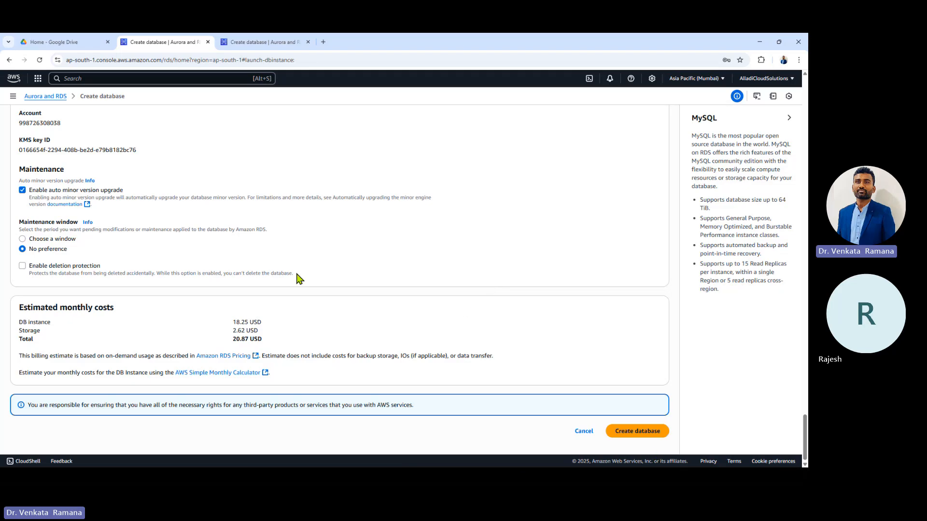
Step: Submit the form to create database-3, dismissing the save-password and add-ons prompts
{"action": "left_click", "coordinate": [645, 435]}
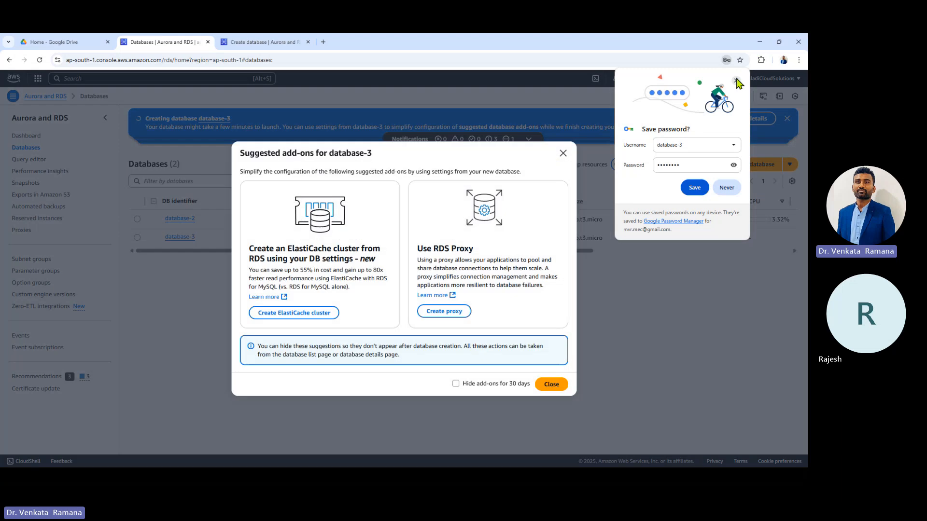
{"action": "left_click", "coordinate": [736, 81]}
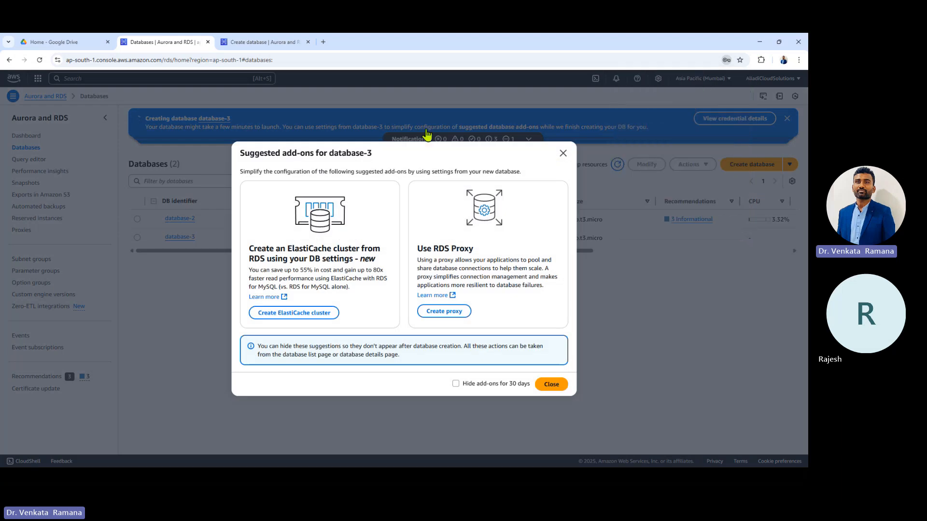
{"action": "left_click", "coordinate": [563, 153]}
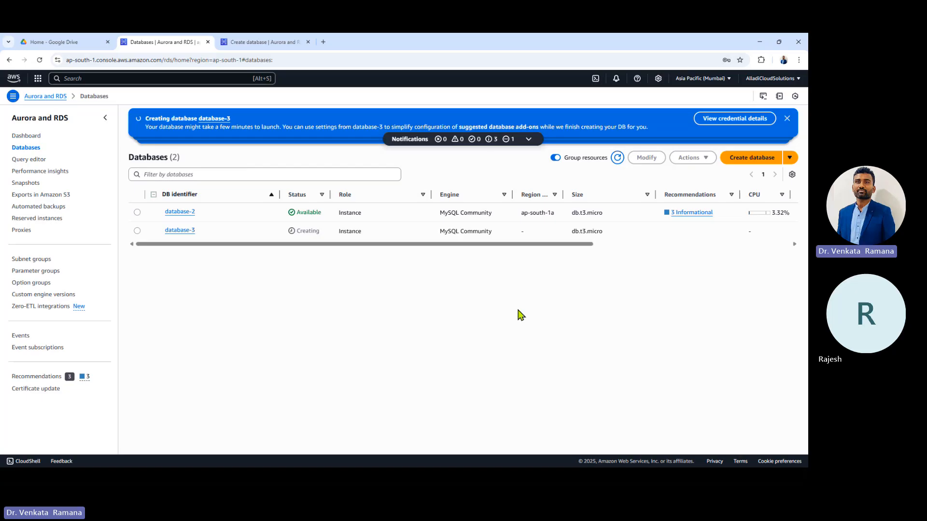
Step: Compare database-3's Creating status with the available database-2 in the Databases list
{"action": "double_click", "coordinate": [312, 231]}
{"action": "left_click_drag", "start_coordinate": [296, 212], "coordinate": [326, 220]}
{"action": "left_click", "coordinate": [327, 221]}
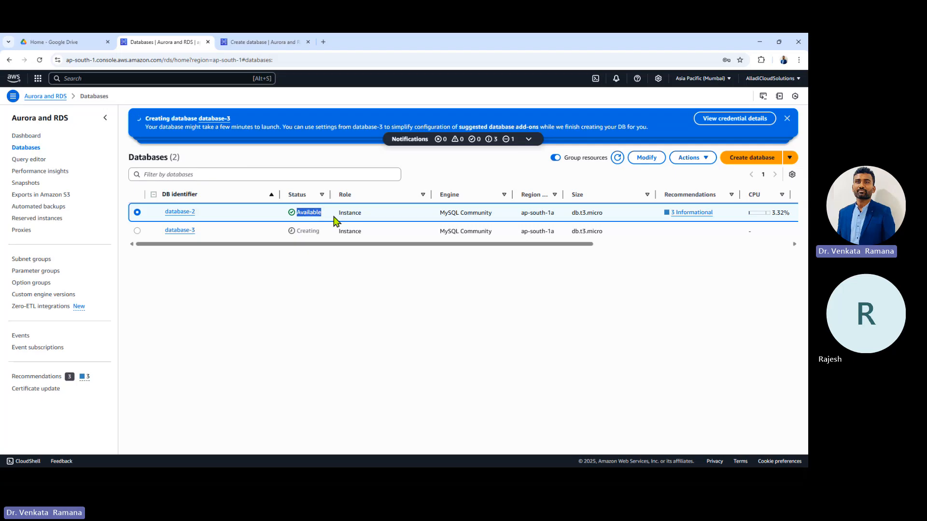
{"action": "double_click", "coordinate": [306, 231]}
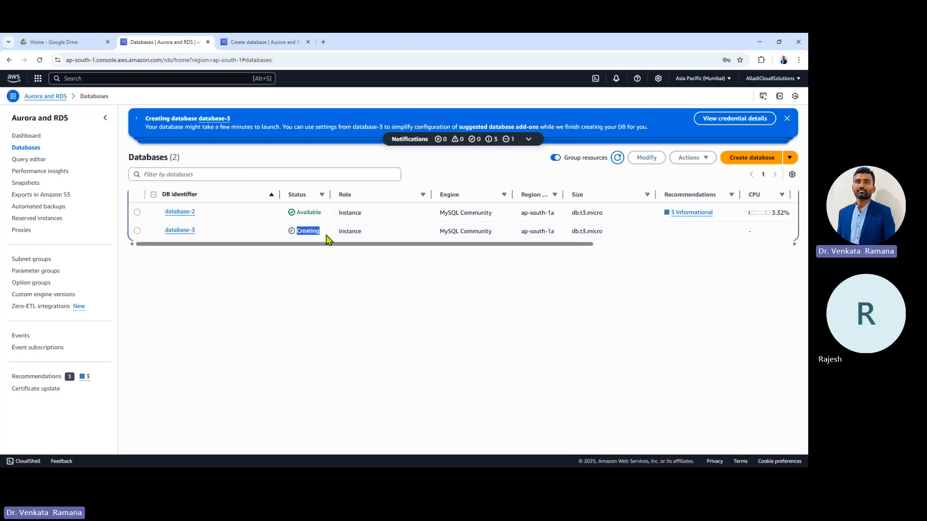
{"action": "left_click", "coordinate": [137, 232]}
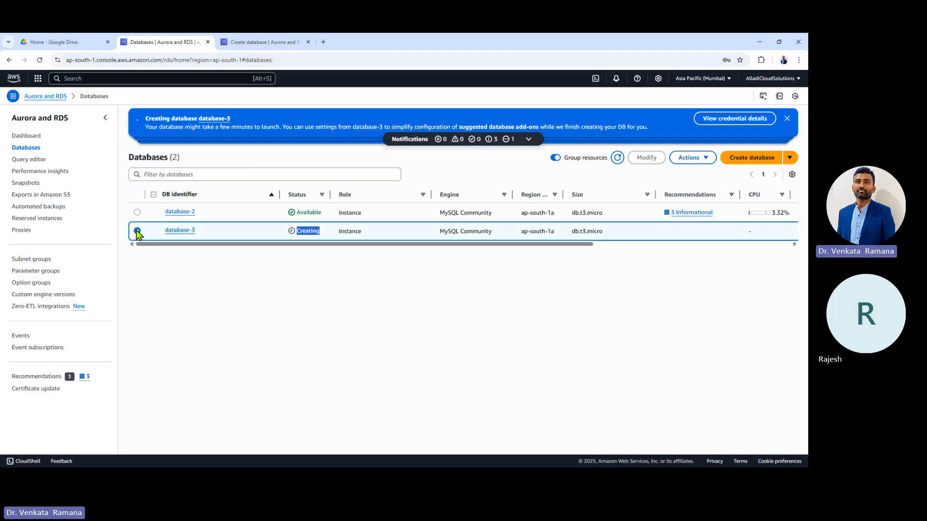
{"action": "left_click", "coordinate": [184, 232]}
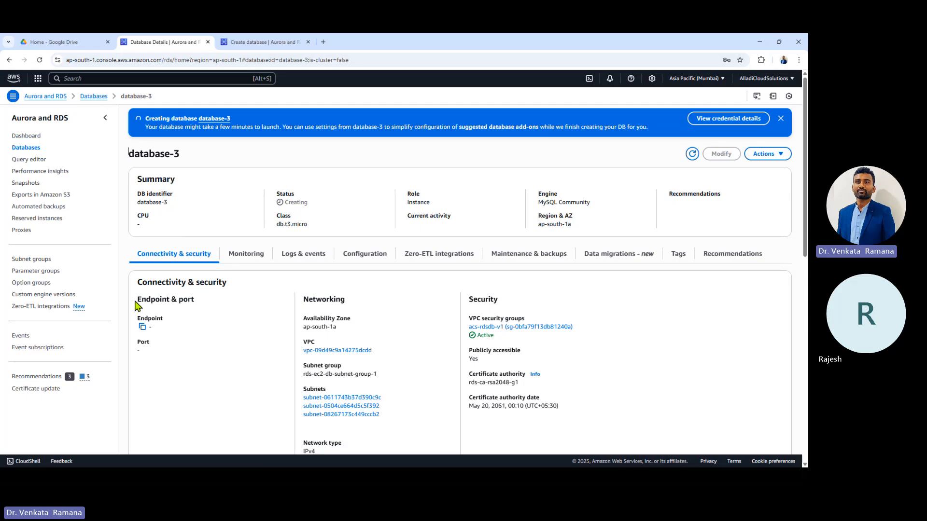
{"action": "left_click_drag", "start_coordinate": [135, 304], "coordinate": [234, 306]}
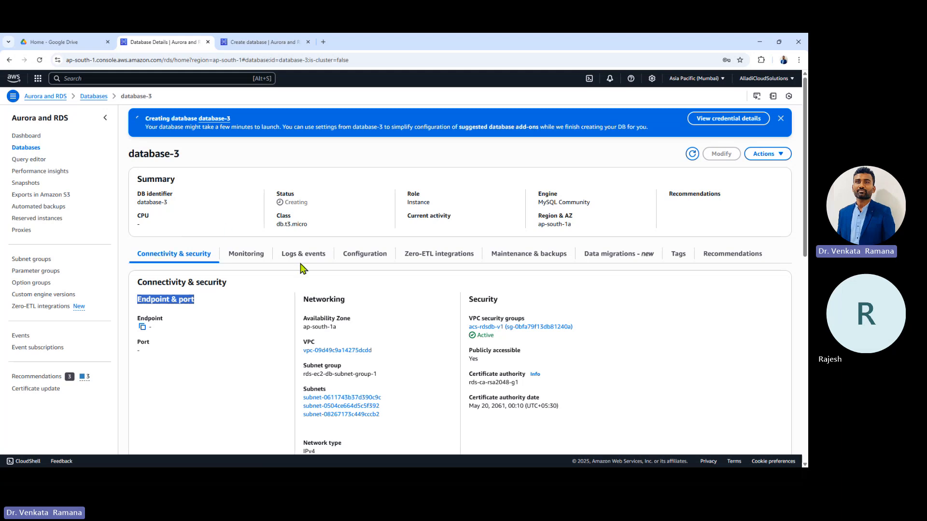
{"action": "left_click", "coordinate": [249, 255]}
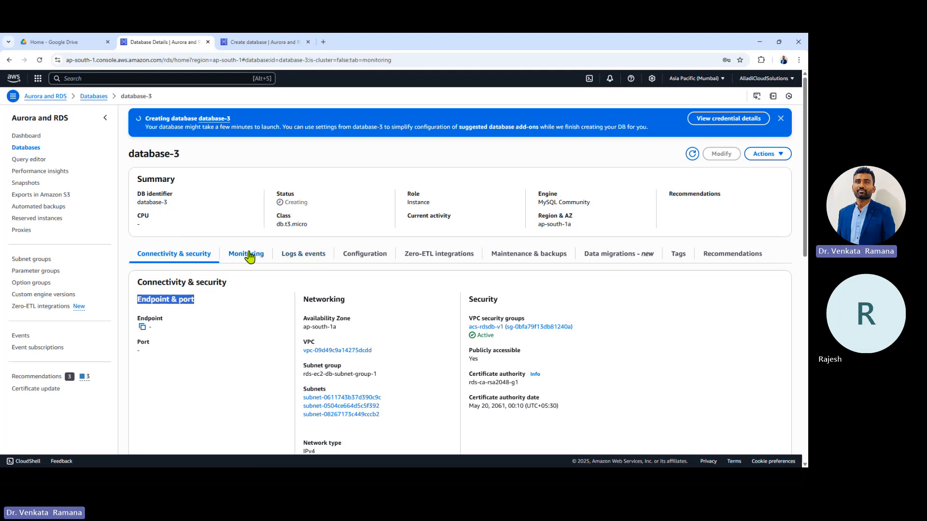
{"action": "left_click", "coordinate": [302, 257]}
{"action": "left_click", "coordinate": [372, 261]}
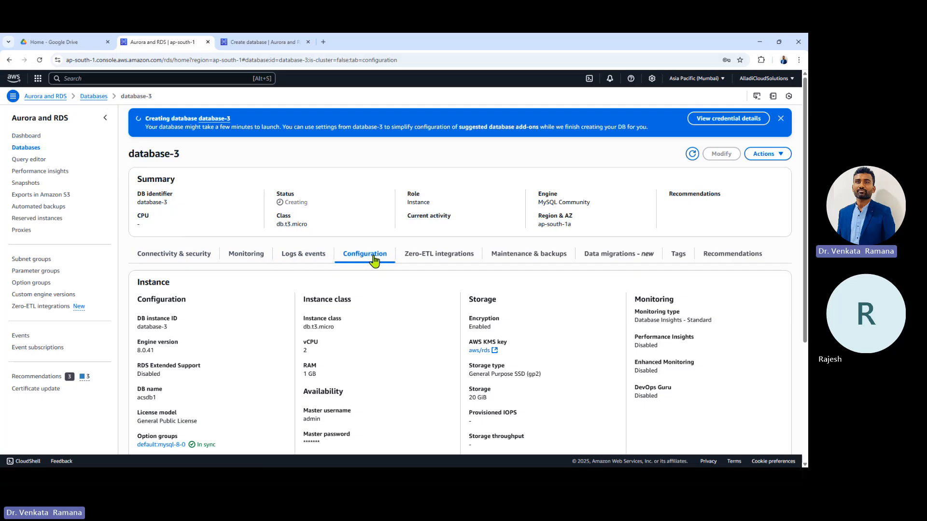
{"action": "left_click", "coordinate": [541, 257]}
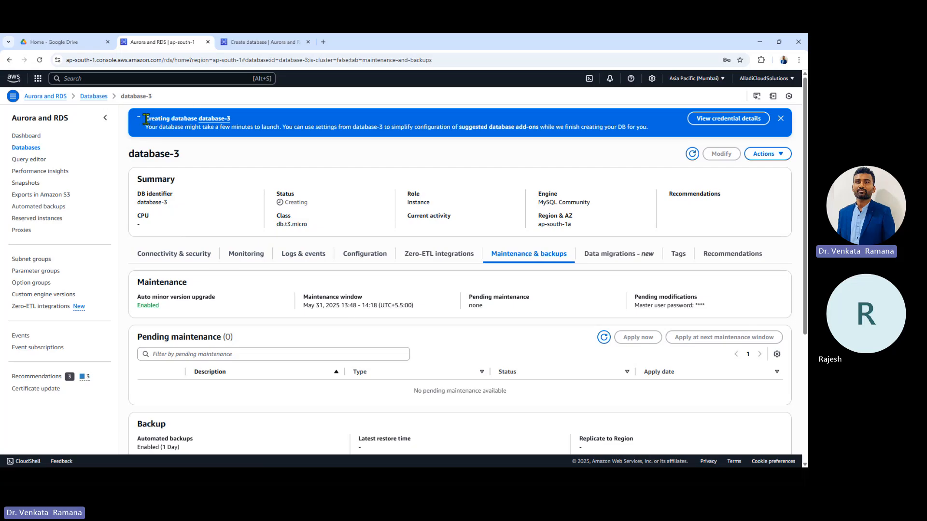
{"action": "left_click_drag", "start_coordinate": [145, 119], "coordinate": [183, 120]}
{"action": "left_click", "coordinate": [27, 149]}
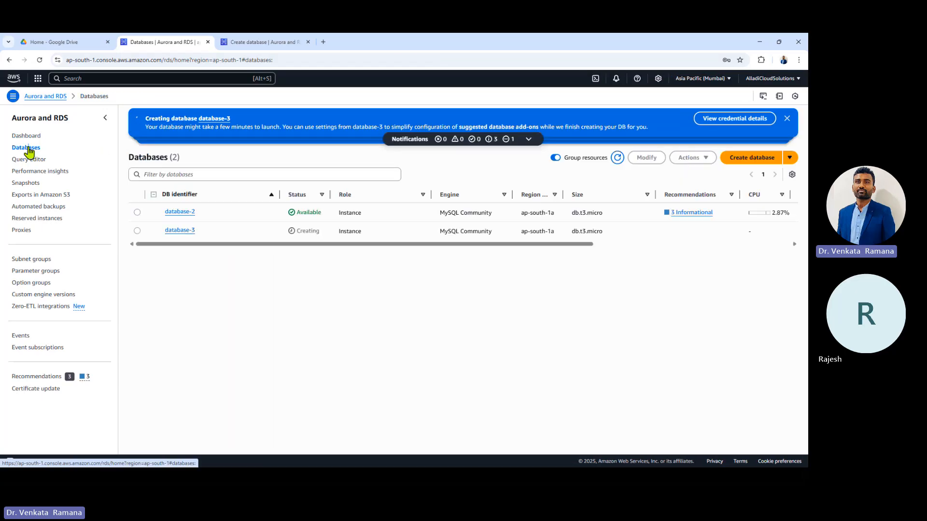
{"action": "double_click", "coordinate": [303, 213]}
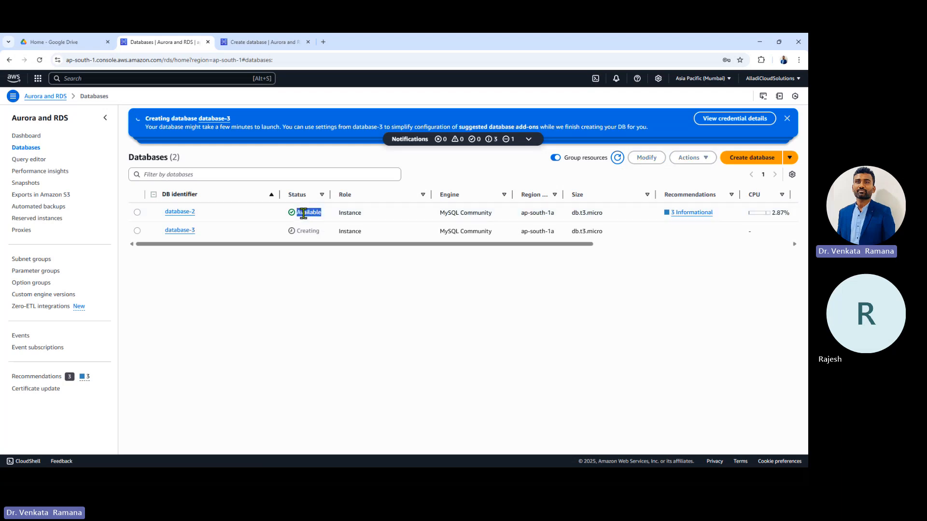
{"action": "double_click", "coordinate": [315, 211]}
{"action": "double_click", "coordinate": [449, 212]}
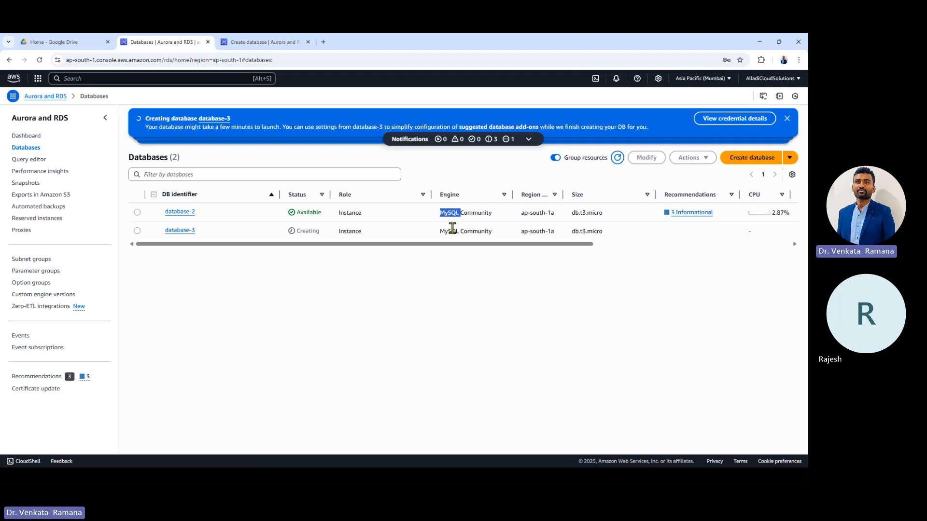
{"action": "left_click_drag", "start_coordinate": [475, 246], "coordinate": [532, 245]}
{"action": "left_click", "coordinate": [500, 213]}
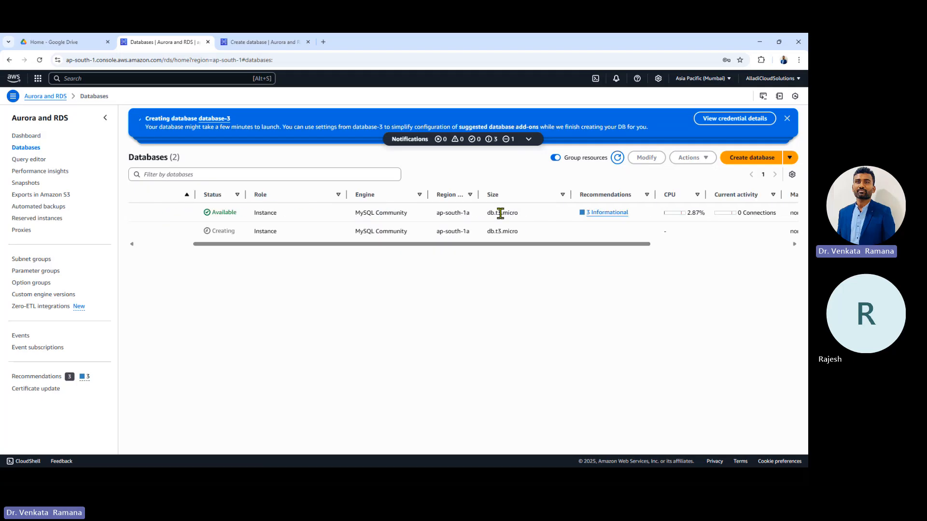
{"action": "left_click_drag", "start_coordinate": [431, 213], "coordinate": [276, 239]}
{"action": "triple_click", "coordinate": [734, 214]}
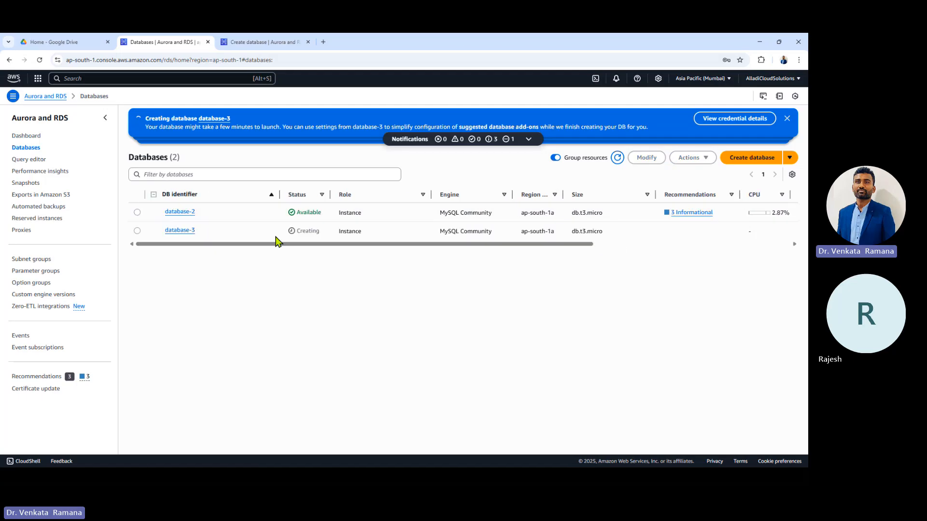
Step: Copy database-2's connection endpoint and note its port 3306
{"action": "left_click", "coordinate": [186, 213]}
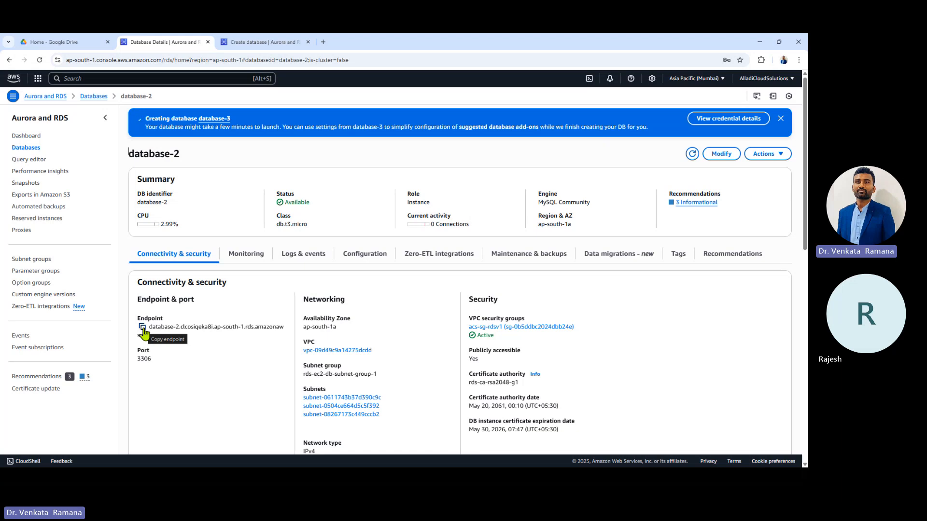
{"action": "left_click", "coordinate": [142, 328]}
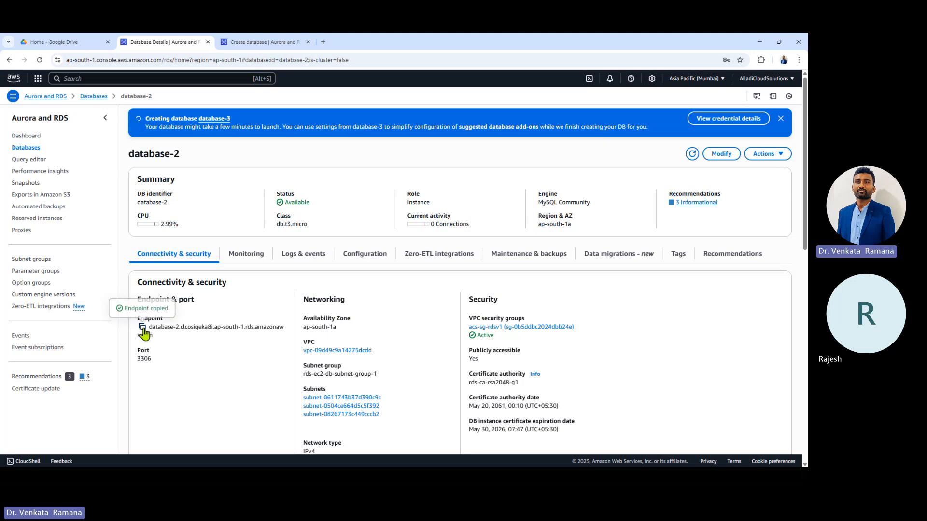
{"action": "double_click", "coordinate": [144, 358]}
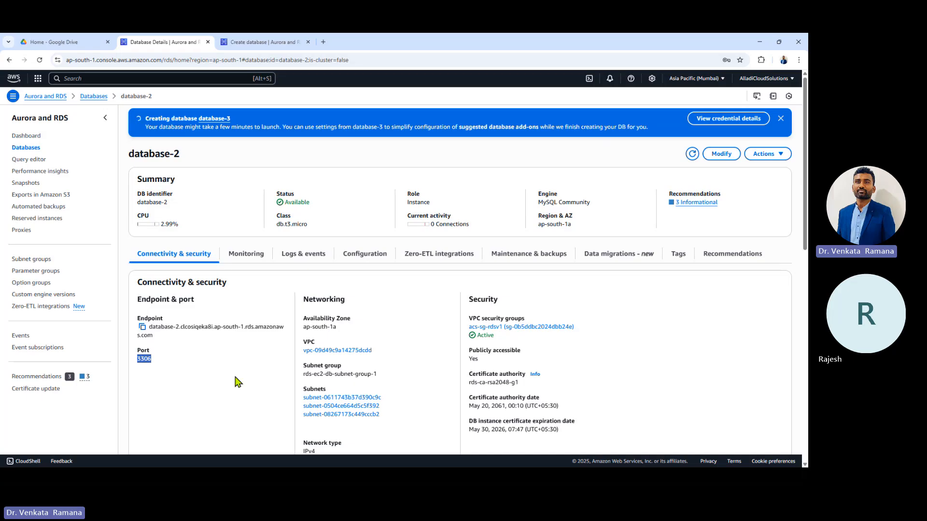
Step: Open database-2's security group acs-sg-rdsv1 in a new browser tab
{"action": "right_click", "coordinate": [553, 333]}
{"action": "left_click", "coordinate": [568, 343]}
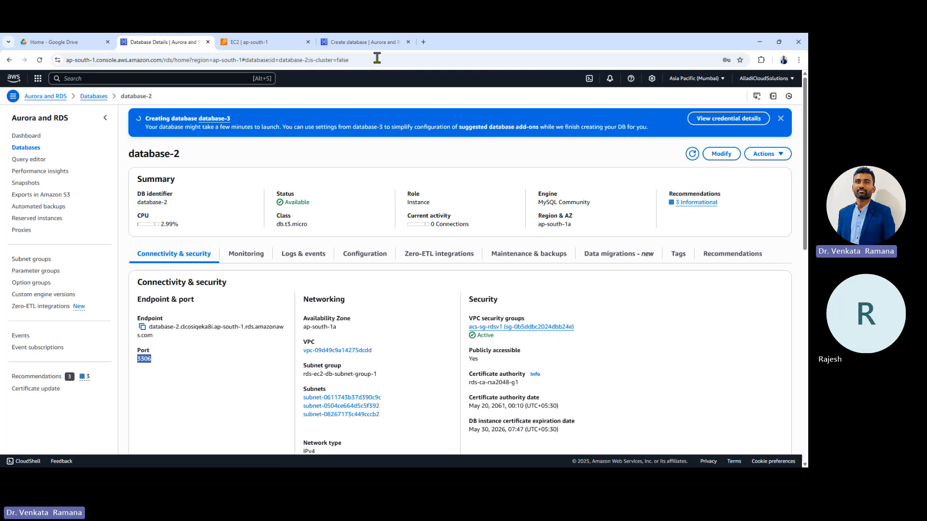
{"action": "left_click", "coordinate": [260, 42]}
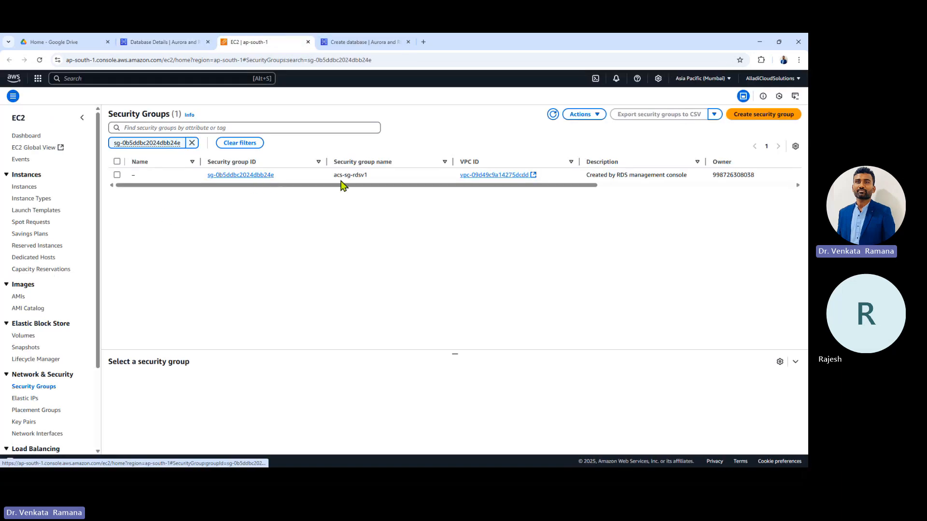
Step: Open acs-sg-rdsv1's detail page and start editing its inbound rules
{"action": "left_click_drag", "start_coordinate": [327, 175], "coordinate": [386, 179]}
{"action": "left_click", "coordinate": [232, 176]}
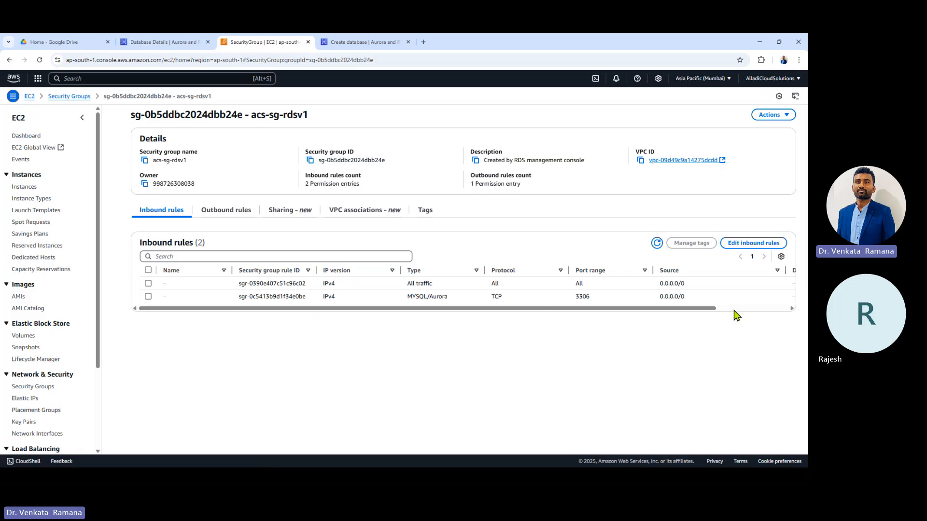
{"action": "left_click", "coordinate": [745, 244]}
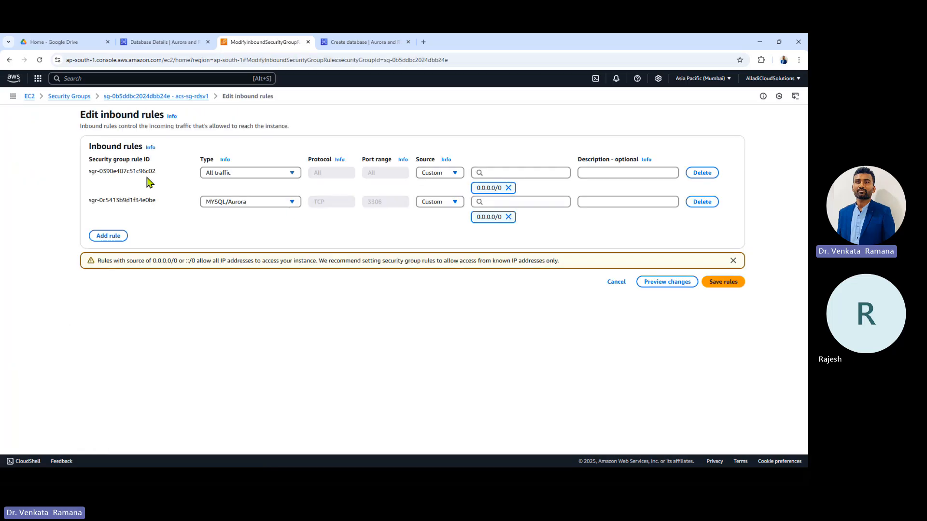
Step: Review the inbound rules: the all-traffic rule and the MySQL/Aurora rule on TCP port 3306
{"action": "left_click_drag", "start_coordinate": [88, 172], "coordinate": [717, 183]}
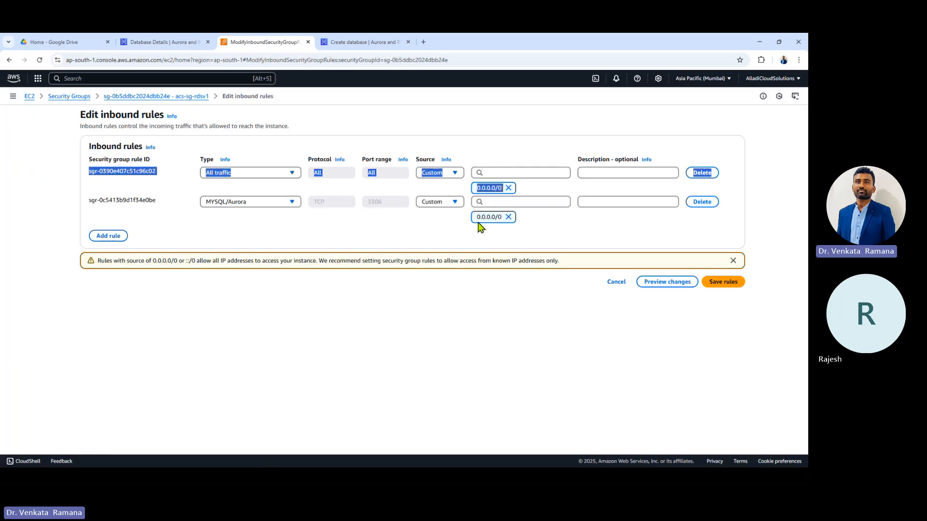
{"action": "left_click", "coordinate": [241, 222]}
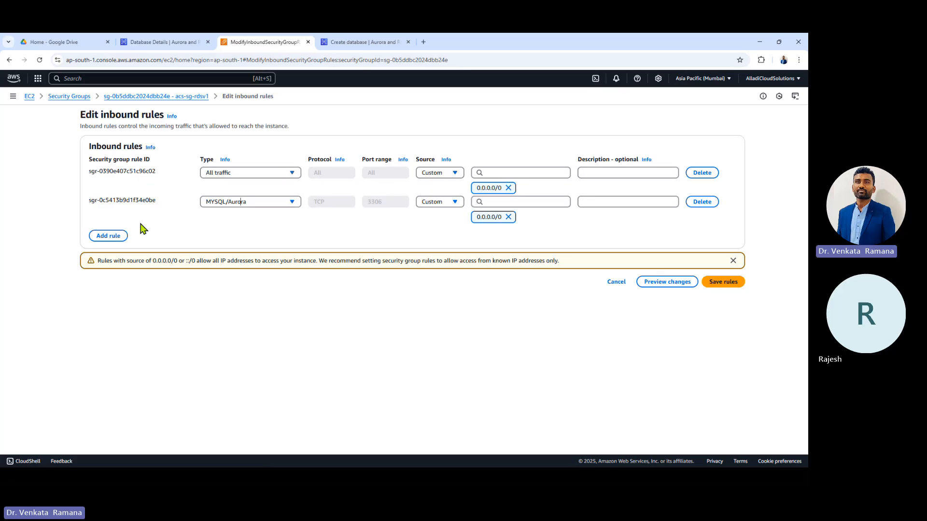
{"action": "left_click", "coordinate": [235, 204]}
{"action": "left_click", "coordinate": [237, 205]}
{"action": "double_click", "coordinate": [327, 202]}
{"action": "left_click", "coordinate": [346, 219]}
{"action": "double_click", "coordinate": [373, 203]}
{"action": "left_click", "coordinate": [391, 206]}
Step: Try 10.0.0.0/16 as the MySQL/Aurora rule's custom source in place of 0.0.0.0/0
{"action": "left_click", "coordinate": [446, 202]}
{"action": "left_click", "coordinate": [445, 216]}
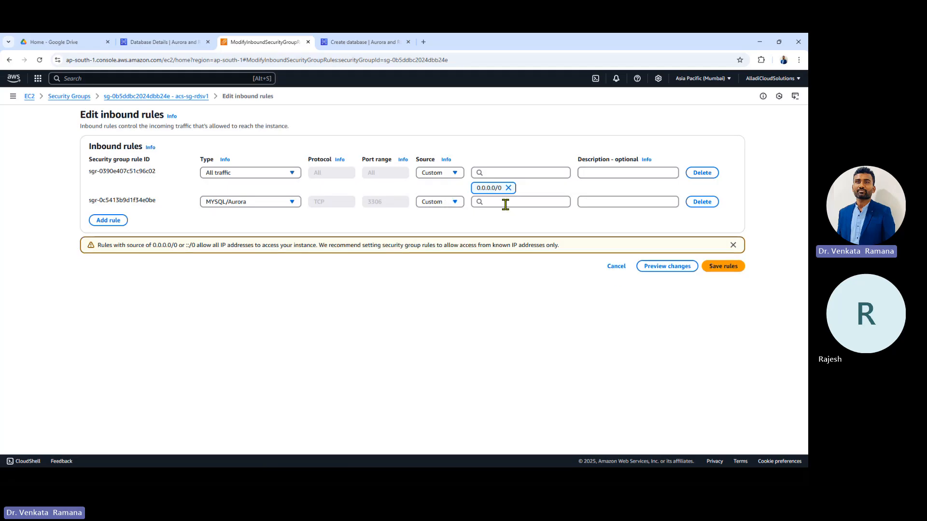
{"action": "left_click", "coordinate": [506, 203]}
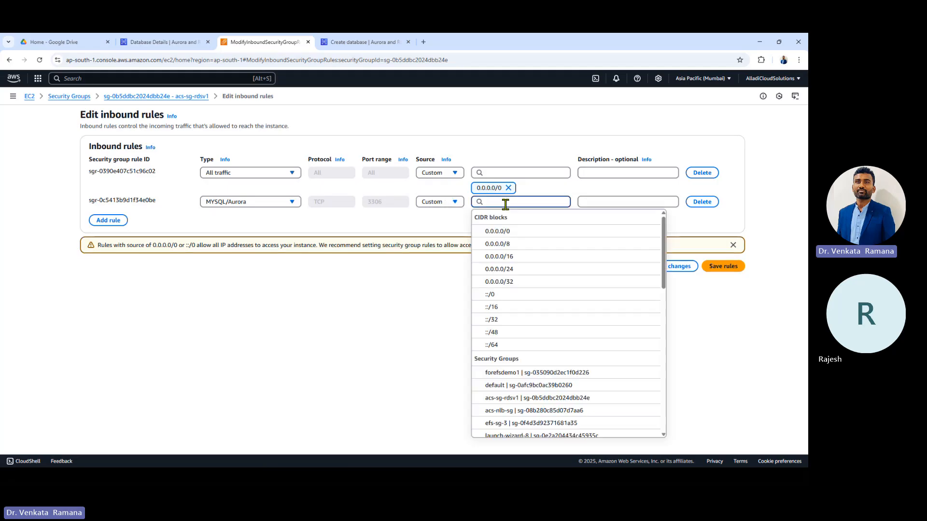
{"action": "type", "text": "10.0"}
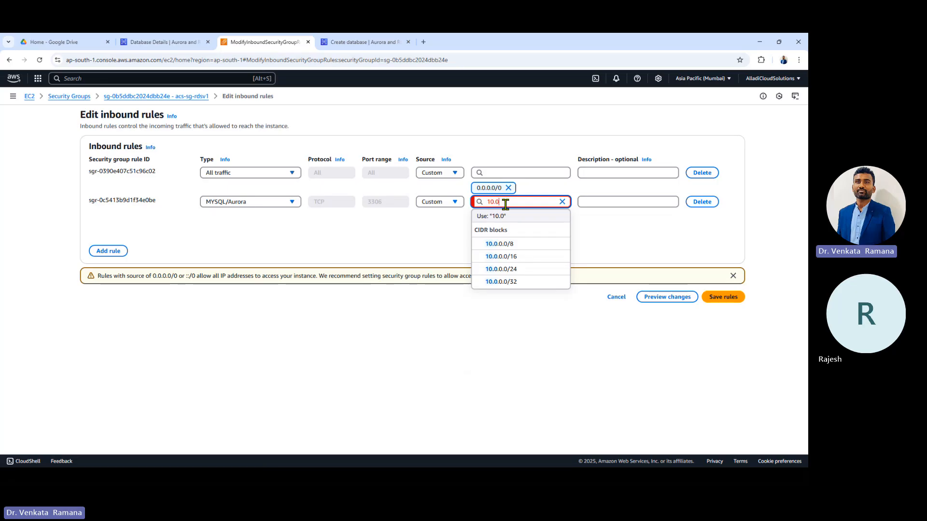
{"action": "type", "text": ".0./16"}
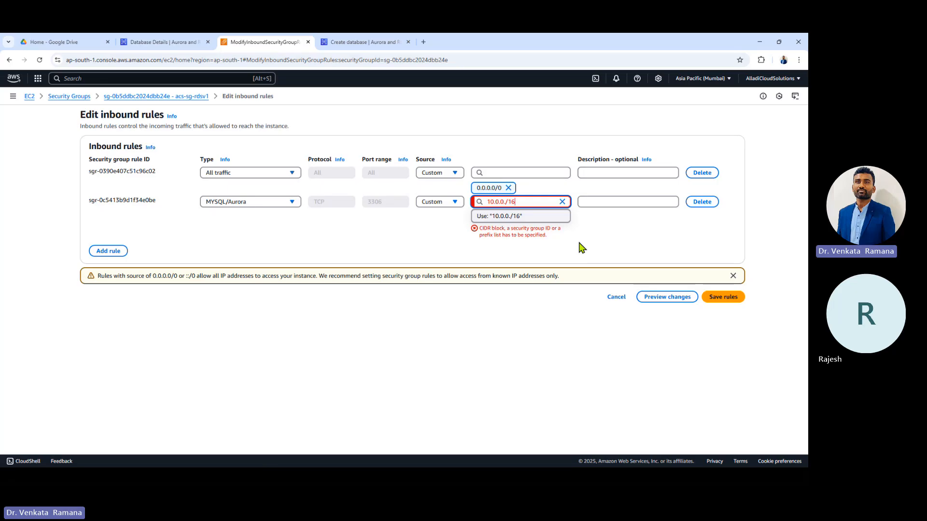
{"action": "key", "text": "Left"}
{"action": "type", "text": "0"}
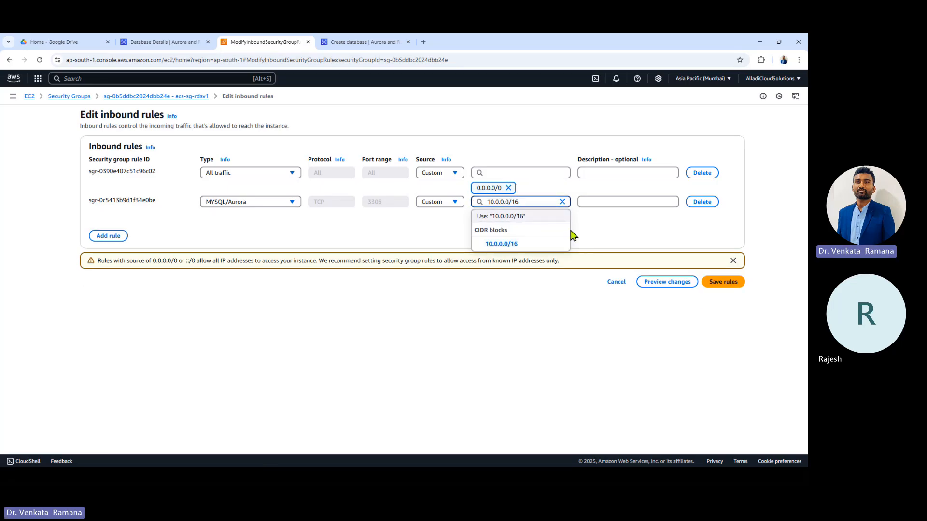
{"action": "left_click_drag", "start_coordinate": [532, 201], "coordinate": [487, 202]}
{"action": "key", "text": "Tab"}
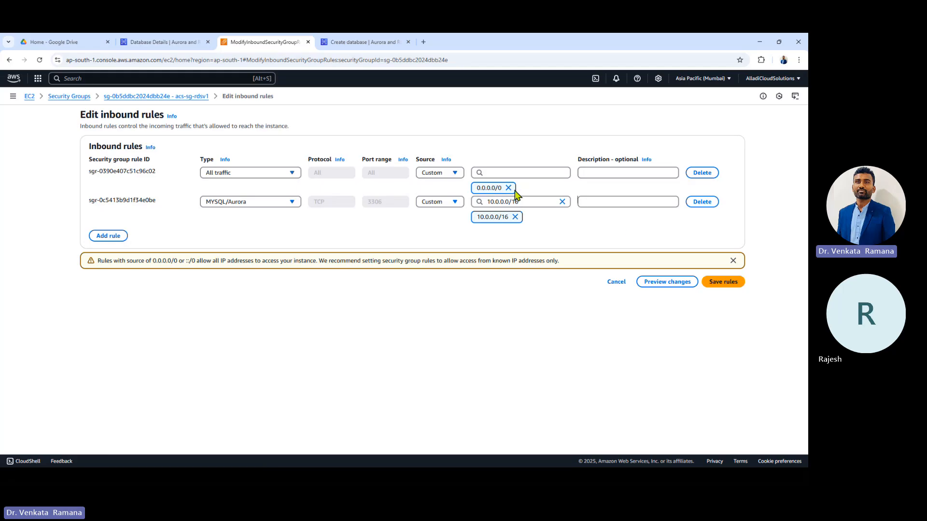
{"action": "left_click_drag", "start_coordinate": [90, 170], "coordinate": [722, 181]}
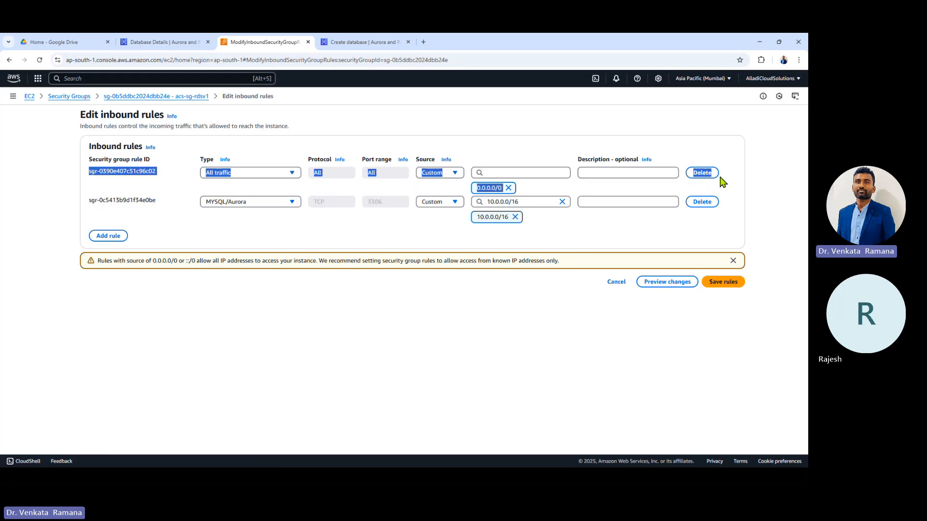
{"action": "left_click", "coordinate": [574, 234]}
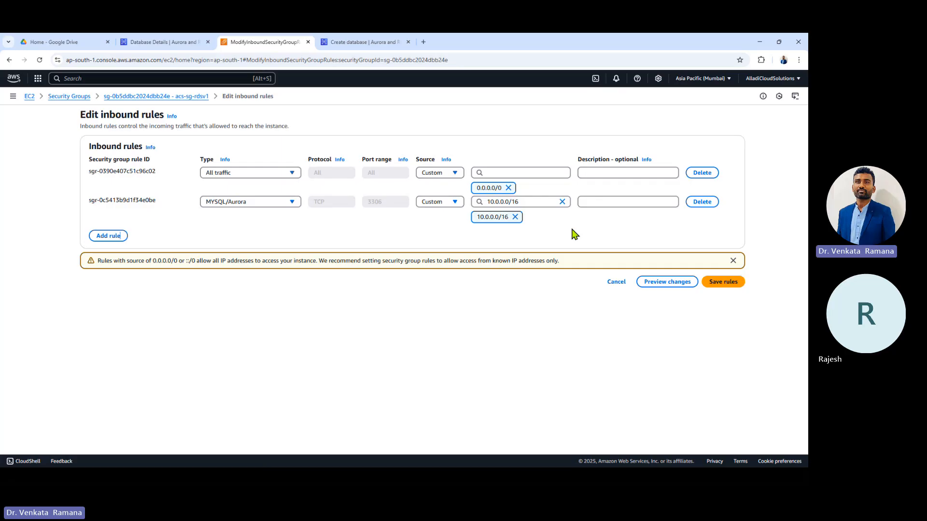
{"action": "left_click", "coordinate": [529, 201]}
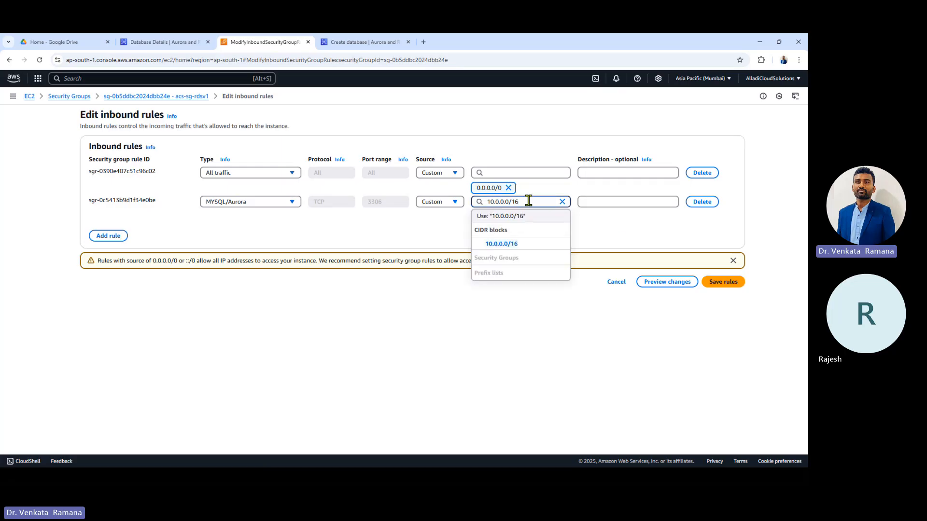
{"action": "key", "text": "Return"}
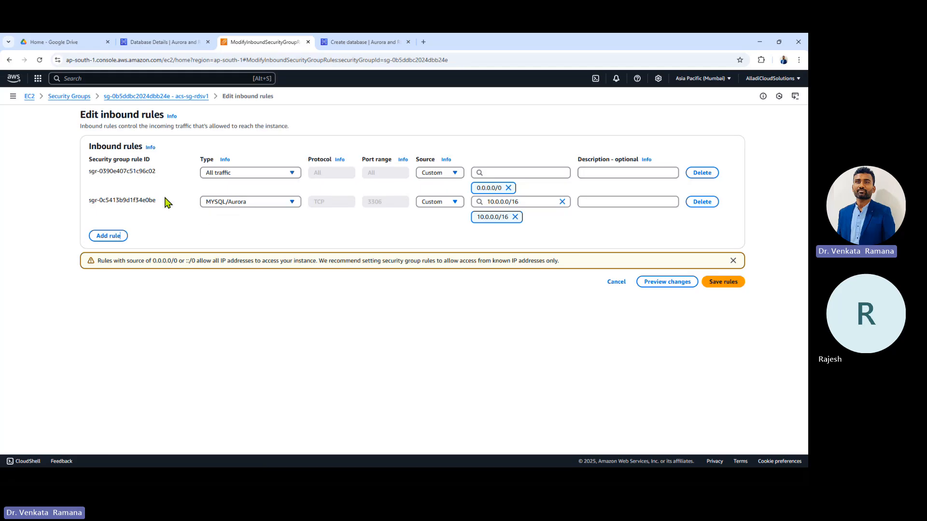
Step: Discard that change, save the rules unchanged at 0.0.0.0/0, and return to the RDS Databases list
{"action": "left_click", "coordinate": [617, 283]}
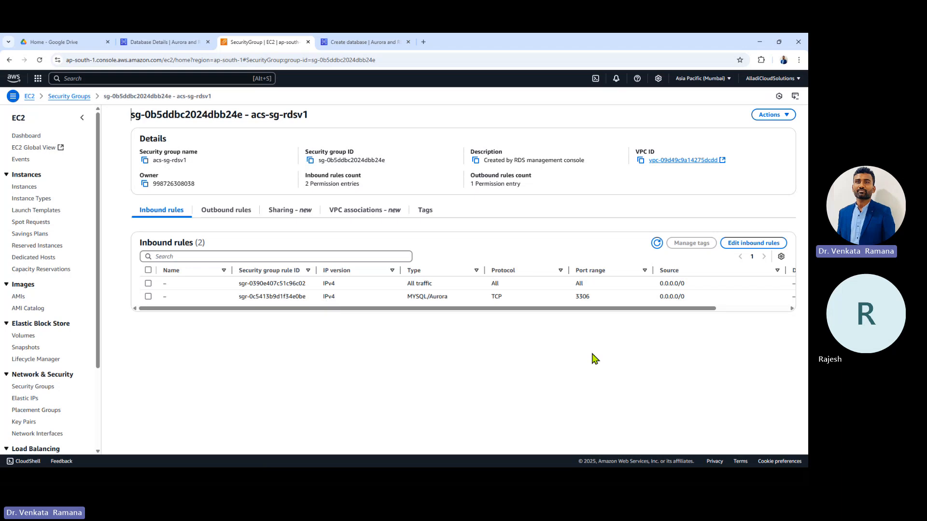
{"action": "left_click", "coordinate": [768, 243]}
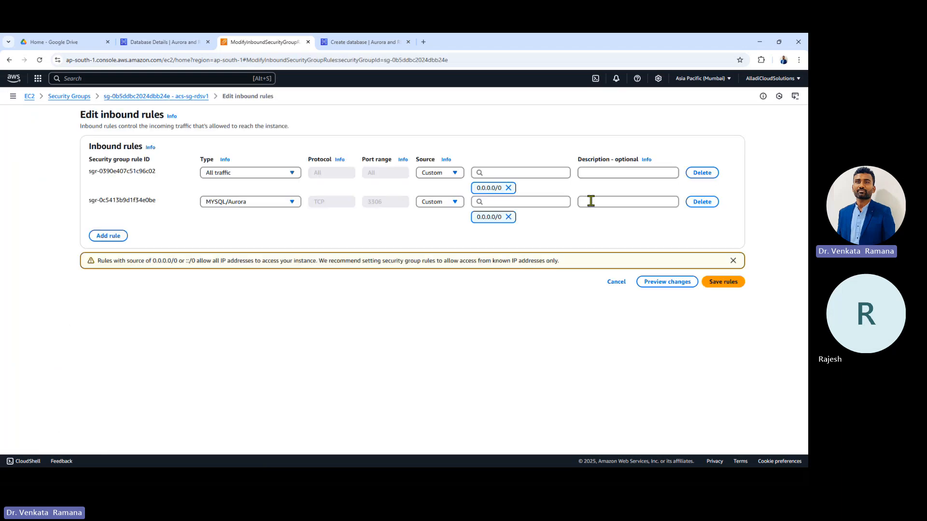
{"action": "left_click", "coordinate": [507, 201]}
{"action": "left_click", "coordinate": [726, 230]}
{"action": "left_click", "coordinate": [725, 283]}
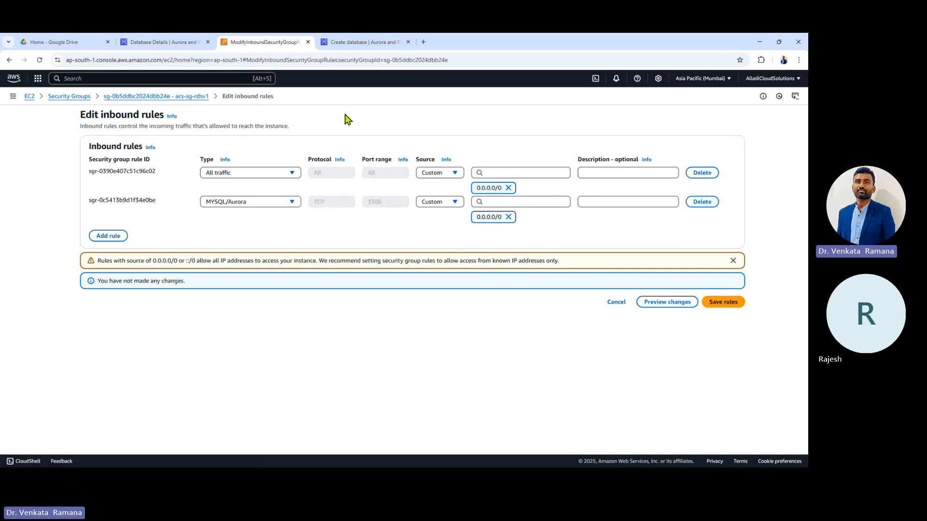
{"action": "left_click", "coordinate": [160, 37]}
{"action": "left_click", "coordinate": [26, 149]}
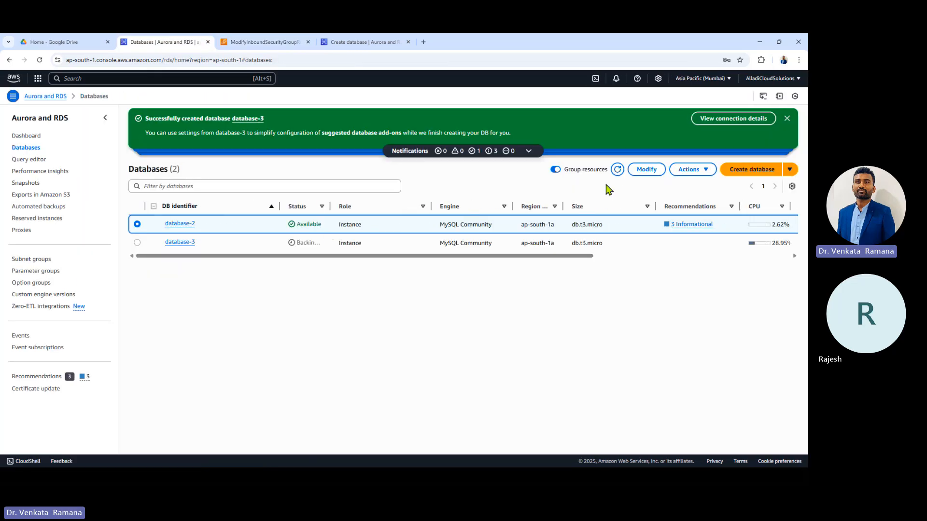
Step: Refresh the list, widen the Status column to show database-3 Backing-up, and search Windows for 'sqle'
{"action": "left_click", "coordinate": [617, 170]}
{"action": "left_click_drag", "start_coordinate": [330, 206], "coordinate": [376, 210]}
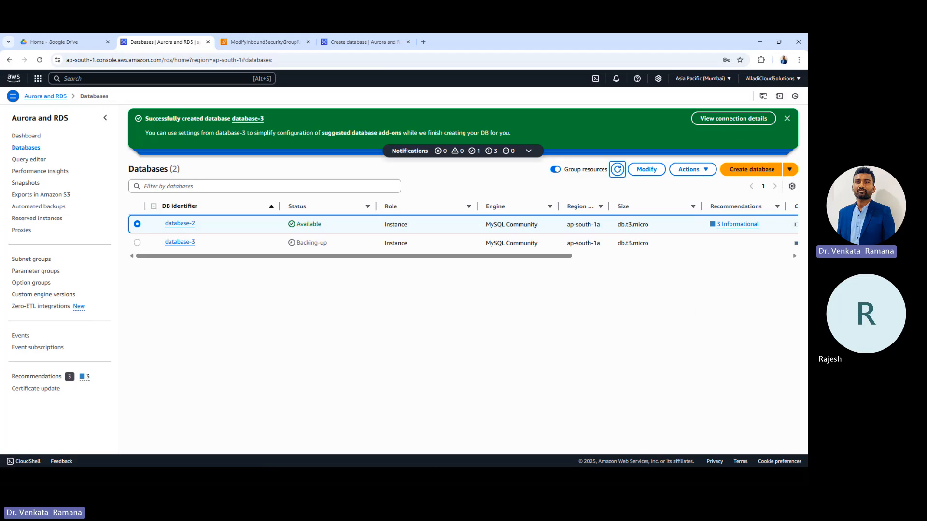
{"action": "mouse_move", "coordinate": [335, 471]}
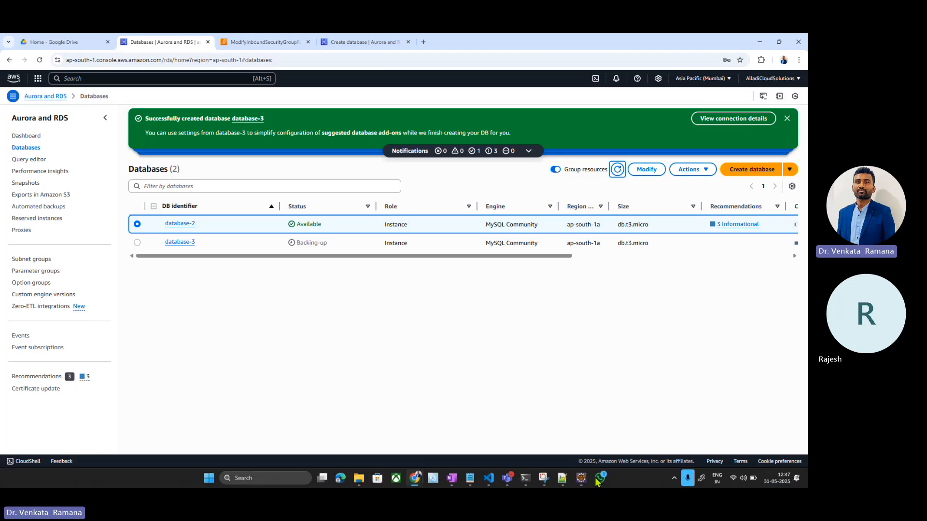
{"action": "left_click", "coordinate": [290, 480]}
{"action": "mouse_move", "coordinate": [357, 475]}
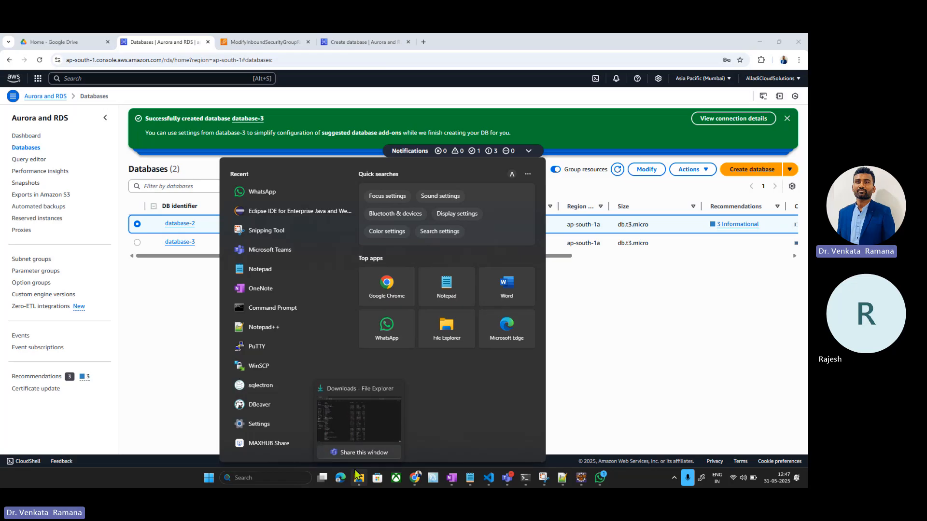
{"action": "type", "text": "sqlectron"}
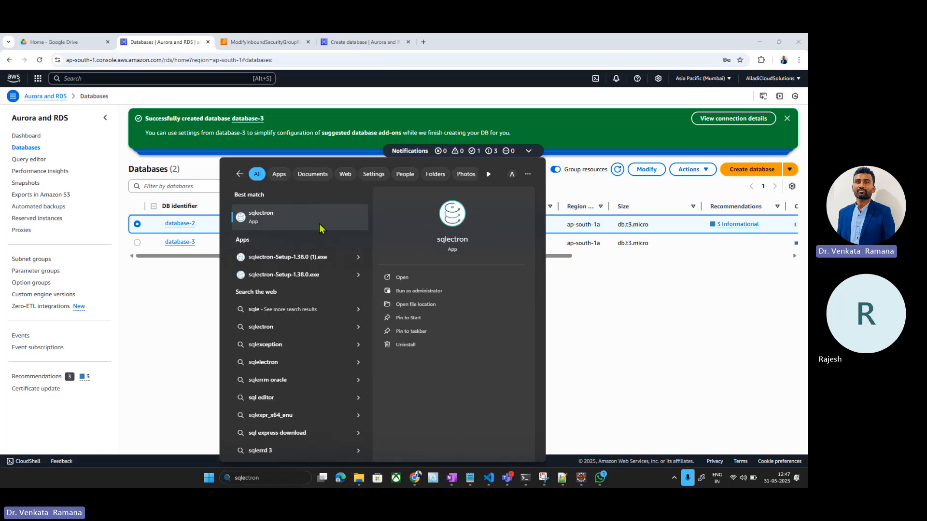
Step: Search for and launch sqlectron after briefly trying dbeaver, then switch back to the RDS page
{"action": "key", "text": "BackSpace"}
{"action": "key", "text": "BackSpace"}
{"action": "key", "text": "BackSpace"}
{"action": "key", "text": "BackSpace"}
{"action": "type", "text": "dbeaver"}
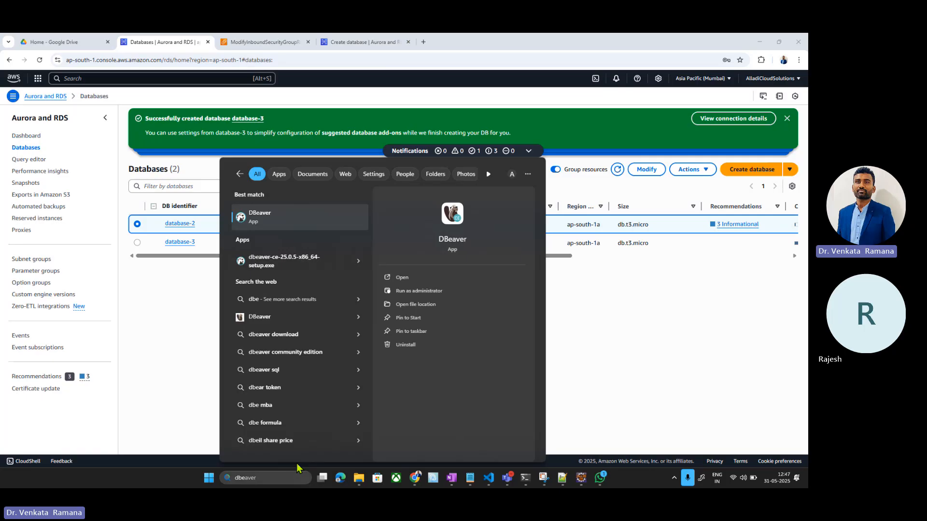
{"action": "left_click", "coordinate": [284, 479]}
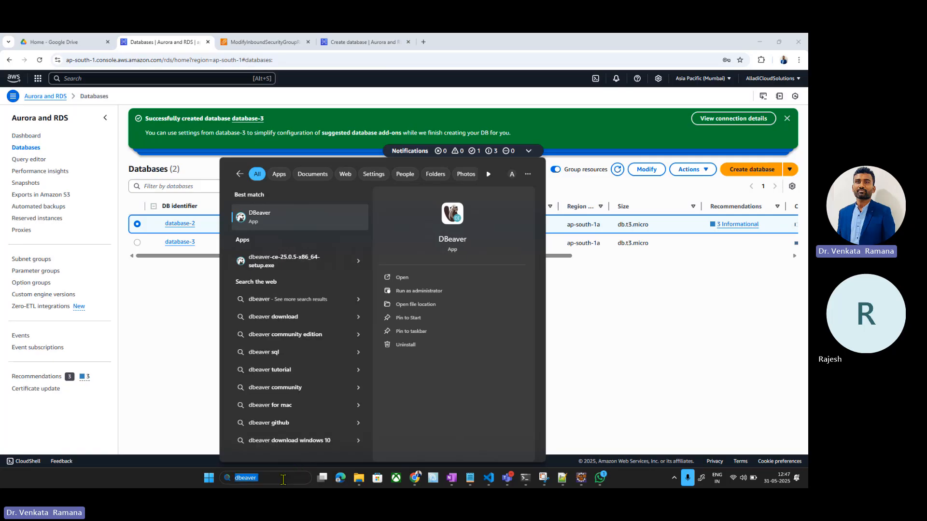
{"action": "type", "text": "sqlectron"}
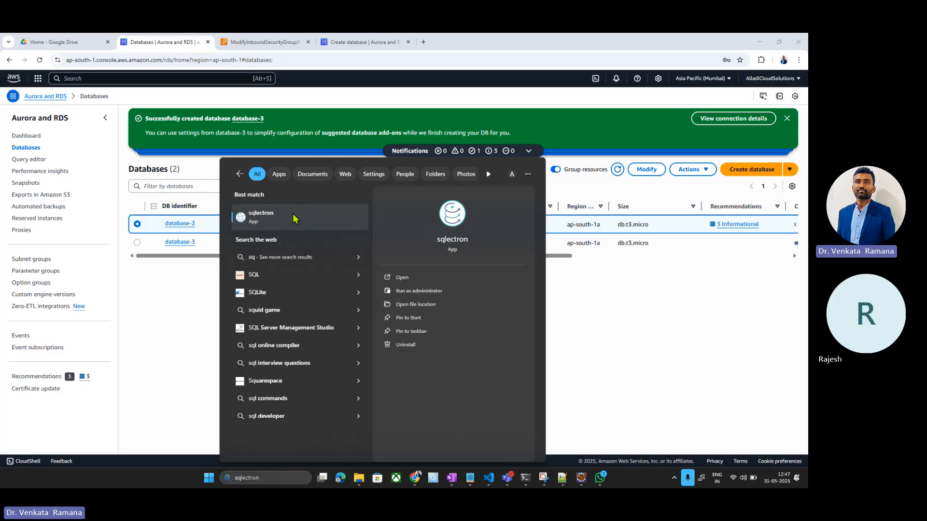
{"action": "left_click", "coordinate": [292, 216]}
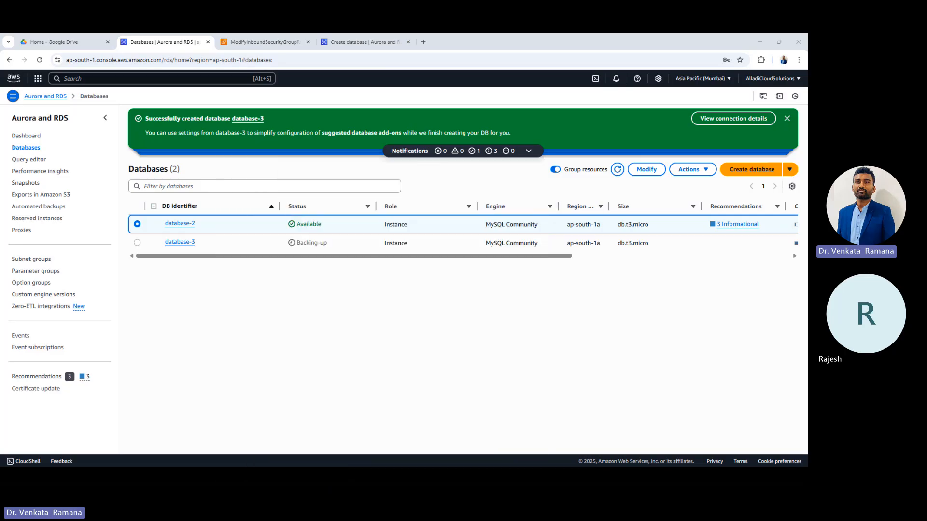
{"action": "key", "text": "alt+Tab"}
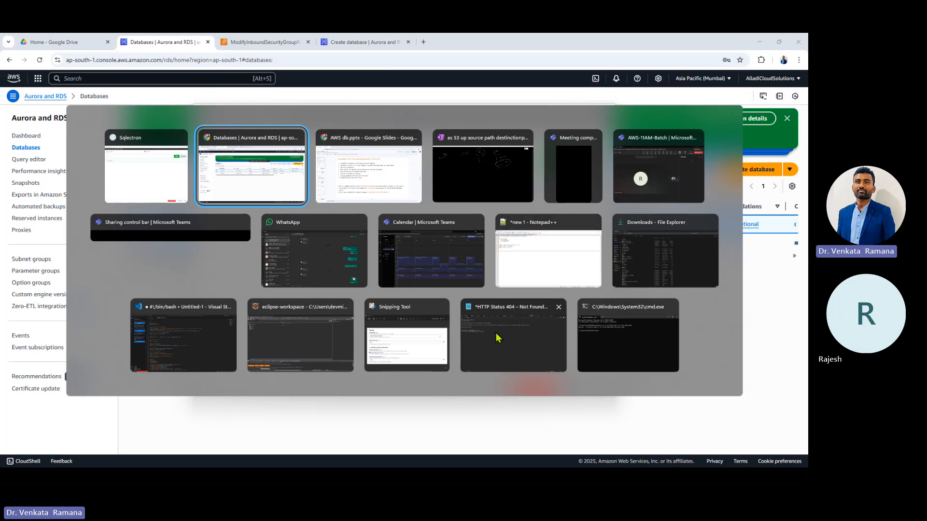
{"action": "key", "text": "alt+Tab"}
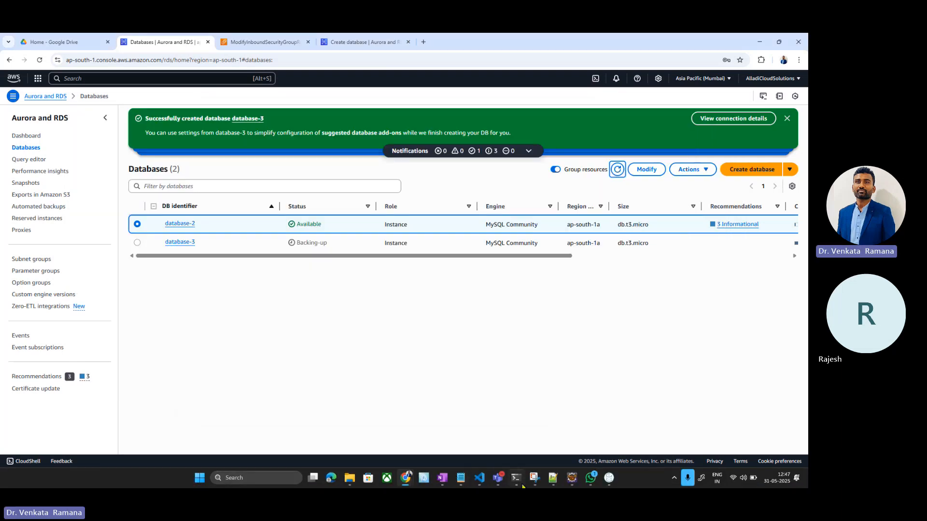
{"action": "left_click", "coordinate": [553, 478]}
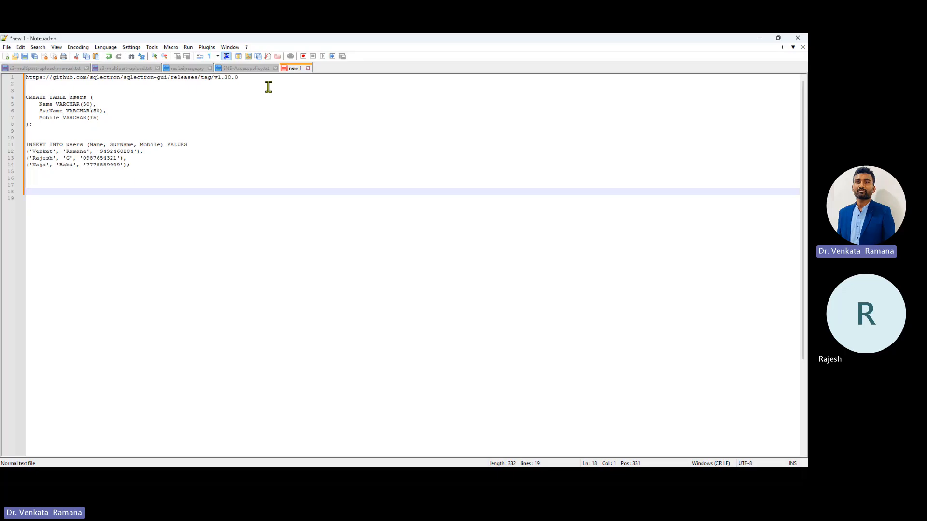
{"action": "left_click_drag", "start_coordinate": [266, 85], "coordinate": [25, 77]}
{"action": "key", "text": "ctrl+c"}
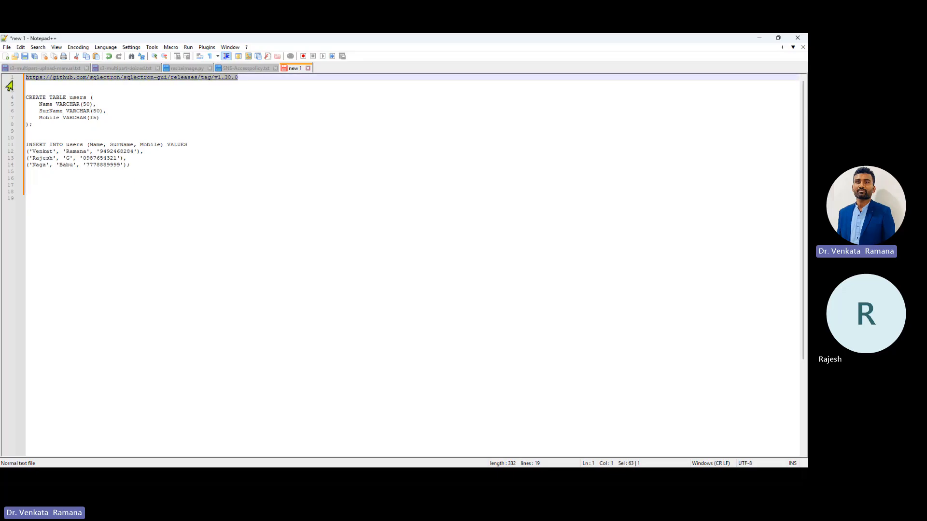
{"action": "key", "text": "alt+Tab"}
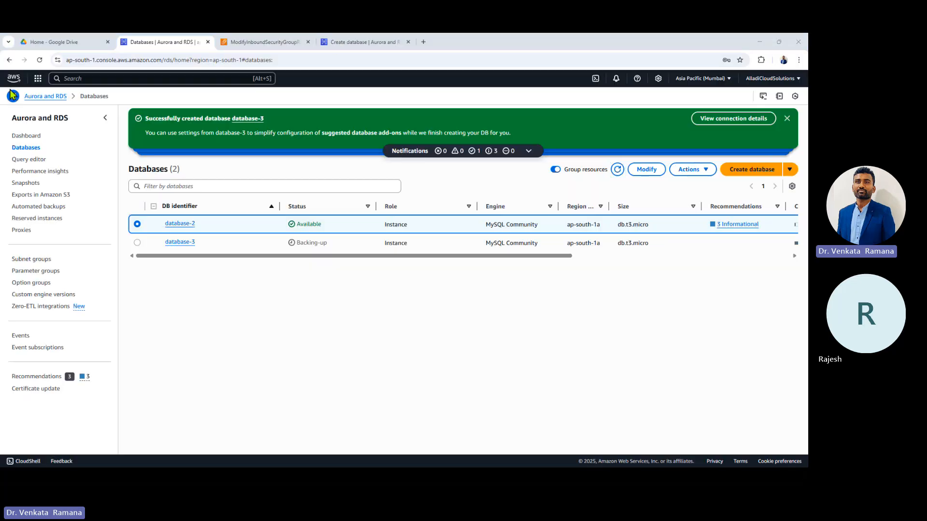
{"action": "left_click", "coordinate": [411, 39]}
Step: Load the sqlectron v1.38.0 release page in a new tab and scroll to sqlectron-Setup-1.38.0.exe
{"action": "left_click", "coordinate": [424, 42]}
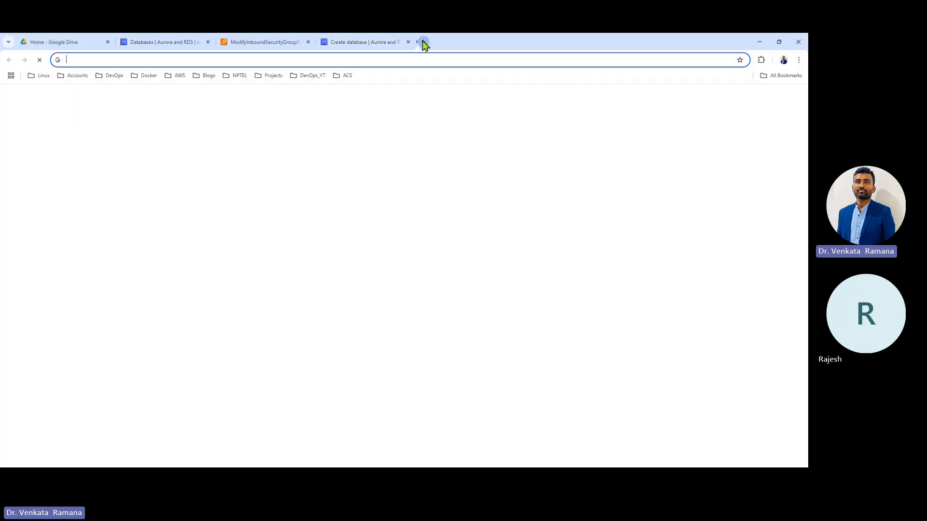
{"action": "key", "text": "ctrl+v"}
{"action": "key", "text": "Return"}
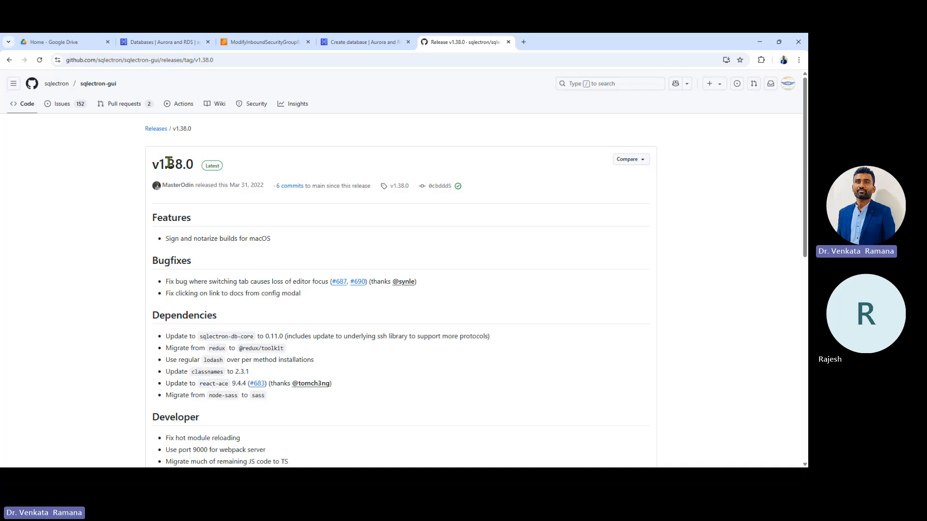
{"action": "scroll", "coordinate": [244, 165], "scroll_direction": "down", "scroll_amount": 10}
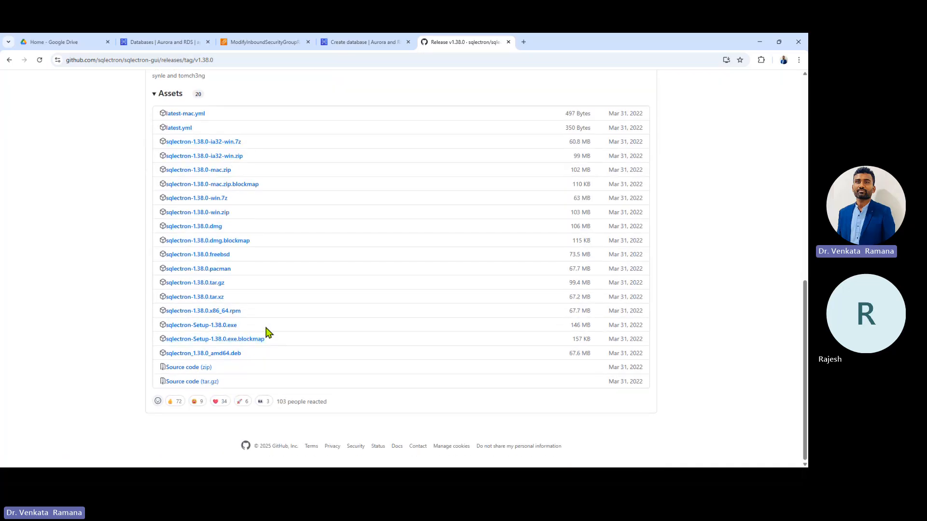
{"action": "left_click_drag", "start_coordinate": [264, 328], "coordinate": [124, 322]}
{"action": "left_click", "coordinate": [63, 331]}
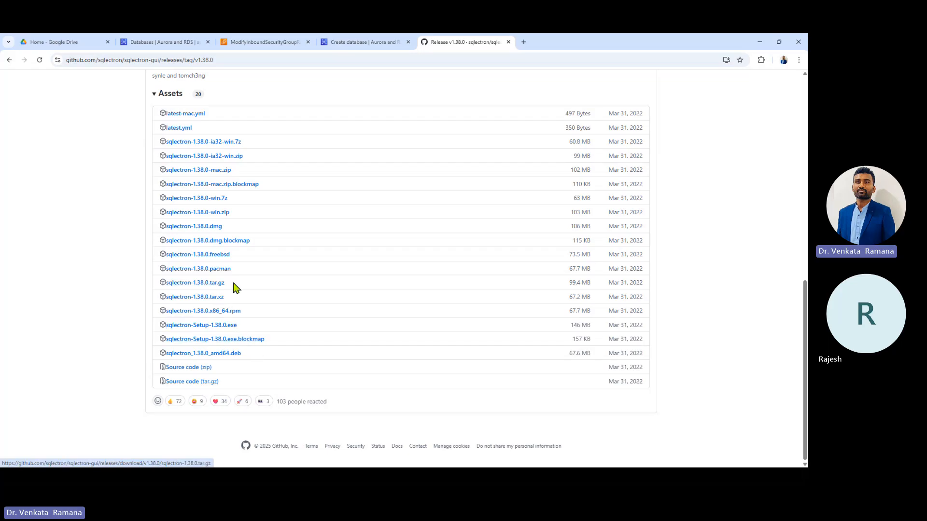
Step: Point out the .tar.gz and .dmg assets, then start and cancel the Setup .exe download
{"action": "left_click_drag", "start_coordinate": [238, 290], "coordinate": [144, 288]}
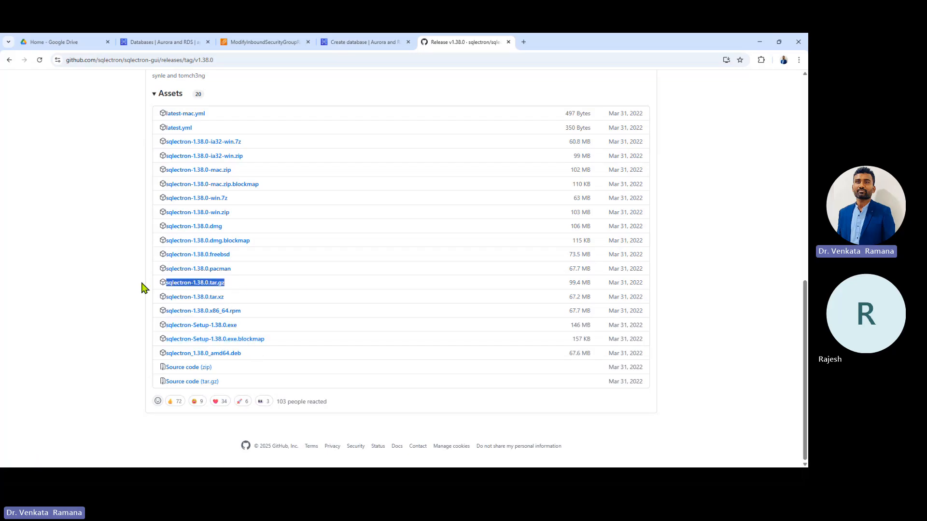
{"action": "left_click_drag", "start_coordinate": [252, 232], "coordinate": [164, 230]}
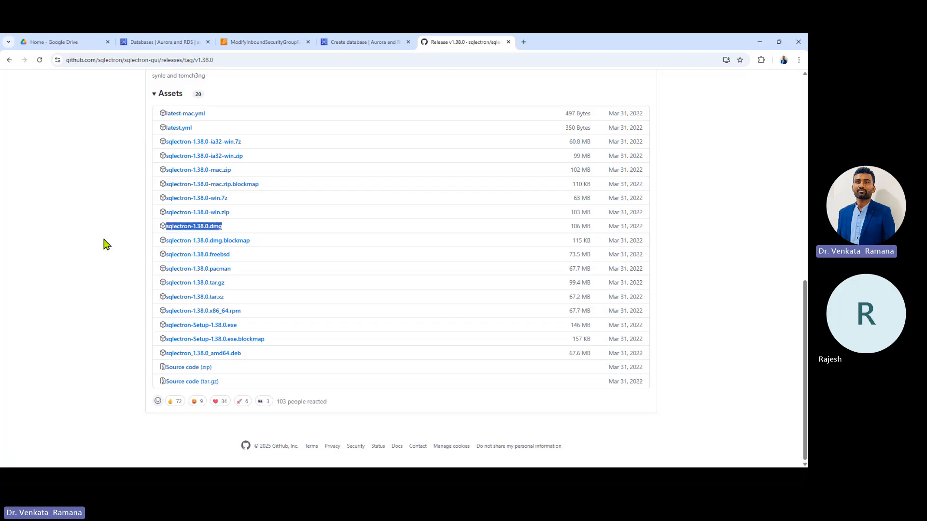
{"action": "left_click", "coordinate": [93, 280]}
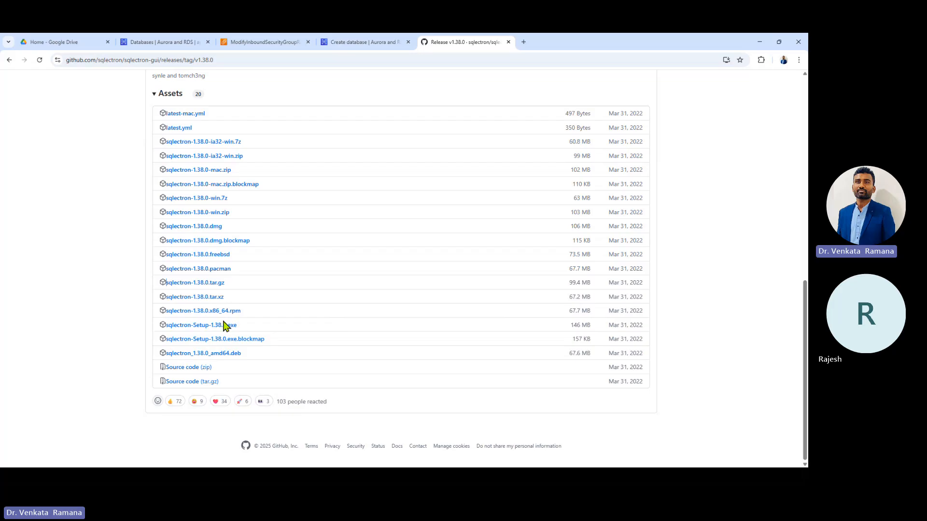
{"action": "left_click", "coordinate": [226, 331]}
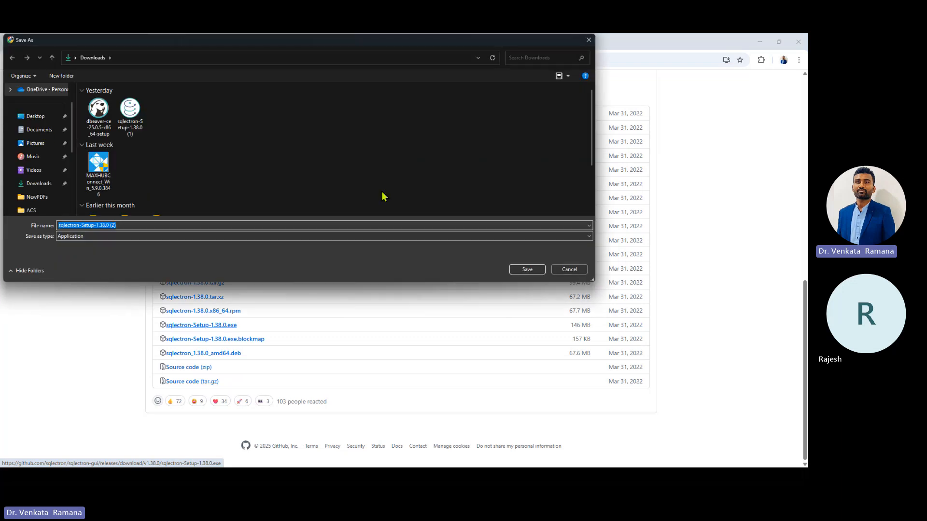
{"action": "left_click", "coordinate": [578, 272]}
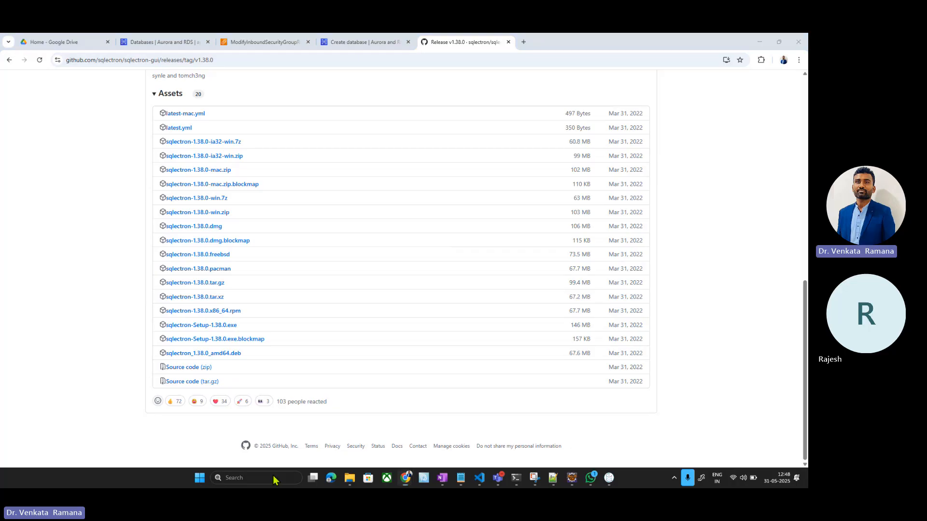
Step: Launch Sqlectron from Windows search and maximize its window
{"action": "left_click", "coordinate": [274, 478]}
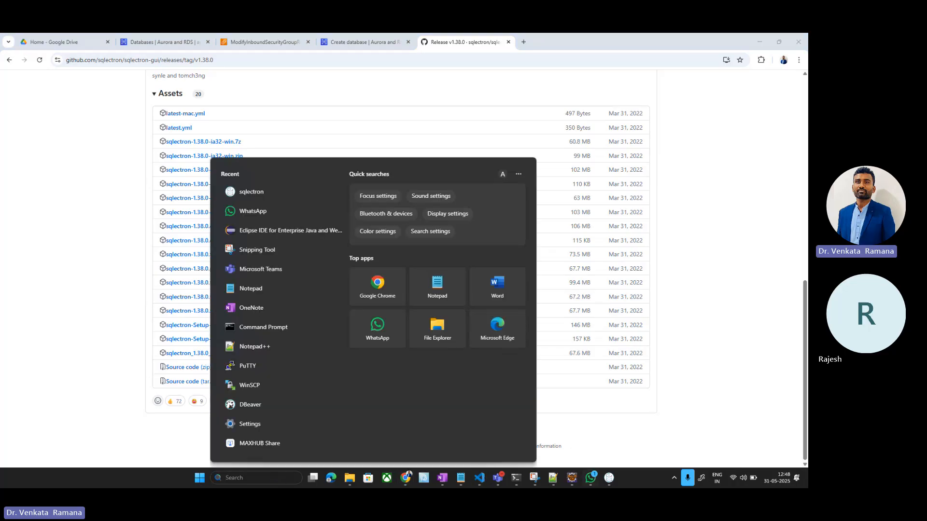
{"action": "left_click", "coordinate": [608, 478]}
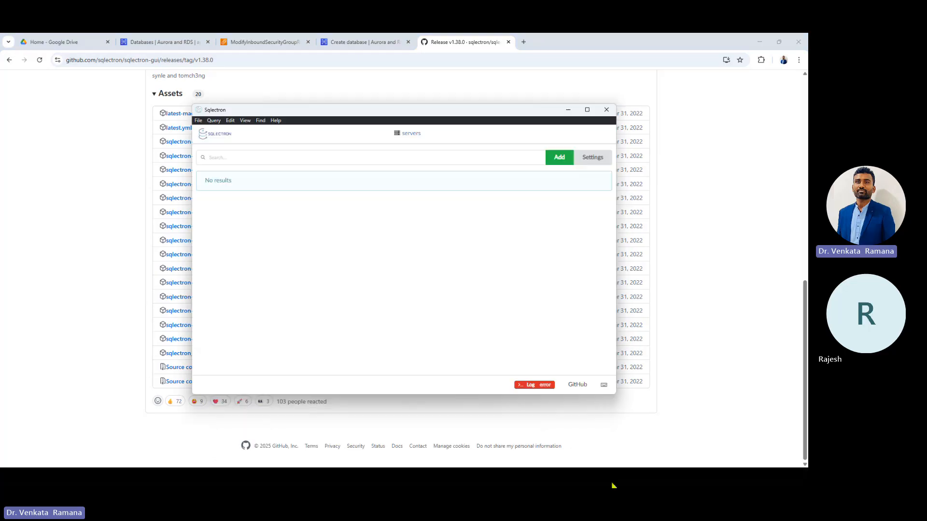
{"action": "left_click", "coordinate": [588, 110]}
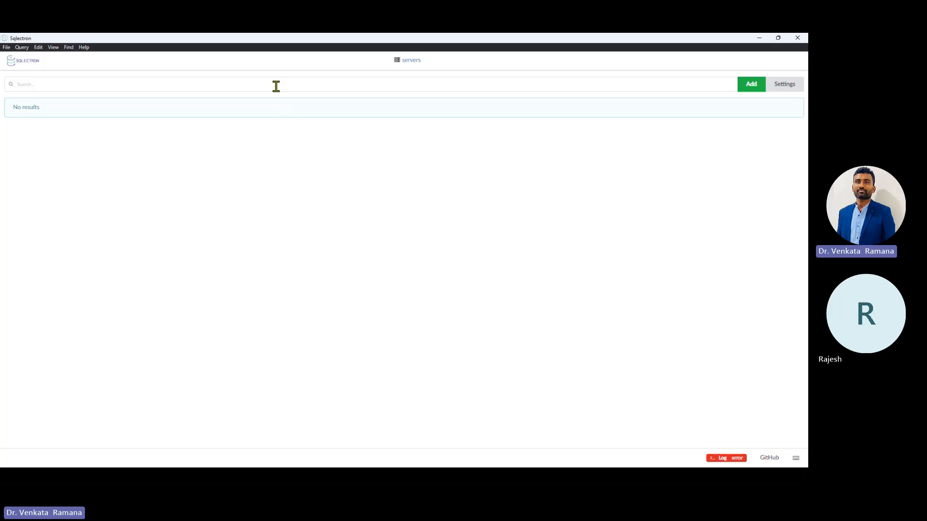
Step: Add a new server named DemoDB with MySQL as the database type
{"action": "left_click", "coordinate": [754, 89]}
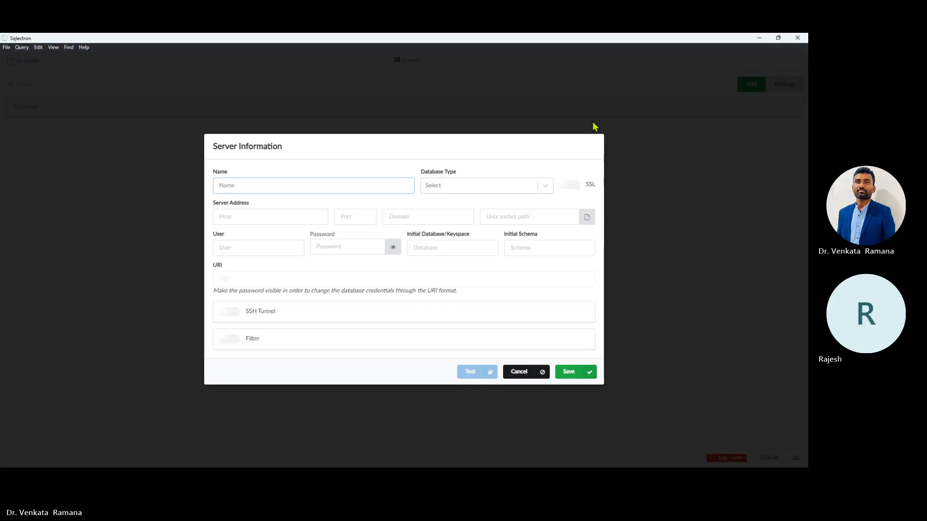
{"action": "type", "text": "DemoDB"}
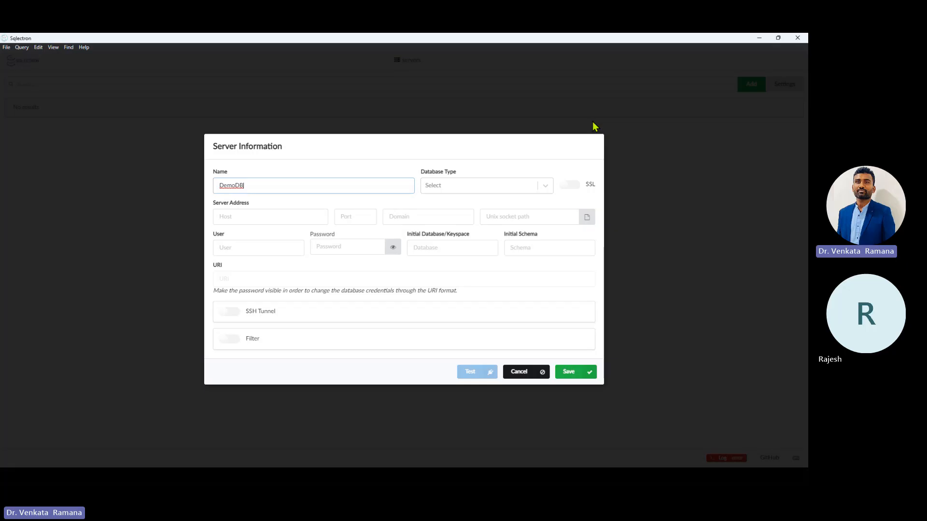
{"action": "left_click", "coordinate": [461, 188]}
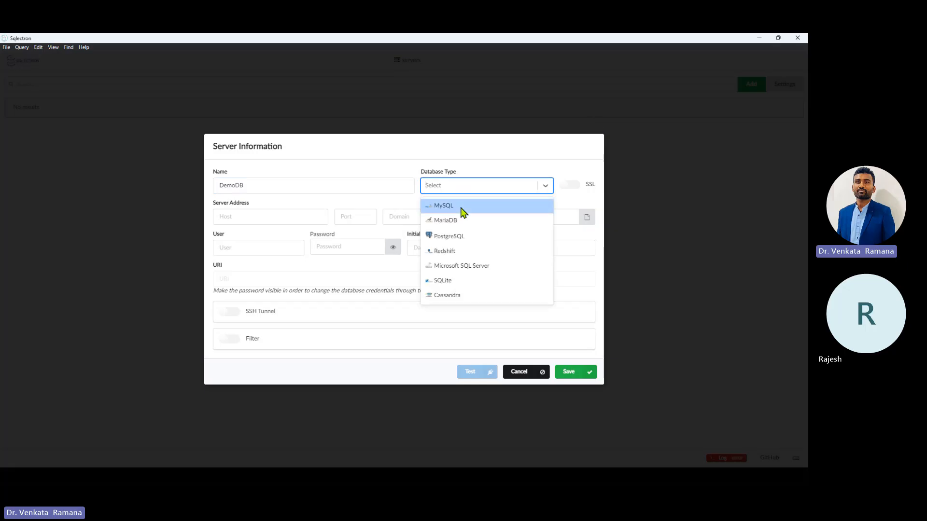
{"action": "left_click", "coordinate": [462, 211]}
Step: Switch to Chrome, close the sqlectron Release v1.38.0 tab, and go to the RDS Databases tab
{"action": "key", "text": "alt+Tab"}
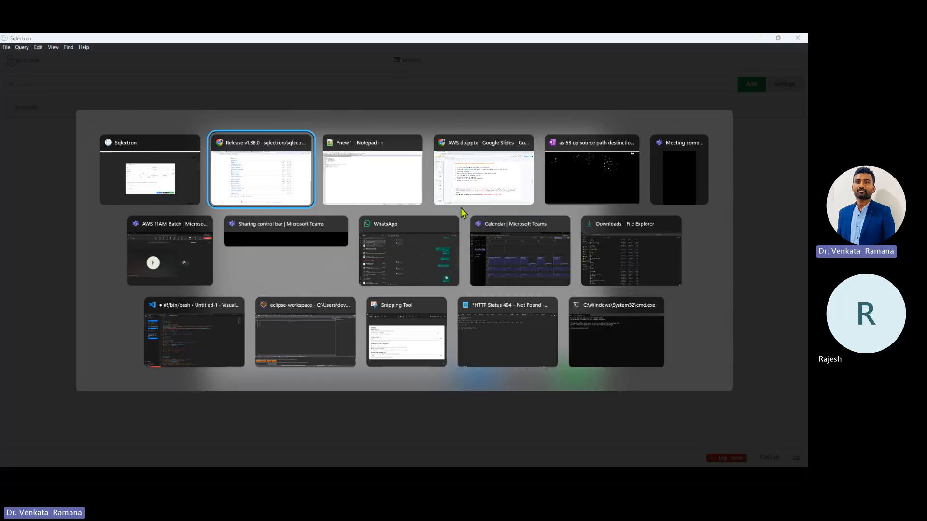
{"action": "key", "text": "alt+Tab"}
{"action": "key", "text": "alt+Tab"}
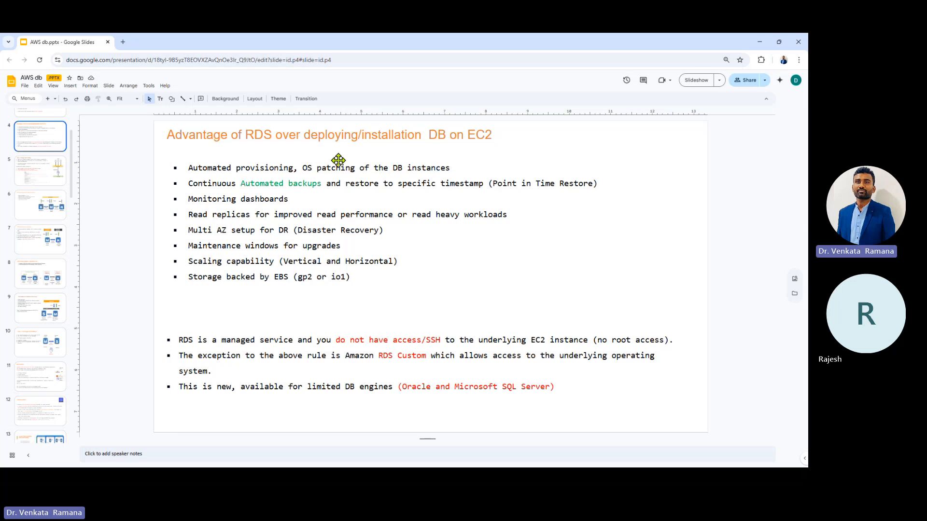
{"action": "key", "text": "alt+Tab"}
{"action": "key", "text": "alt+Tab"}
{"action": "key", "text": "alt+Tab"}
{"action": "key", "text": "alt+Tab"}
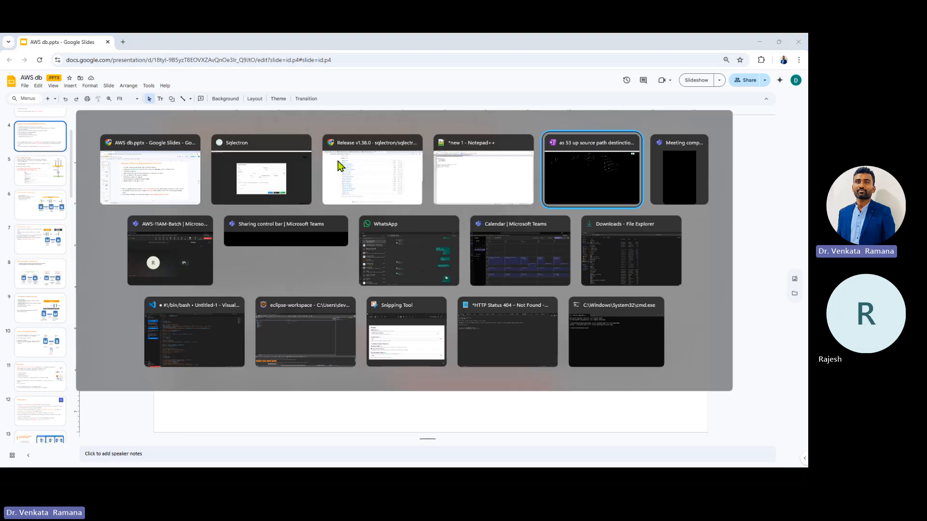
{"action": "left_click", "coordinate": [146, 174]}
{"action": "key", "text": "alt+Tab"}
{"action": "key", "text": "alt+Tab"}
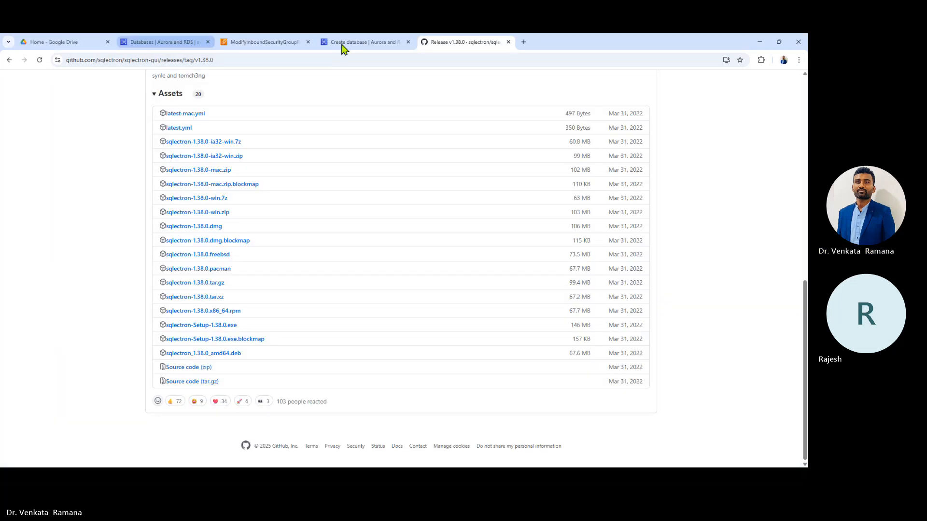
{"action": "left_click", "coordinate": [508, 42]}
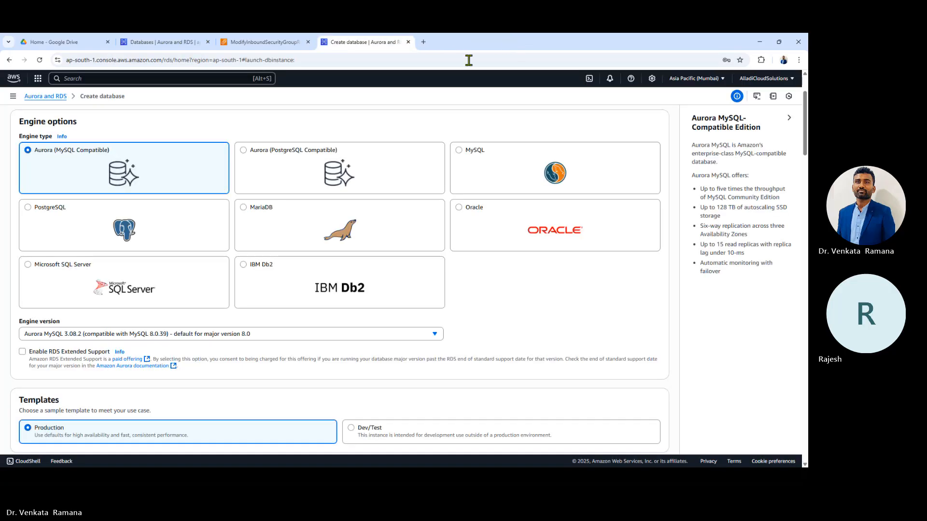
{"action": "left_click", "coordinate": [287, 42]}
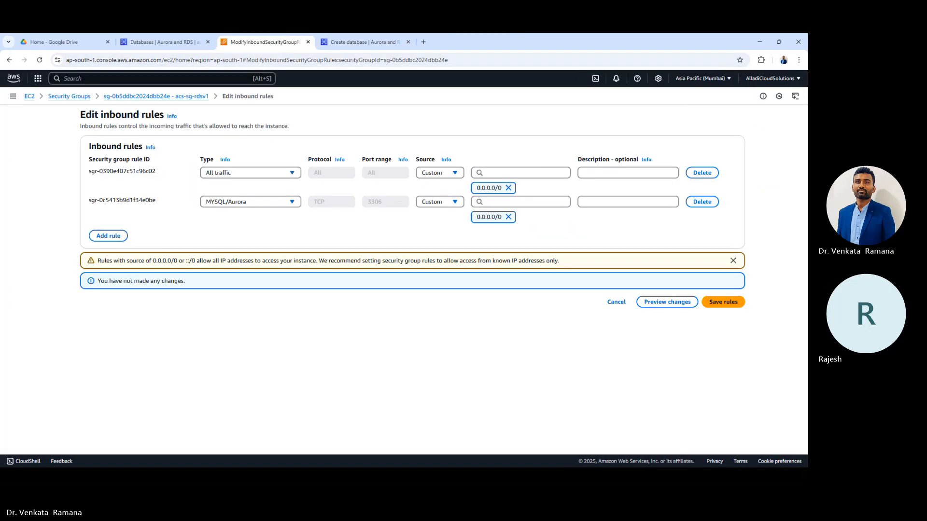
{"action": "left_click", "coordinate": [166, 41]}
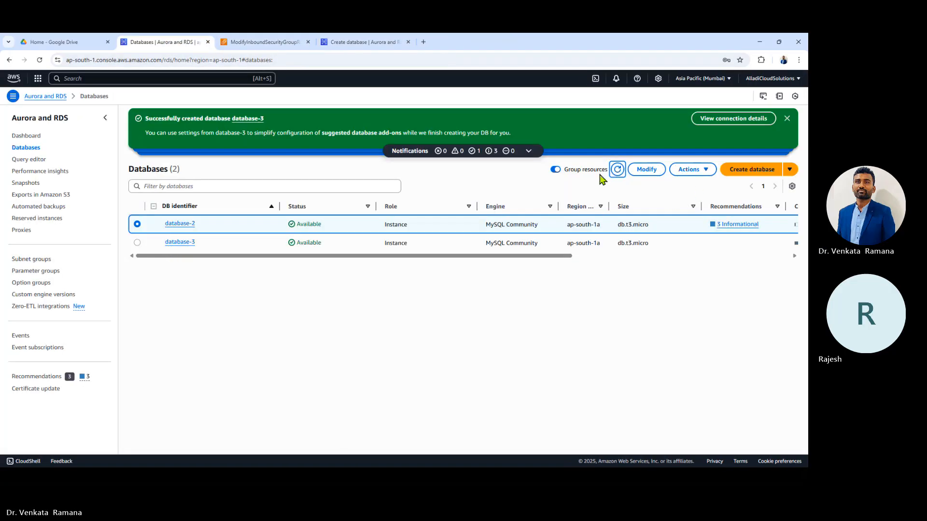
Step: Refresh the list and open database-3's details, highlighting its port 3306
{"action": "left_click", "coordinate": [618, 173]}
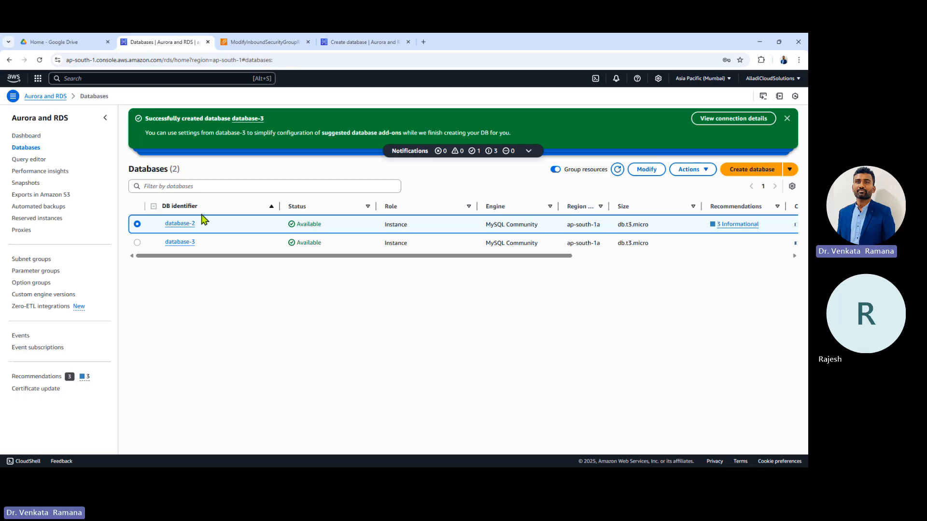
{"action": "left_click", "coordinate": [189, 242]}
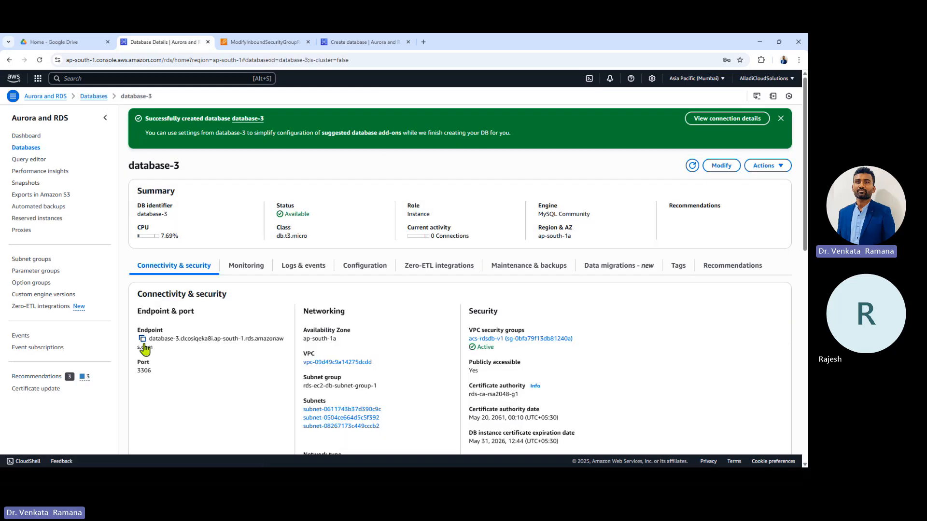
{"action": "left_click_drag", "start_coordinate": [157, 376], "coordinate": [136, 374]}
{"action": "left_click", "coordinate": [169, 355]}
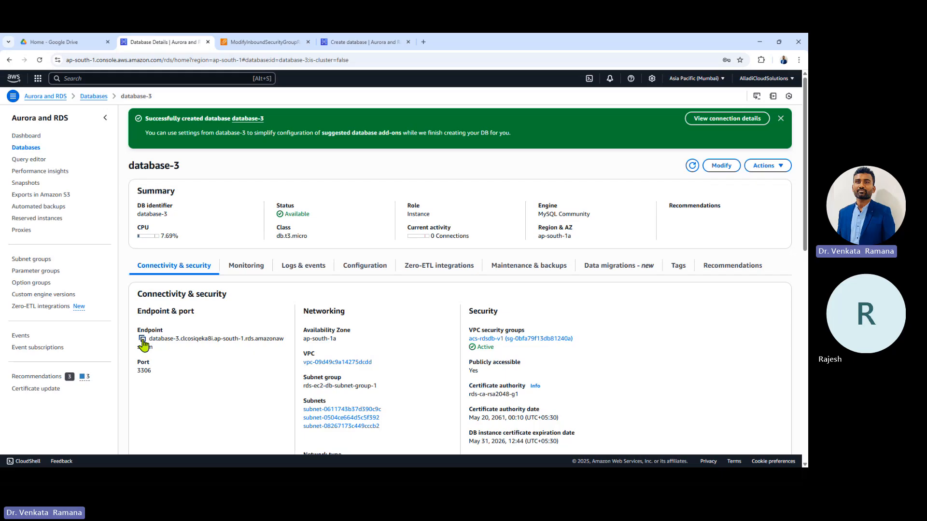
Step: Copy the database-3 endpoint and paste it into DemoDB's host field in Sqlectron
{"action": "left_click", "coordinate": [143, 340]}
{"action": "key", "text": "alt+Tab"}
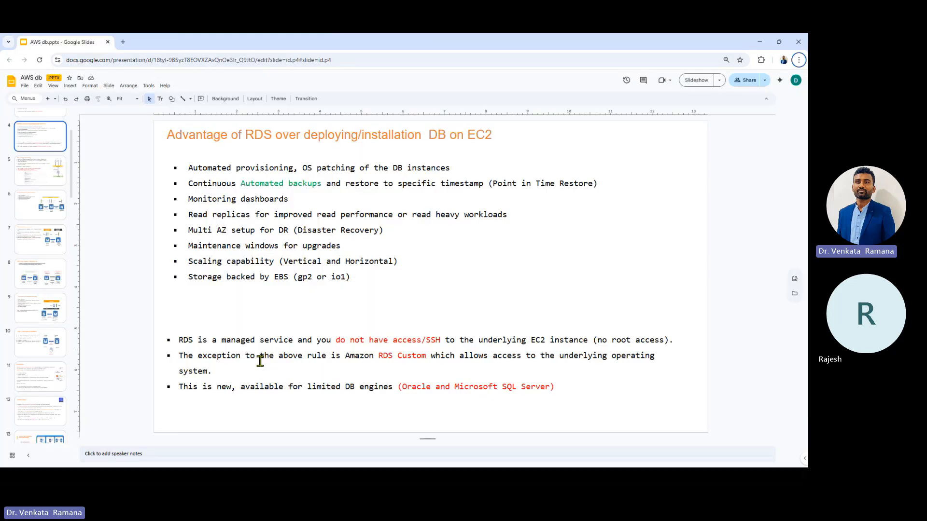
{"action": "key", "text": "alt+Tab"}
{"action": "key", "text": "alt+Tab"}
{"action": "left_click", "coordinate": [264, 213]}
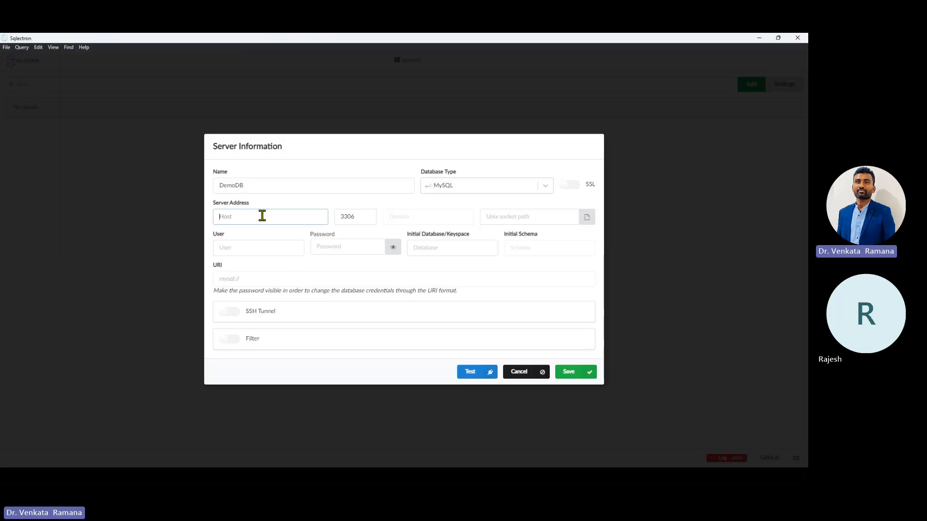
{"action": "key", "text": "ctrl+v"}
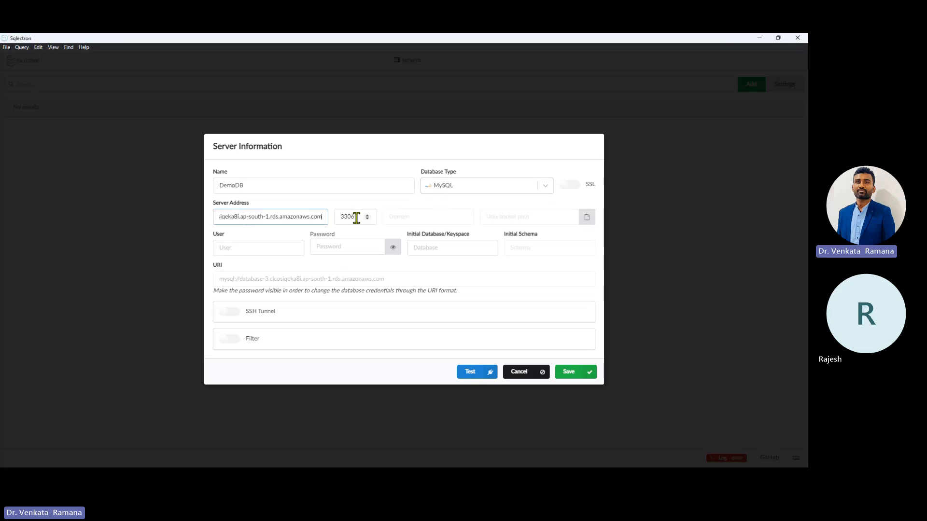
Step: Enter user admin and the account password, then test; it fails with ETIMEDOUT
{"action": "left_click", "coordinate": [284, 247]}
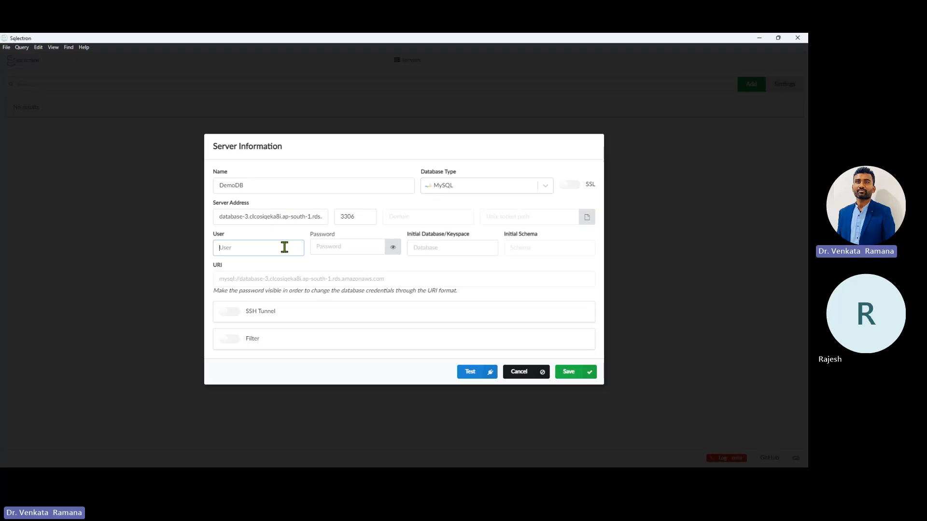
{"action": "type", "text": "admin"}
{"action": "key", "text": "Tab"}
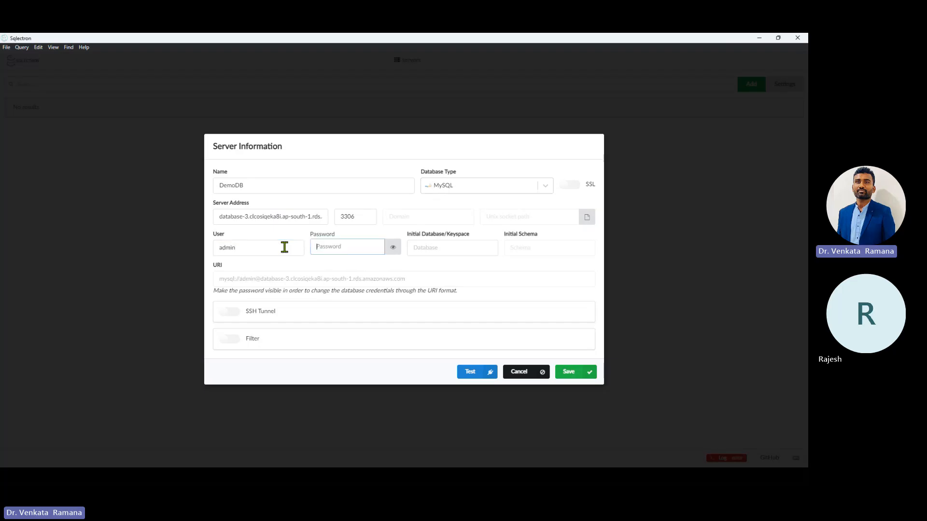
{"action": "type", "text": "********"}
{"action": "left_click", "coordinate": [477, 374]}
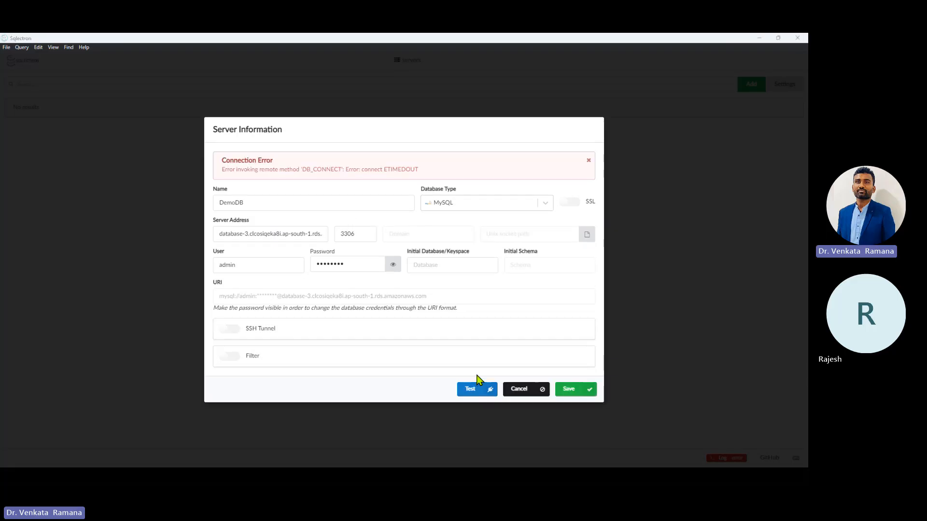
Step: Switch to the Asia Pacific (Hyderabad) region, list its RDS databases and dismiss the announcements
{"action": "key", "text": "alt+Tab"}
{"action": "key", "text": "alt+Tab"}
{"action": "key", "text": "Tab"}
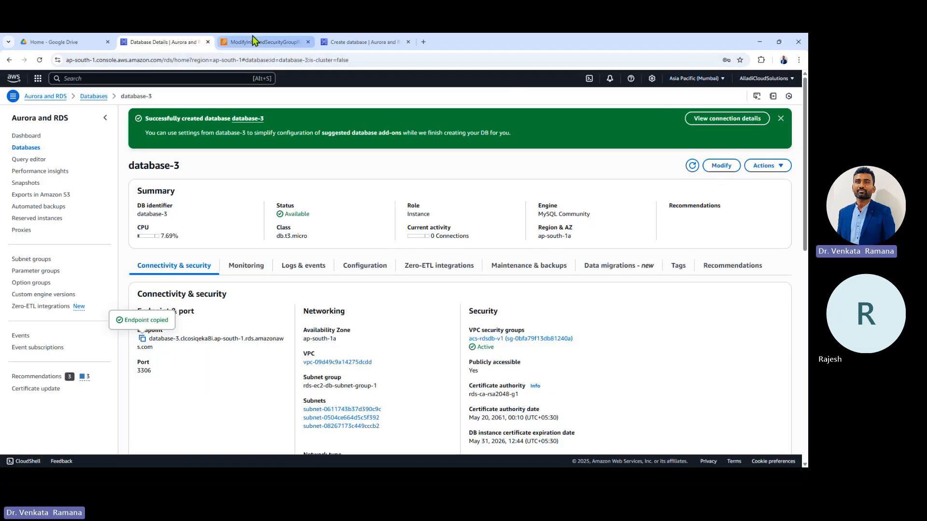
{"action": "left_click", "coordinate": [695, 78]}
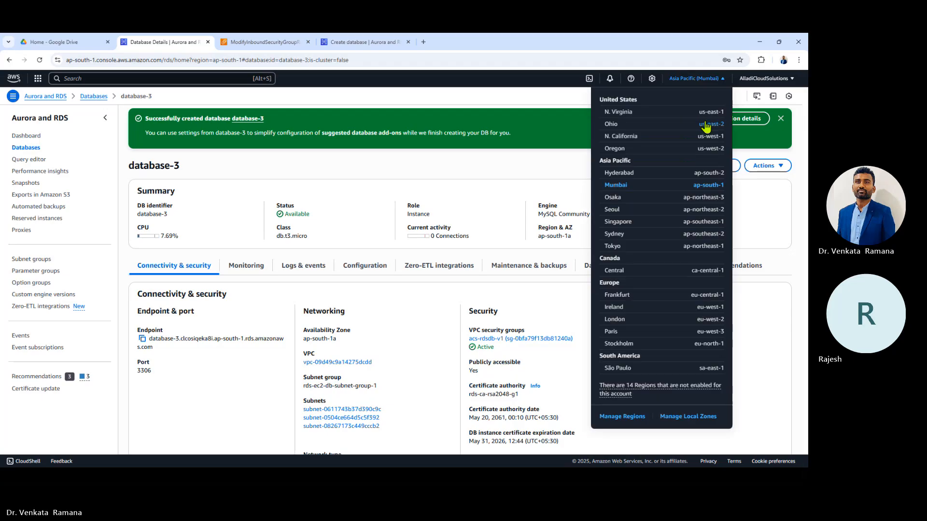
{"action": "left_click", "coordinate": [622, 174]}
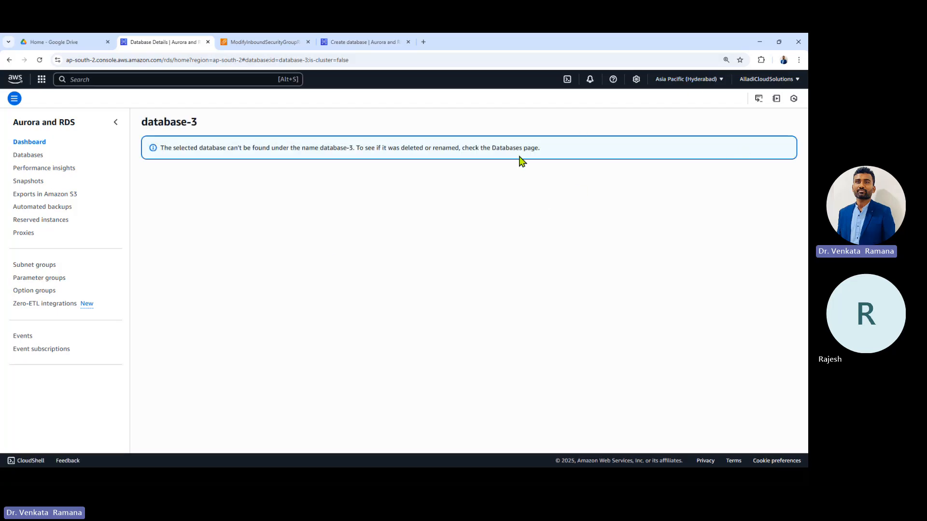
{"action": "left_click", "coordinate": [20, 155]}
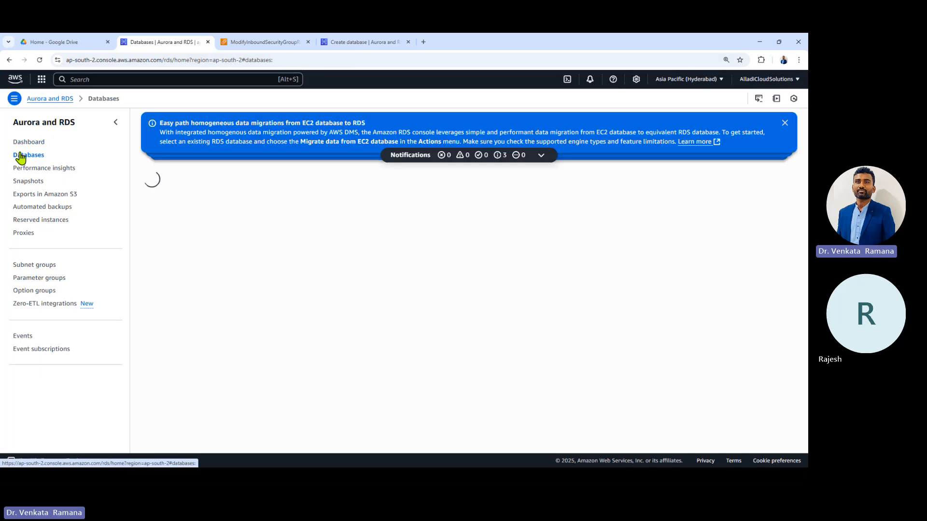
{"action": "left_click", "coordinate": [785, 122]}
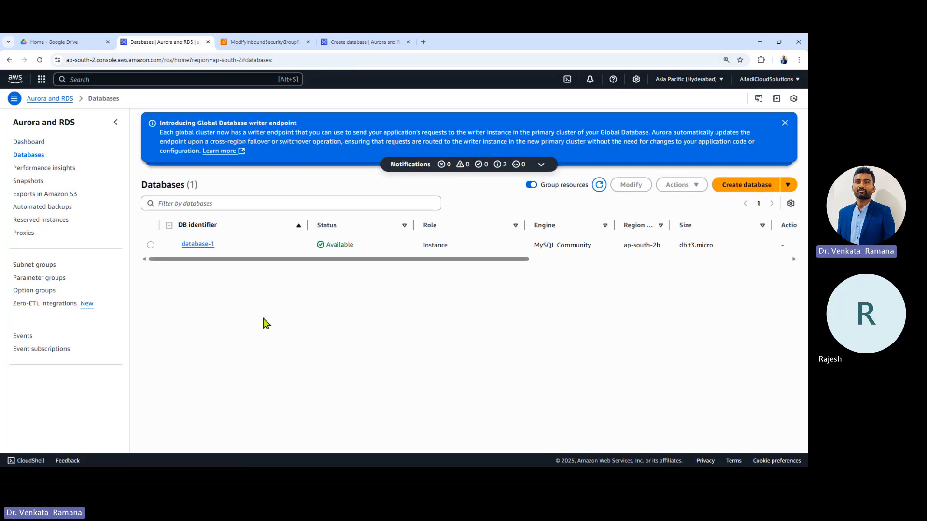
{"action": "left_click", "coordinate": [785, 123]}
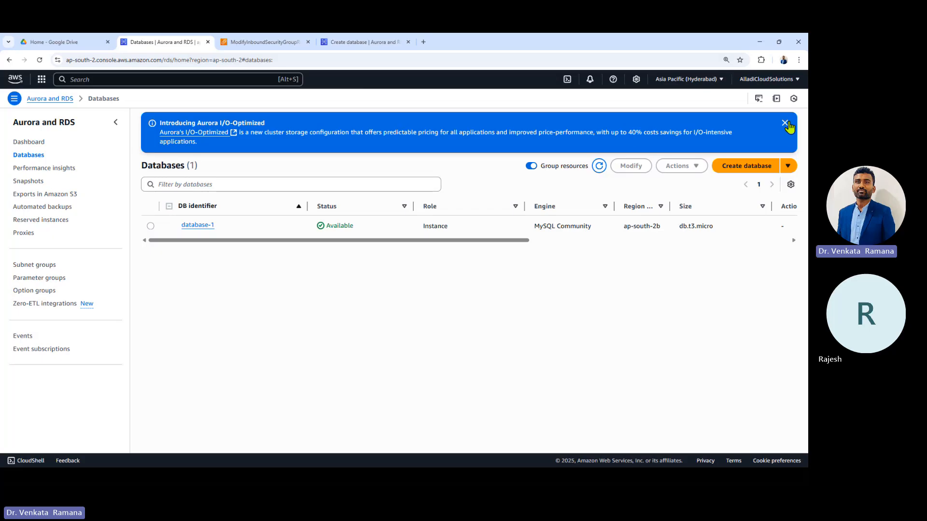
{"action": "left_click", "coordinate": [785, 123]}
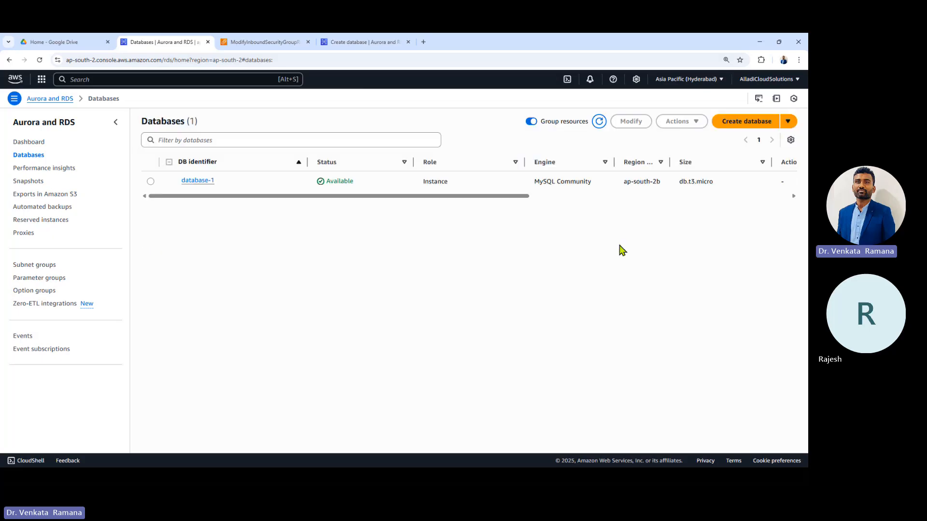
Step: Open database-1's details and copy its endpoint address
{"action": "double_click", "coordinate": [697, 185]}
{"action": "left_click", "coordinate": [726, 189]}
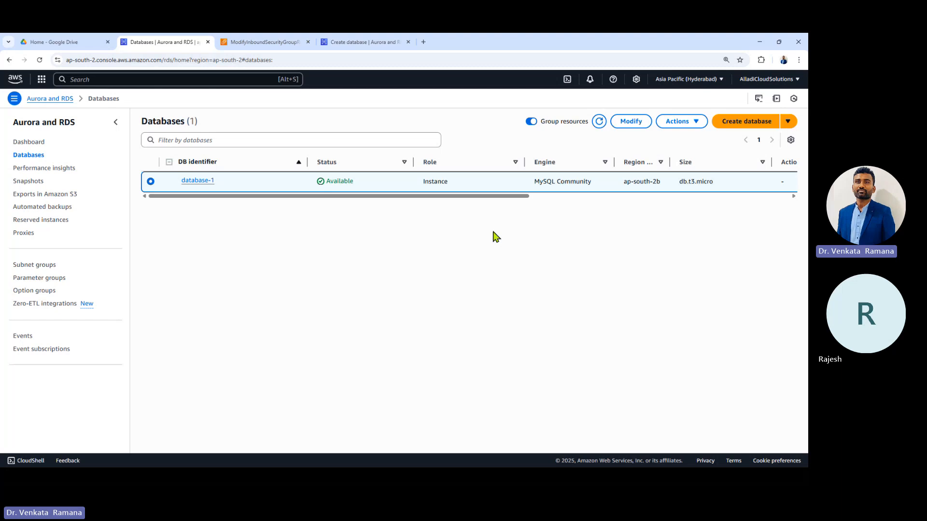
{"action": "left_click", "coordinate": [195, 182]}
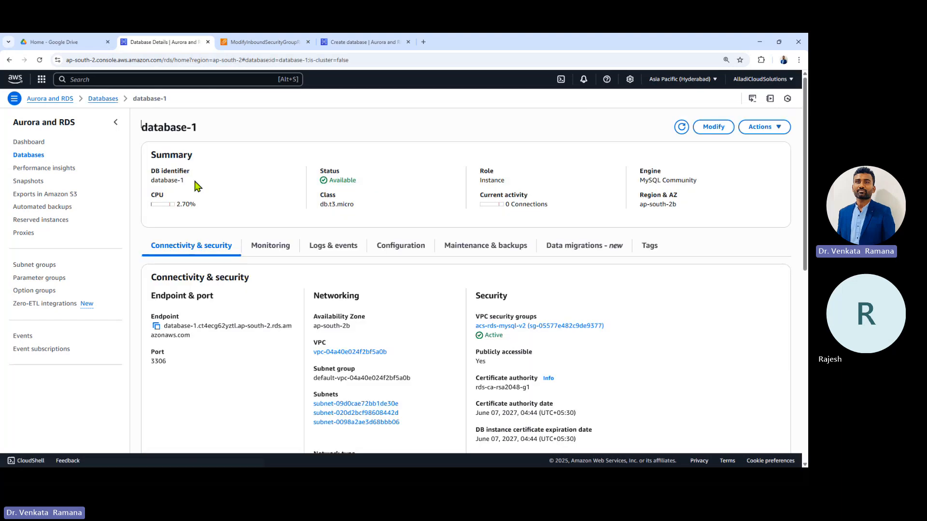
{"action": "left_click", "coordinate": [156, 327]}
{"action": "key", "text": "alt+Tab"}
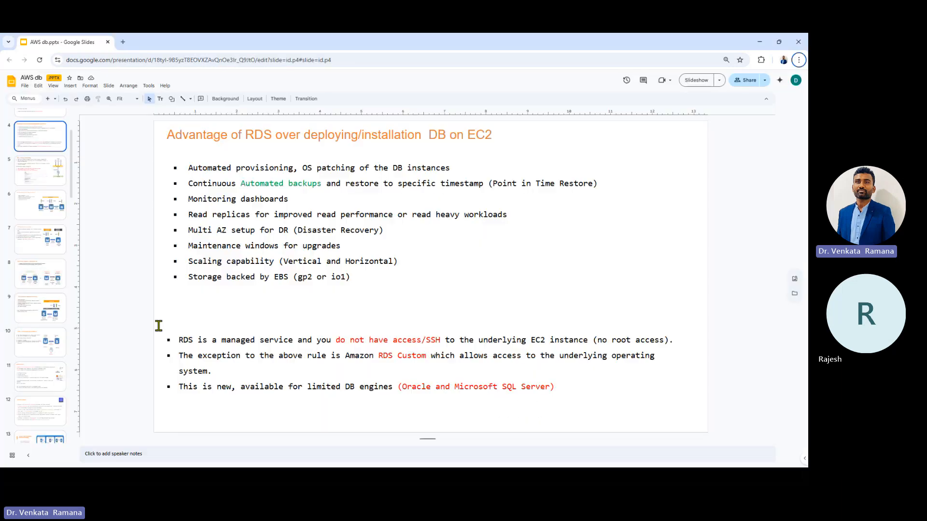
Step: Replace DemoDB's database-3 host with the database-1 endpoint
{"action": "key", "text": "alt+Tab"}
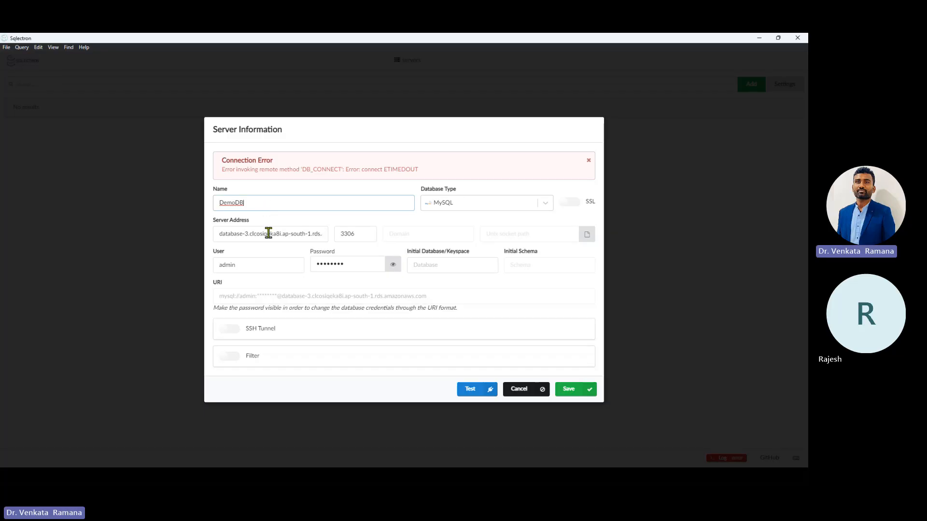
{"action": "left_click", "coordinate": [265, 232]}
{"action": "key", "text": "ctrl+a"}
{"action": "key", "text": "ctrl+v"}
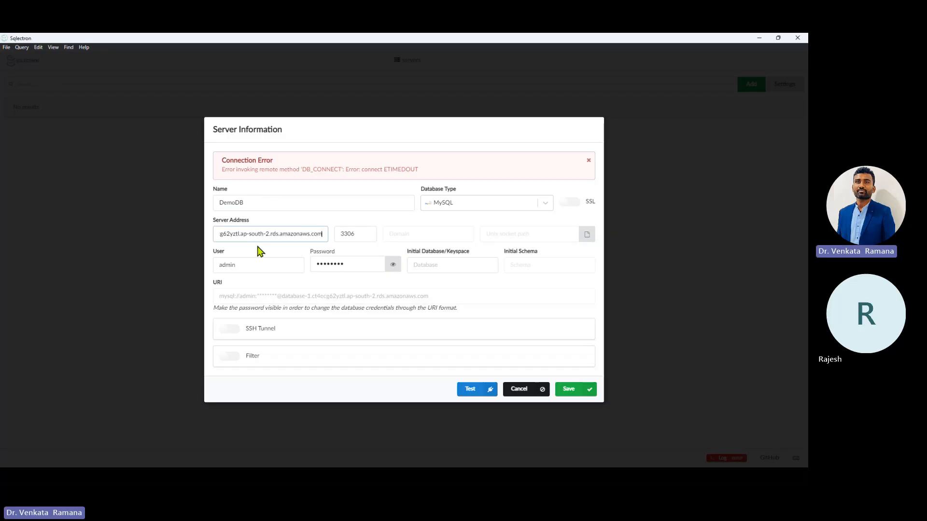
{"action": "left_click", "coordinate": [352, 235]}
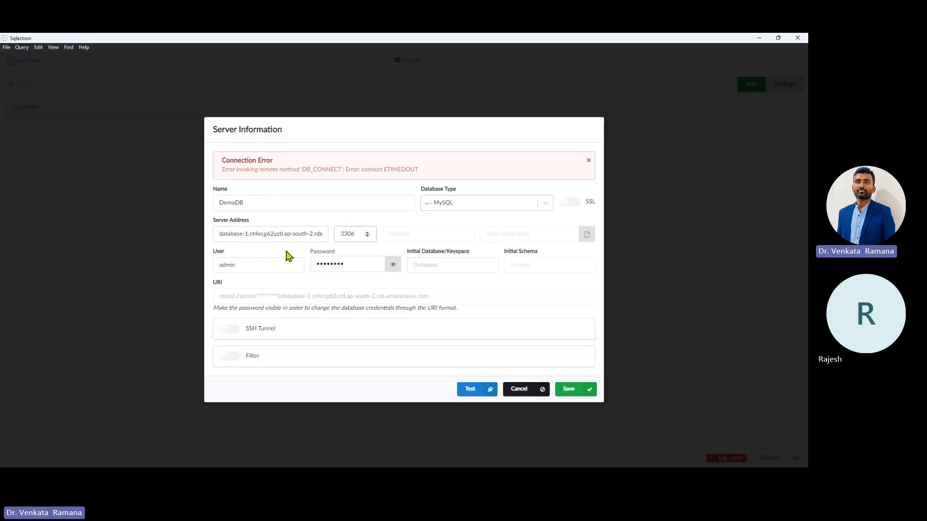
Step: Retype the password and test the connection, which reports Successfully connected
{"action": "left_click", "coordinate": [259, 263]}
{"action": "left_click_drag", "start_coordinate": [358, 267], "coordinate": [281, 263]}
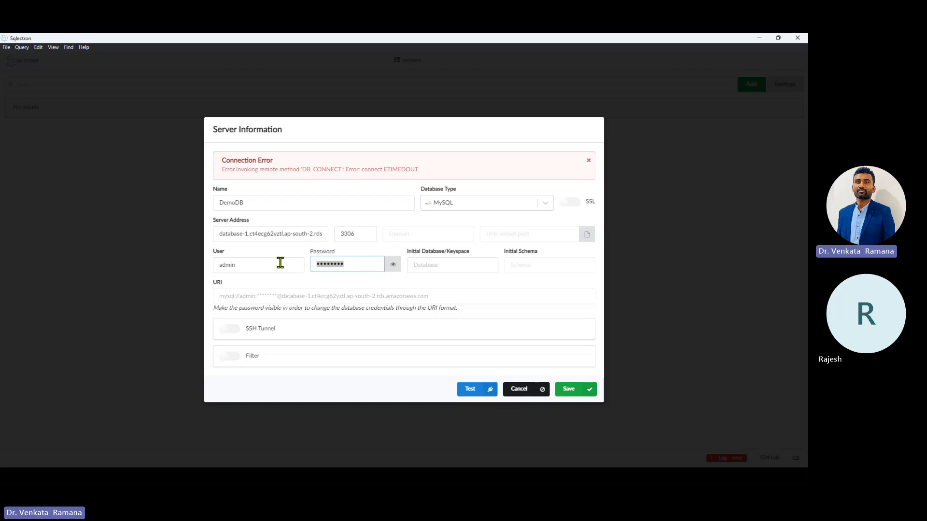
{"action": "type", "text": "••••••••"}
{"action": "left_click", "coordinate": [483, 396]}
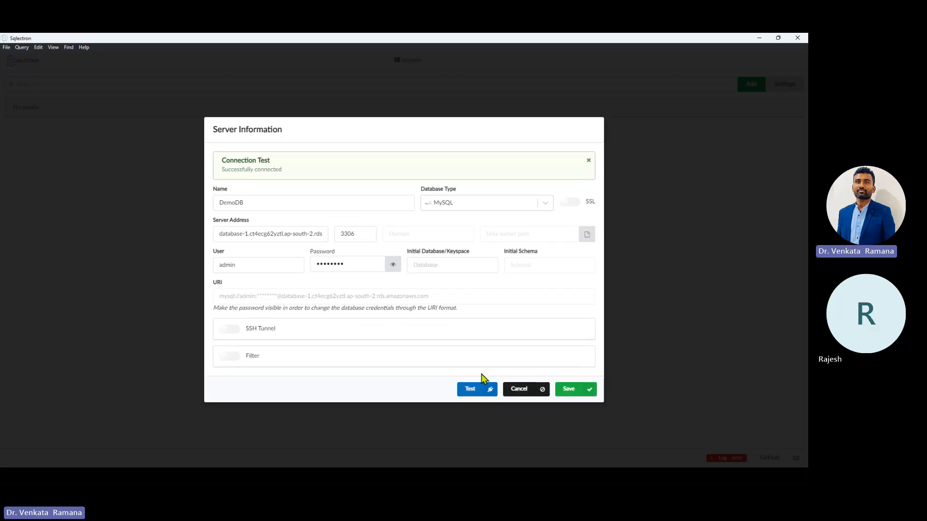
{"action": "left_click_drag", "start_coordinate": [220, 171], "coordinate": [305, 174]}
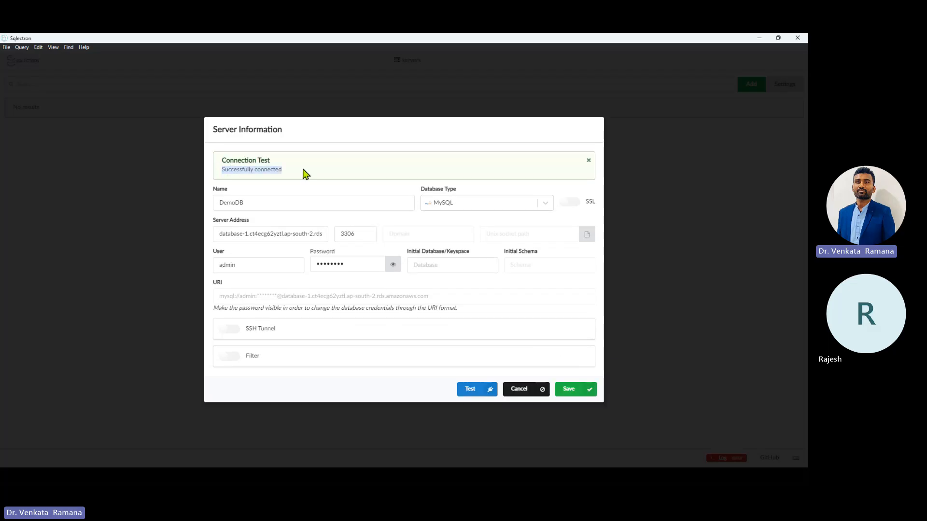
Step: Save the DemoDB server, connect to it, and open the bankdata database
{"action": "left_click", "coordinate": [584, 392]}
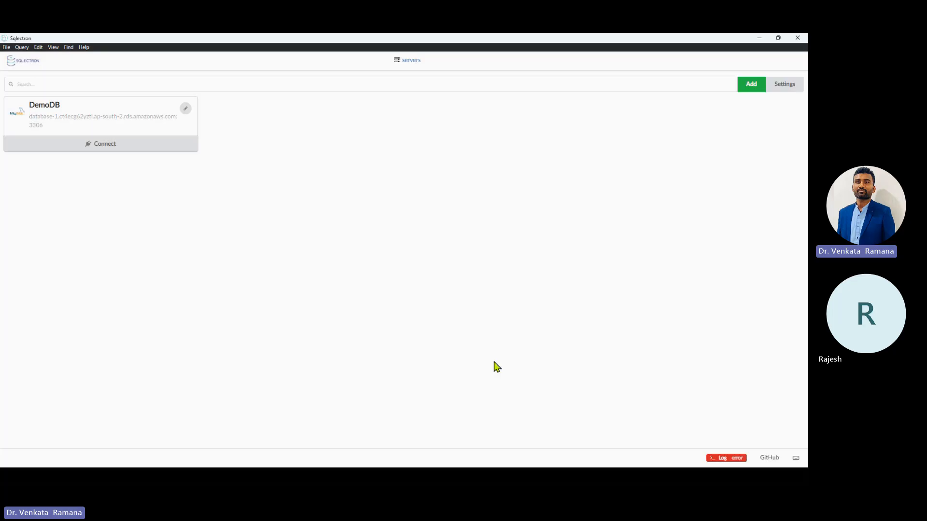
{"action": "left_click", "coordinate": [112, 146]}
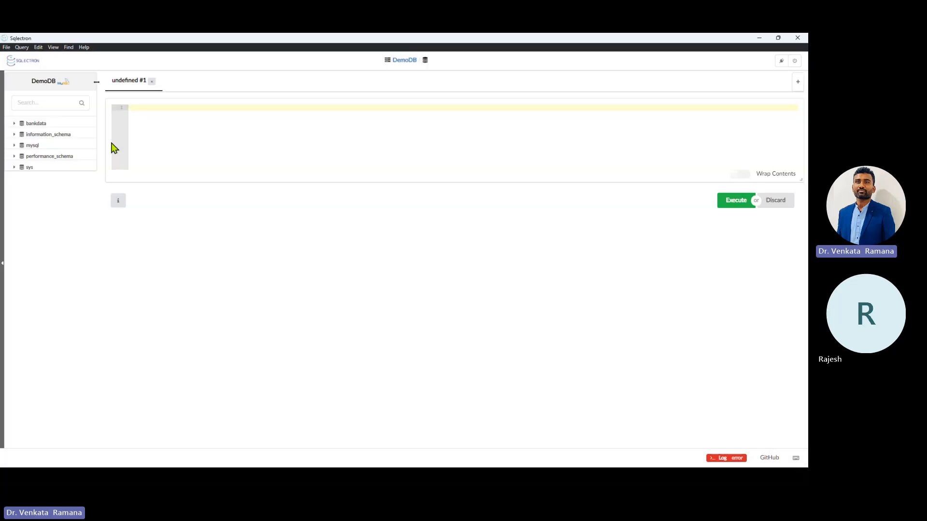
{"action": "left_click", "coordinate": [41, 124]}
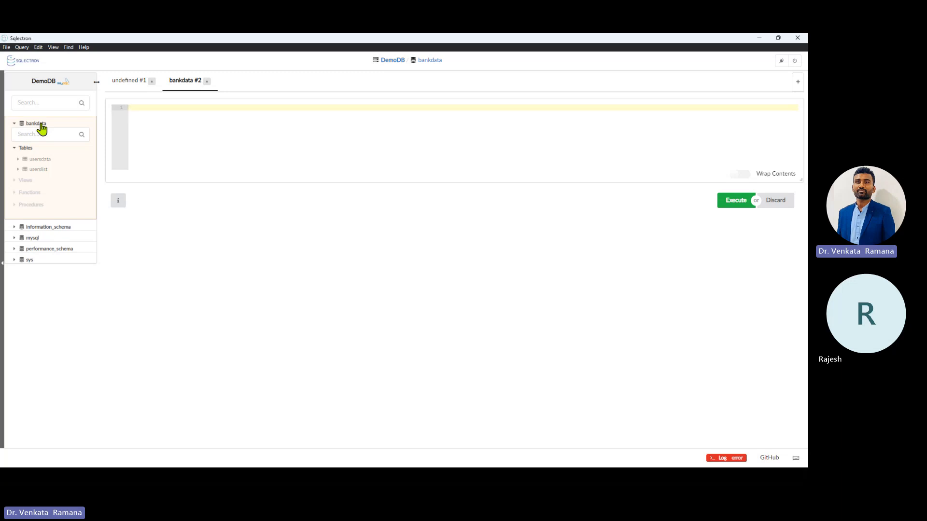
{"action": "left_click", "coordinate": [36, 124]}
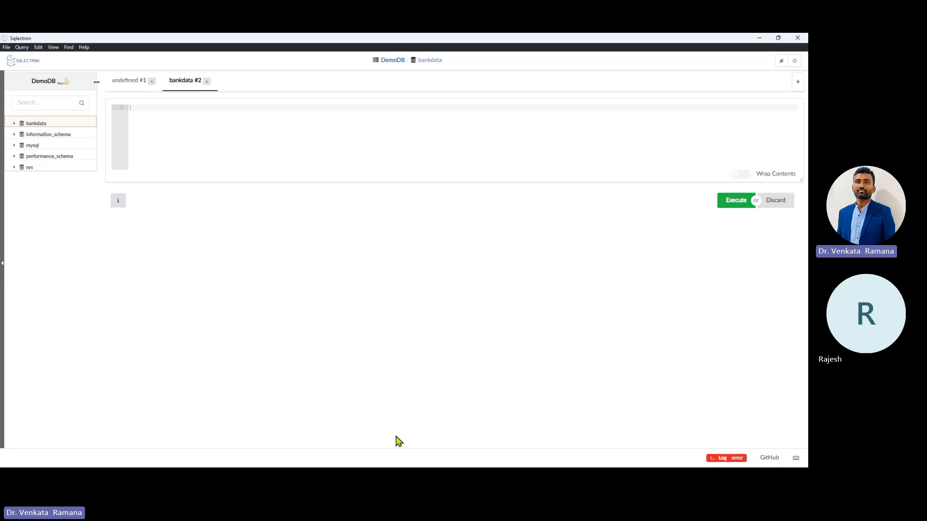
Step: Expand bankdata and view the rows of the usersdata and userslist tables
{"action": "left_click", "coordinate": [51, 126]}
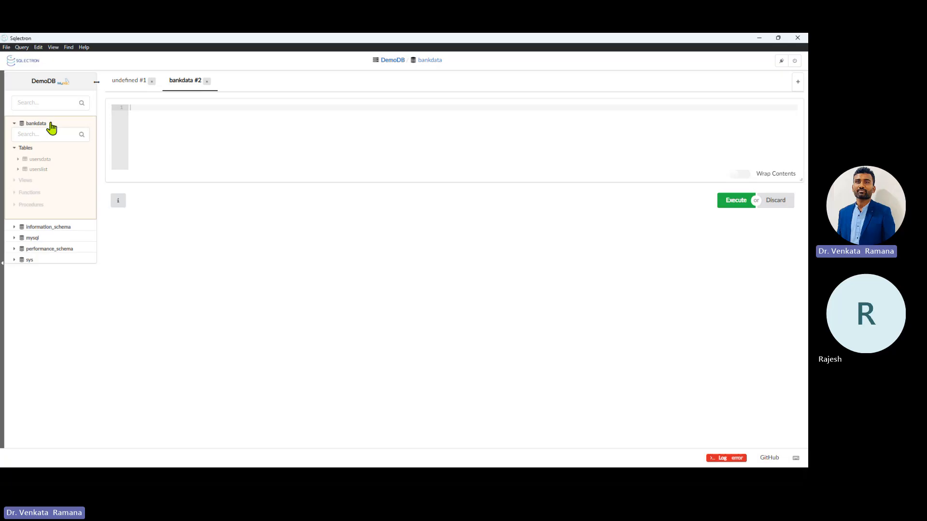
{"action": "left_click", "coordinate": [47, 160]}
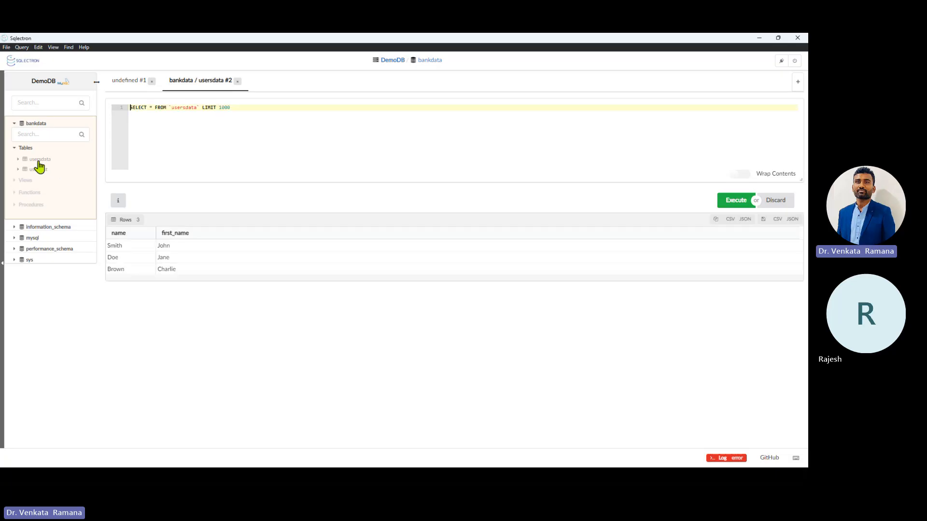
{"action": "left_click", "coordinate": [39, 170]}
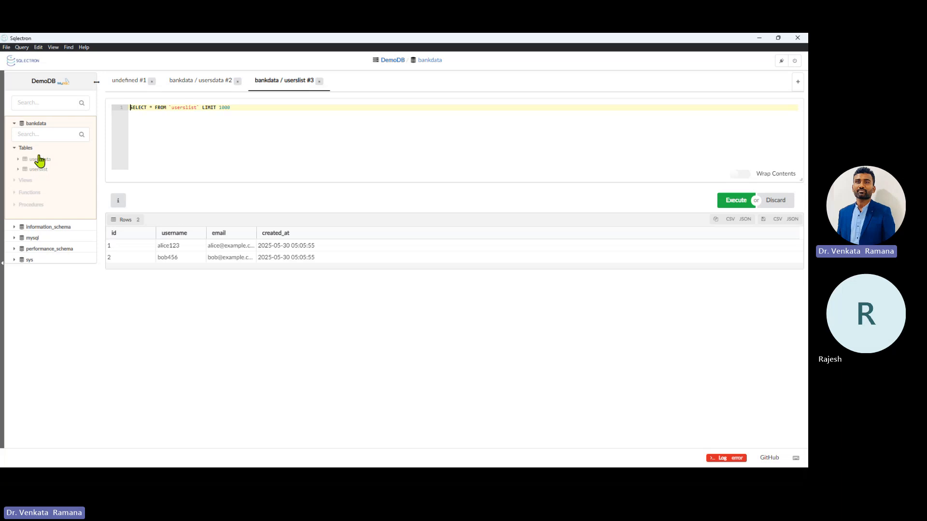
{"action": "left_click", "coordinate": [37, 125]}
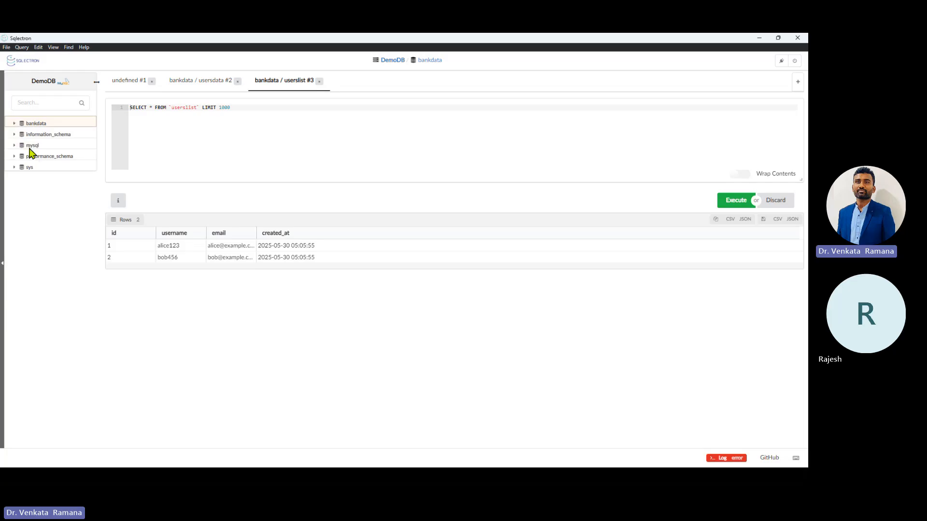
{"action": "left_click", "coordinate": [35, 124]}
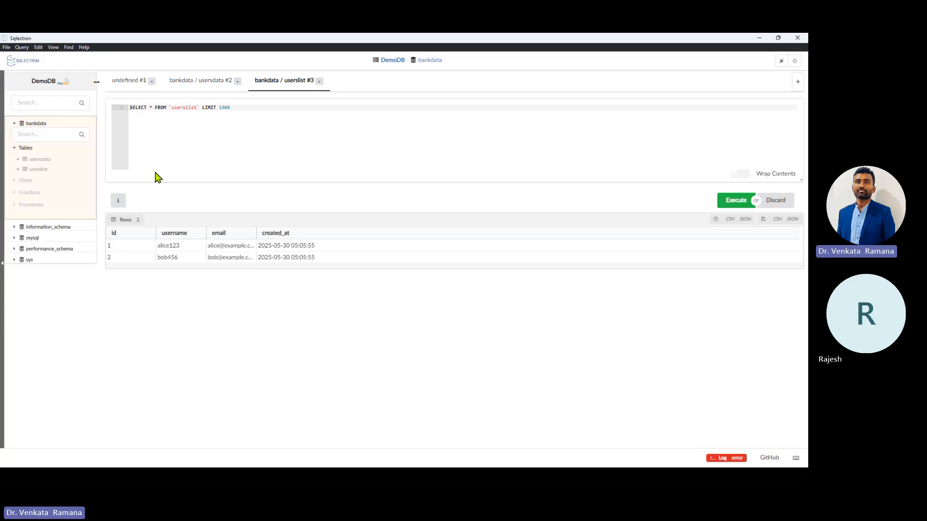
{"action": "left_click", "coordinate": [34, 124]}
{"action": "left_click", "coordinate": [37, 124]}
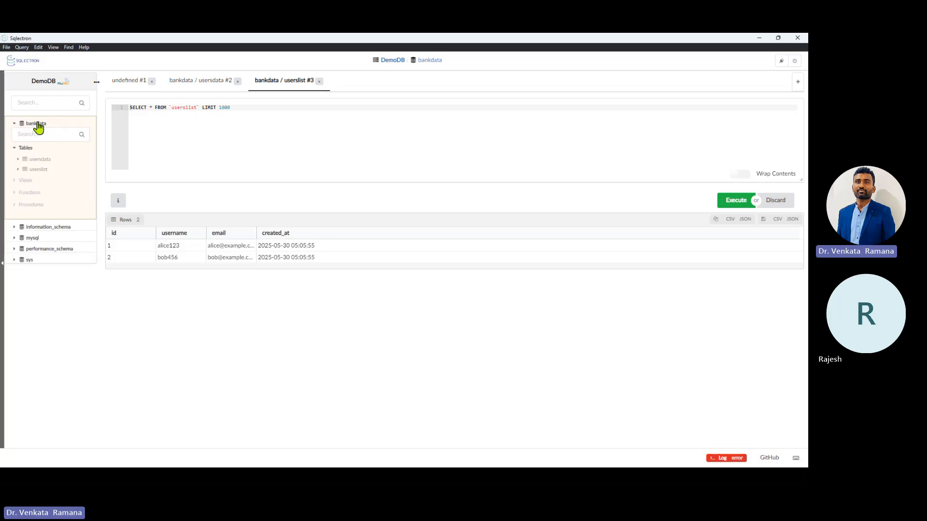
Step: Close the bankdata userslist and usersdata query tabs
{"action": "left_click", "coordinate": [319, 81]}
{"action": "left_click", "coordinate": [238, 81]}
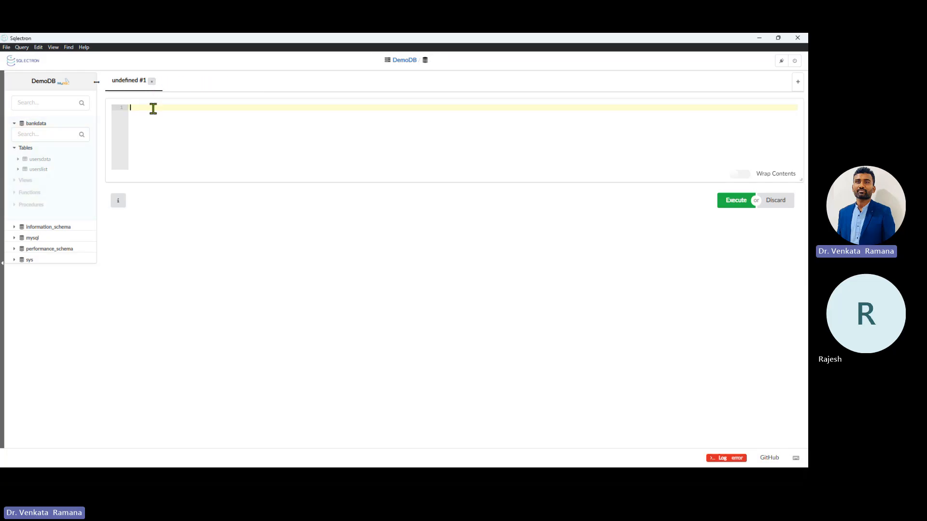
{"action": "key", "text": "alt+Tab"}
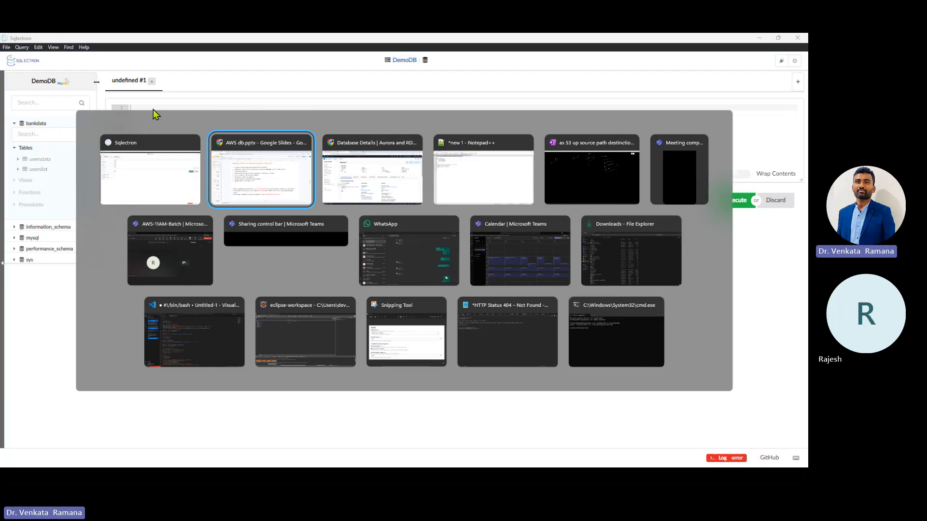
Step: Copy the CREATE TABLE users statement (Name, SurName, Mobile) from Notepad++ and return to Sqlectron
{"action": "key", "text": "alt+Tab"}
{"action": "key", "text": "alt+Tab"}
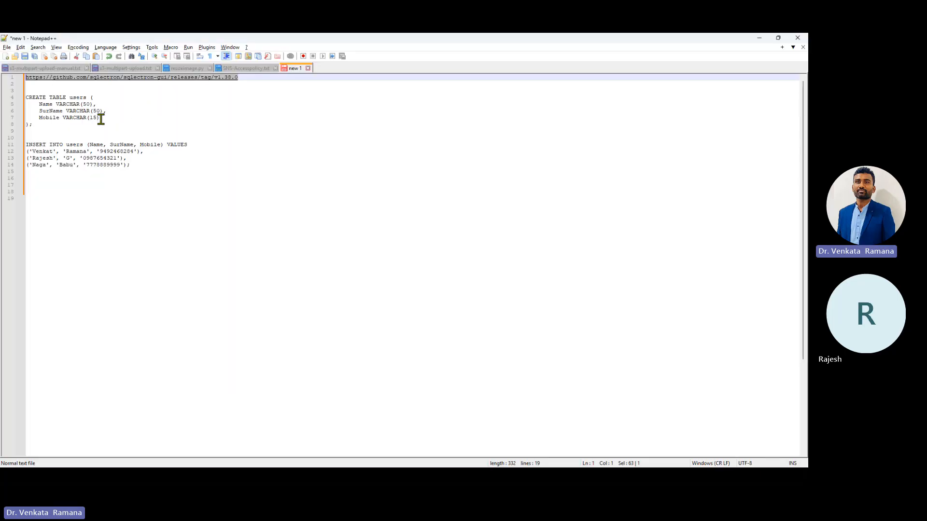
{"action": "double_click", "coordinate": [45, 104]}
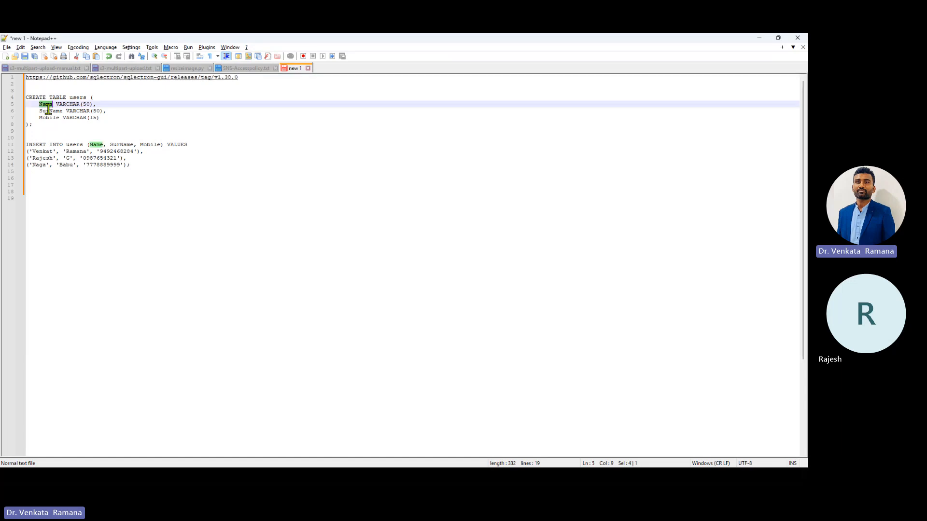
{"action": "double_click", "coordinate": [48, 111]}
{"action": "double_click", "coordinate": [49, 117]}
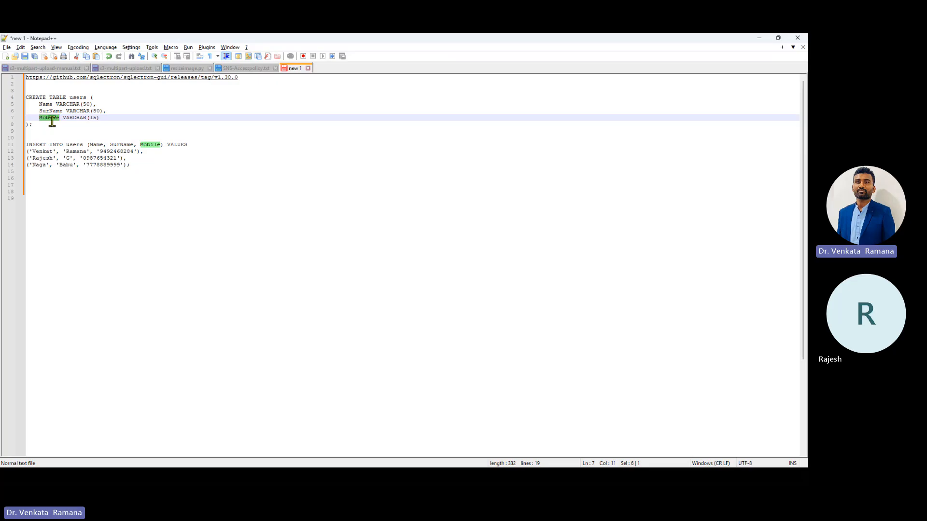
{"action": "left_click_drag", "start_coordinate": [33, 124], "coordinate": [26, 96]}
{"action": "key", "text": "ctrl+c"}
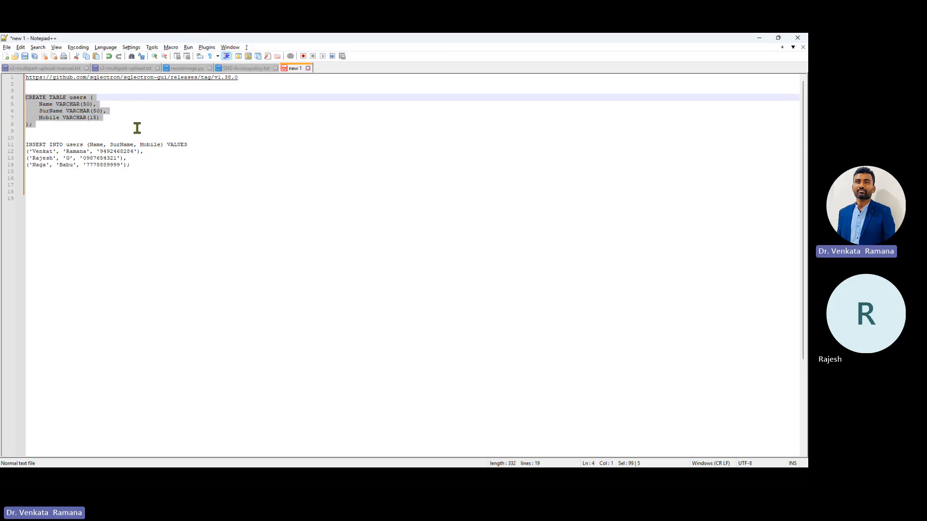
{"action": "key", "text": "alt+Tab"}
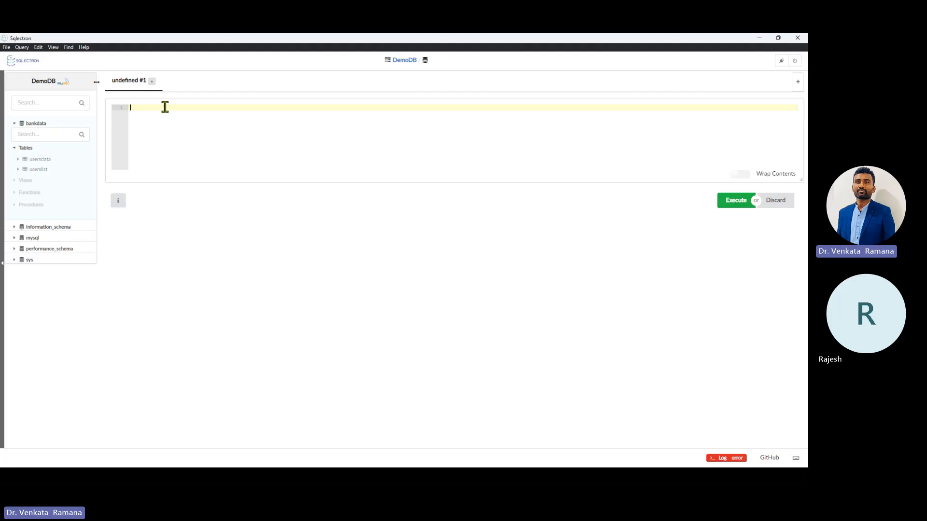
Step: Paste and run the CREATE TABLE users statement; it fails with 'No database selected'
{"action": "key", "text": "ctrl+v"}
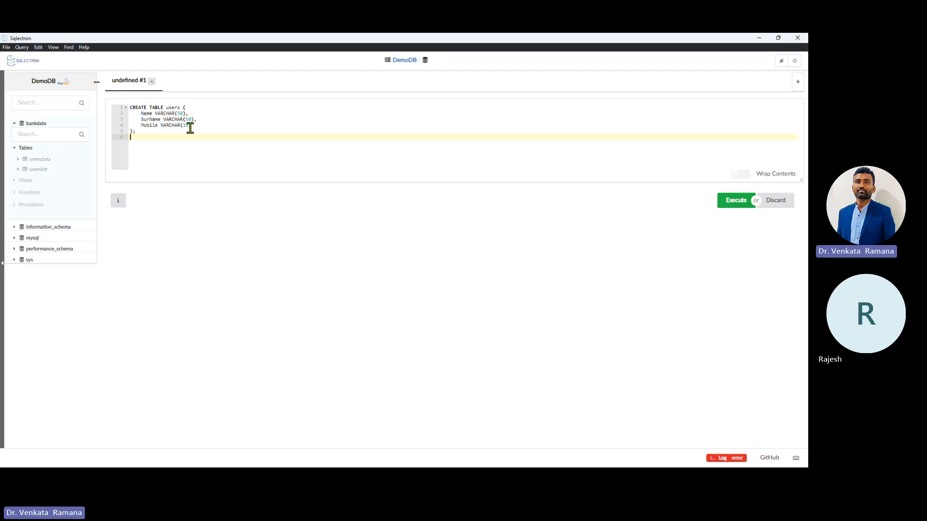
{"action": "left_click", "coordinate": [737, 203]}
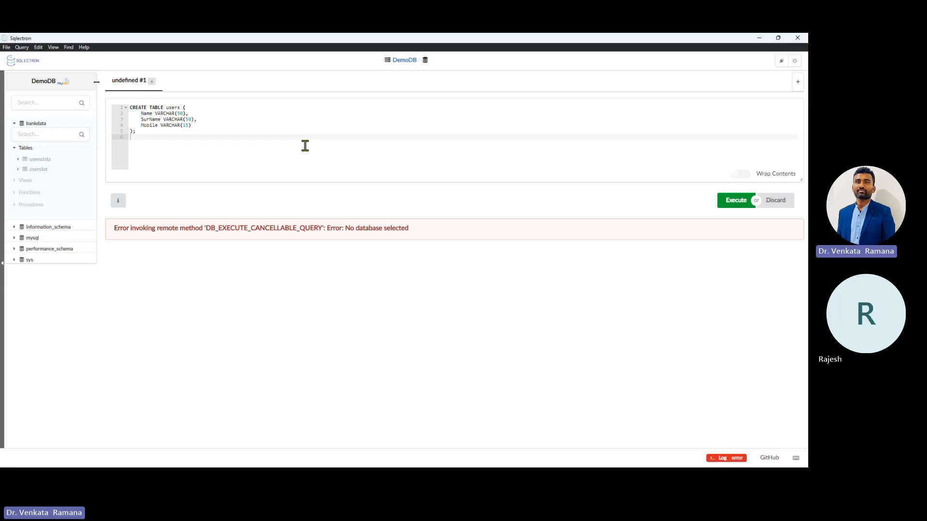
{"action": "left_click", "coordinate": [34, 125]}
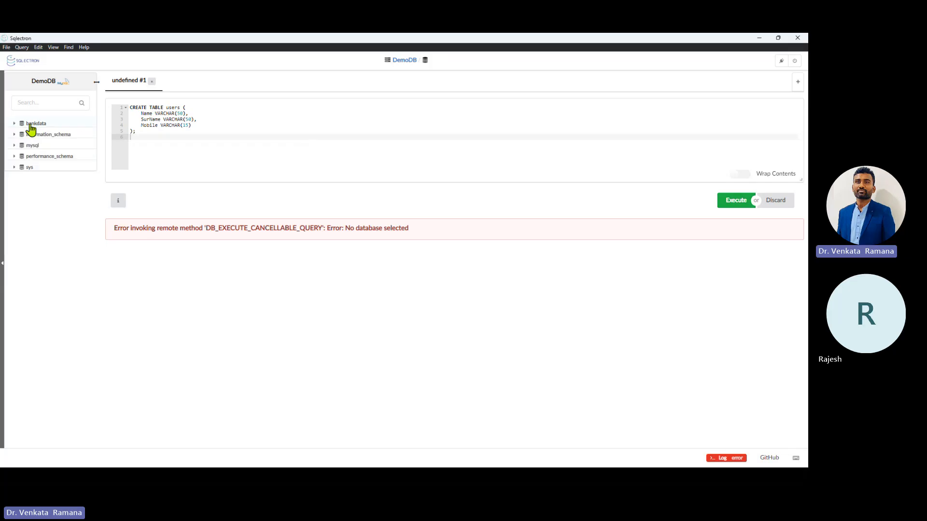
{"action": "left_click", "coordinate": [35, 124]}
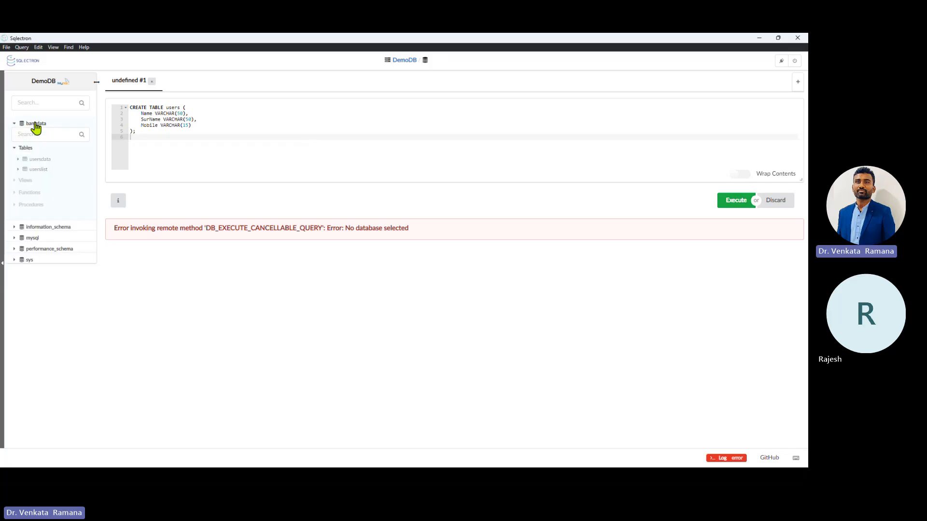
{"action": "left_click", "coordinate": [738, 202]}
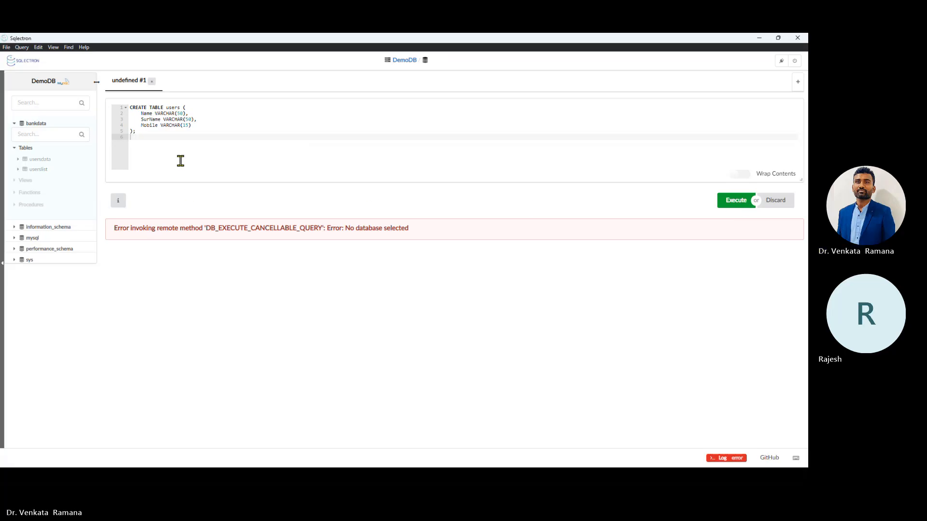
Step: Trim the trailing empty line, rerun the statement, and try to make bankdata active
{"action": "left_click", "coordinate": [155, 136]}
{"action": "key", "text": "BackSpace"}
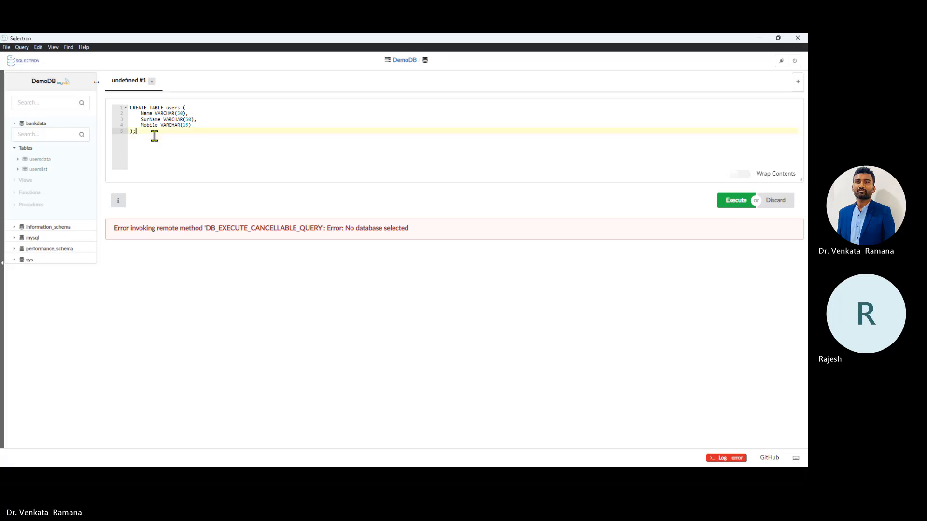
{"action": "left_click", "coordinate": [734, 201]}
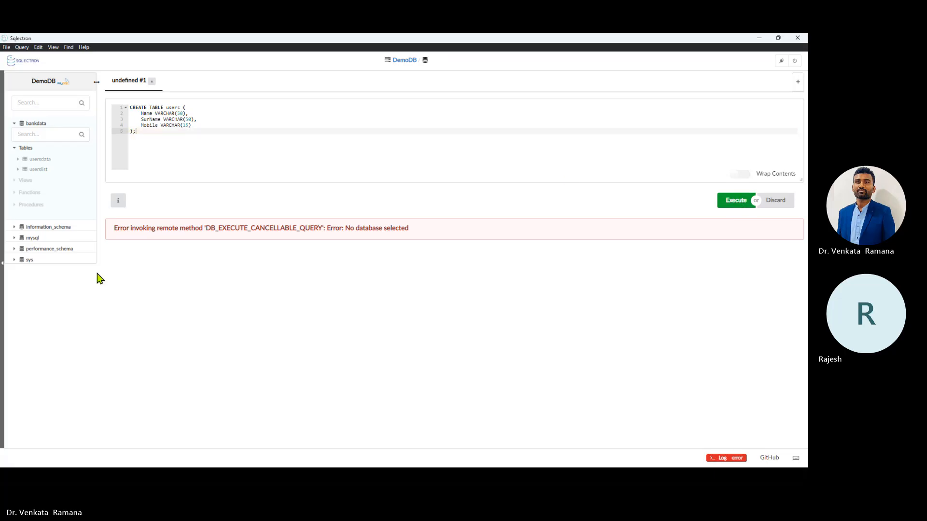
{"action": "left_click", "coordinate": [30, 125]}
{"action": "left_click", "coordinate": [30, 126]}
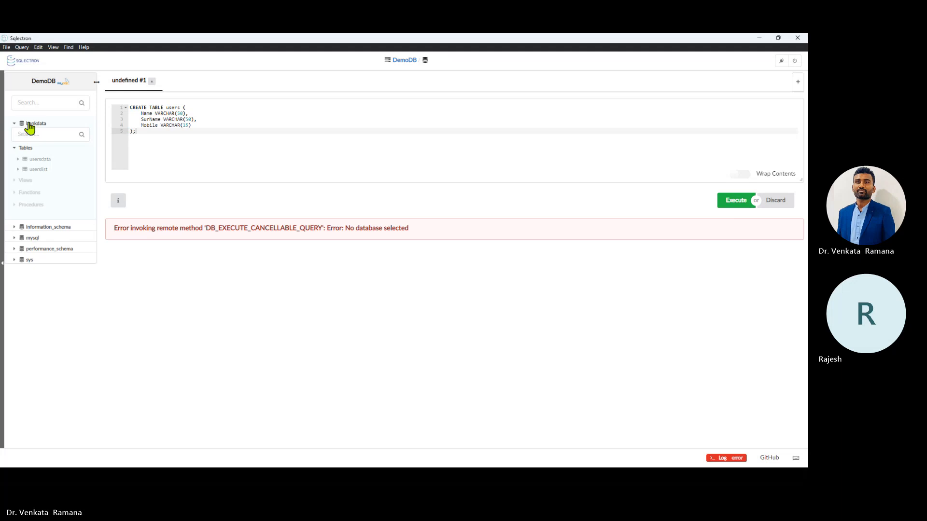
{"action": "left_click", "coordinate": [220, 121]}
Step: Replace the query with USE bankdata; and run it
{"action": "key", "text": "ctrl+a"}
{"action": "key", "text": "ctrl+c"}
{"action": "key", "text": "BackSpace"}
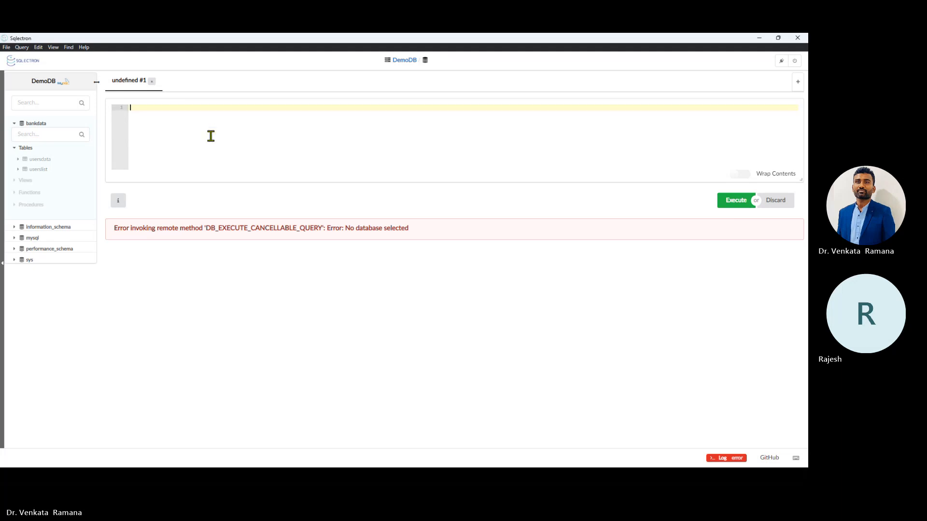
{"action": "type", "text": "USE bankdata;"}
{"action": "key", "text": "Return"}
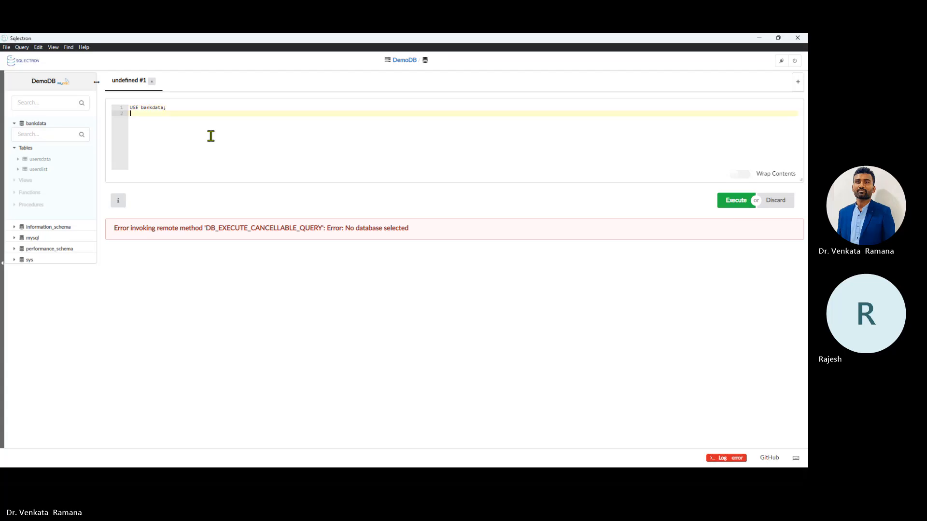
{"action": "key", "text": "BackSpace"}
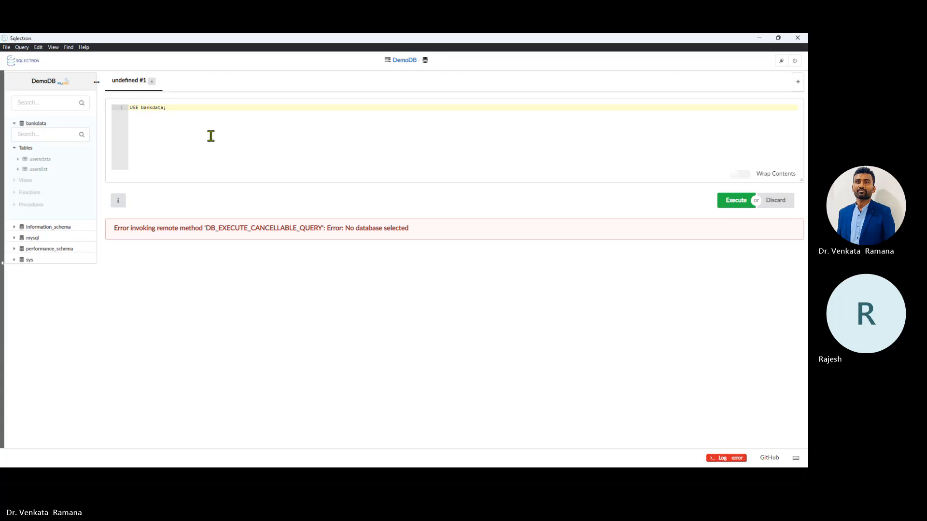
{"action": "left_click", "coordinate": [747, 202]}
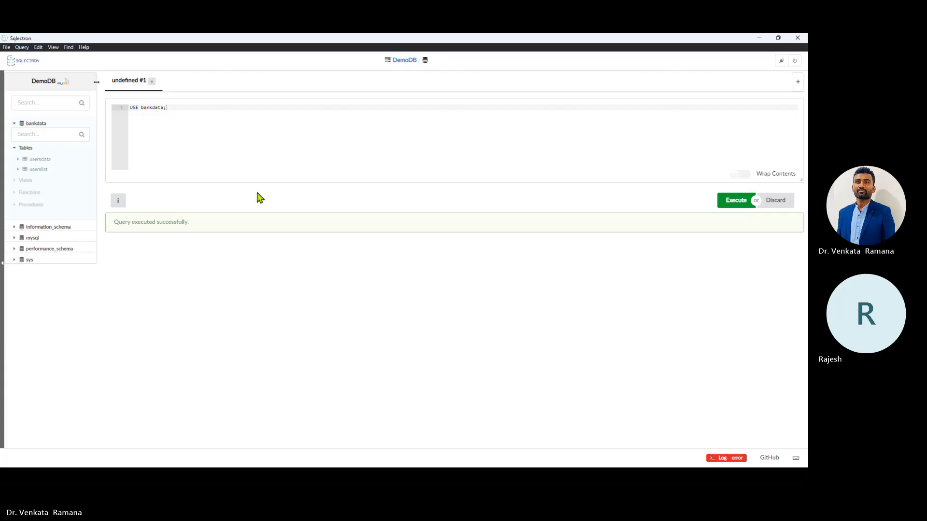
Step: Swap the query back to the CREATE TABLE users statement and run it again
{"action": "left_click", "coordinate": [211, 128]}
{"action": "key", "text": "ctrl+a"}
{"action": "key", "text": "BackSpace"}
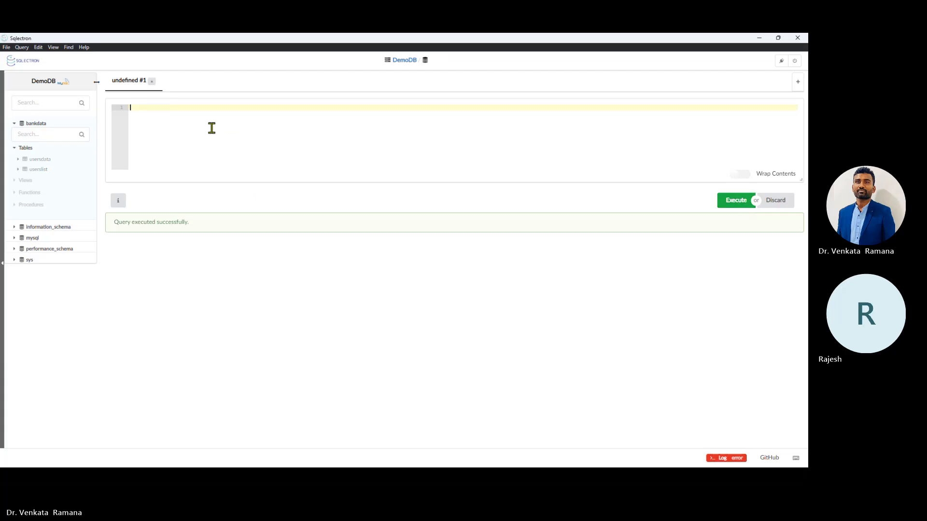
{"action": "key", "text": "ctrl+v"}
{"action": "key", "text": "BackSpace"}
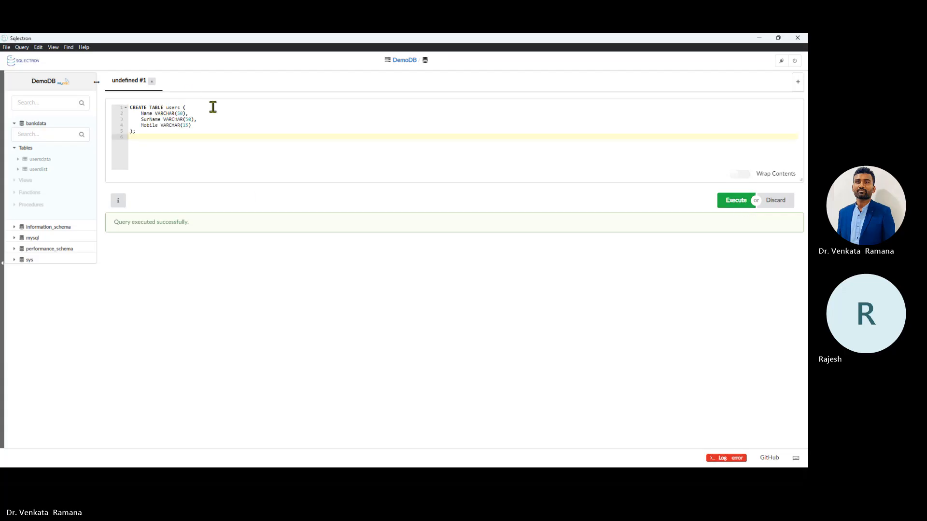
{"action": "left_click", "coordinate": [744, 205]}
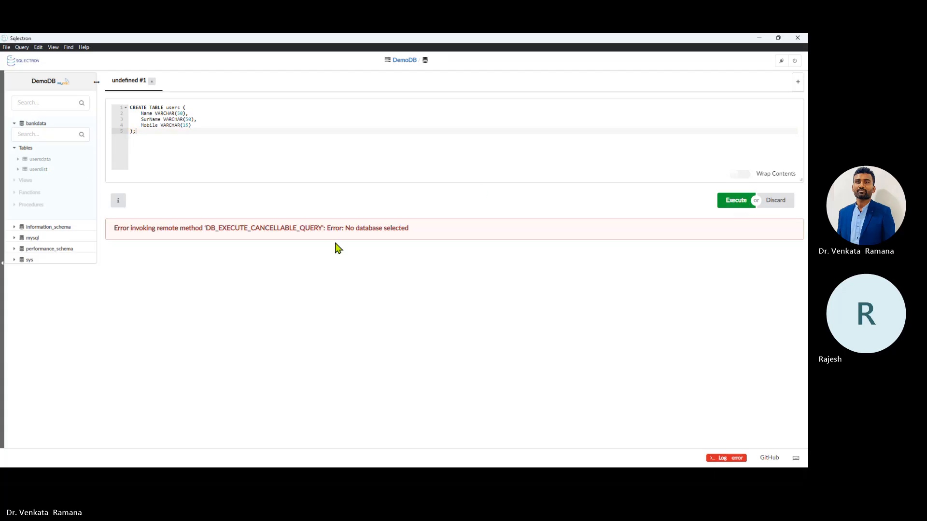
Step: Refresh the bankdata tree and rerun the restored CREATE TABLE statement; 'No database selected' persists
{"action": "left_click", "coordinate": [31, 125]}
{"action": "left_click", "coordinate": [31, 125]}
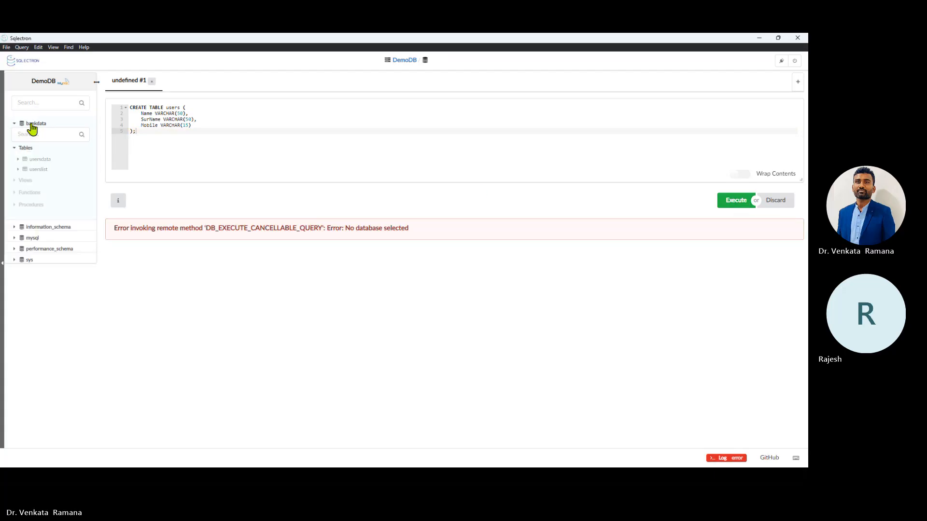
{"action": "left_click", "coordinate": [191, 142]}
{"action": "left_click_drag", "start_coordinate": [140, 132], "coordinate": [129, 109]}
{"action": "key", "text": "ctrl+c"}
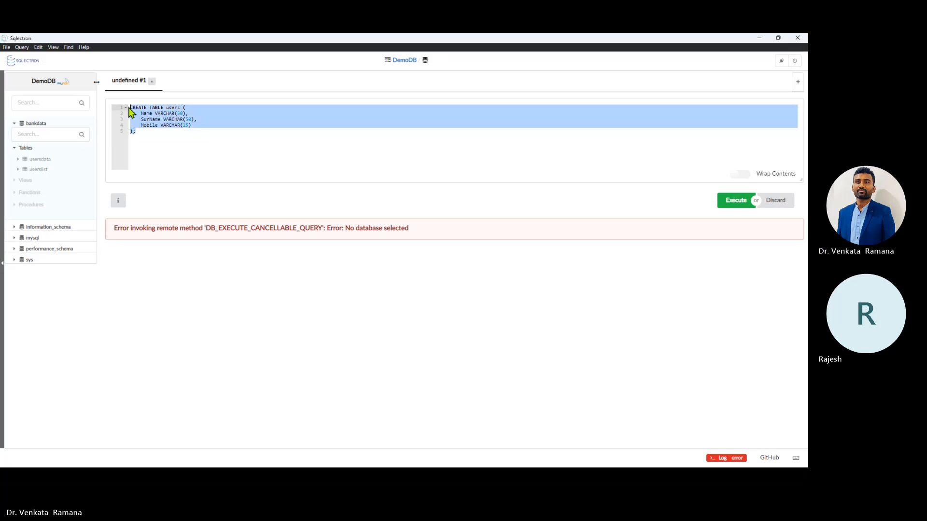
{"action": "key", "text": "BackSpace"}
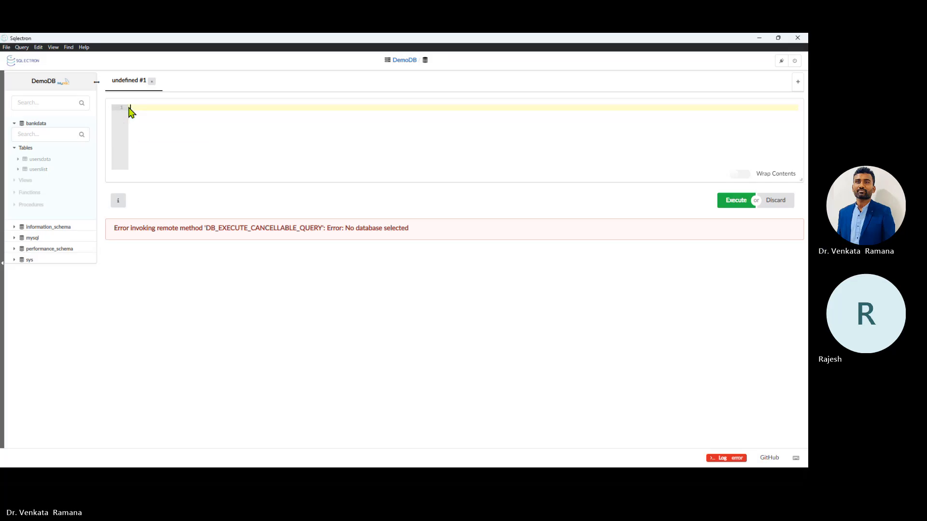
{"action": "key", "text": "ctrl+z"}
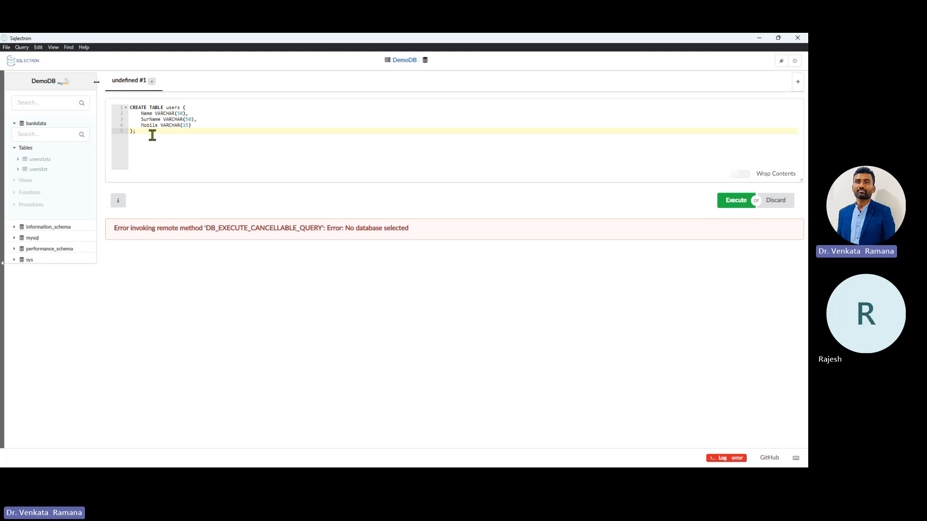
{"action": "left_click", "coordinate": [729, 207]}
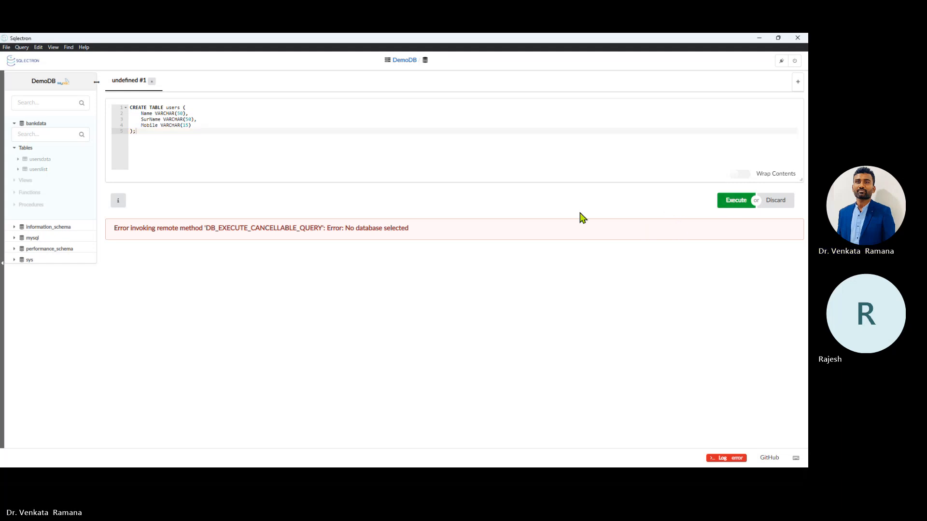
Step: Refresh the bankdata database and close the failed and leftover query tabs
{"action": "right_click", "coordinate": [39, 125]}
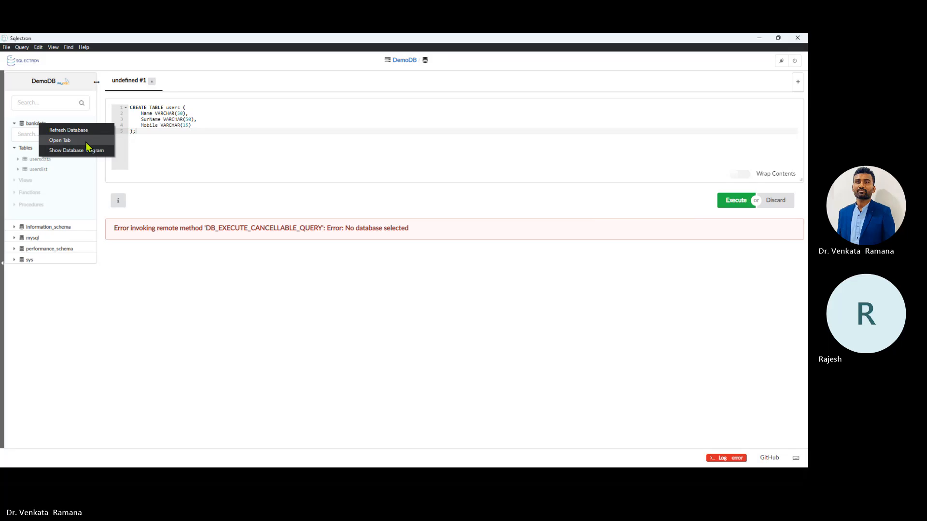
{"action": "left_click", "coordinate": [82, 129]}
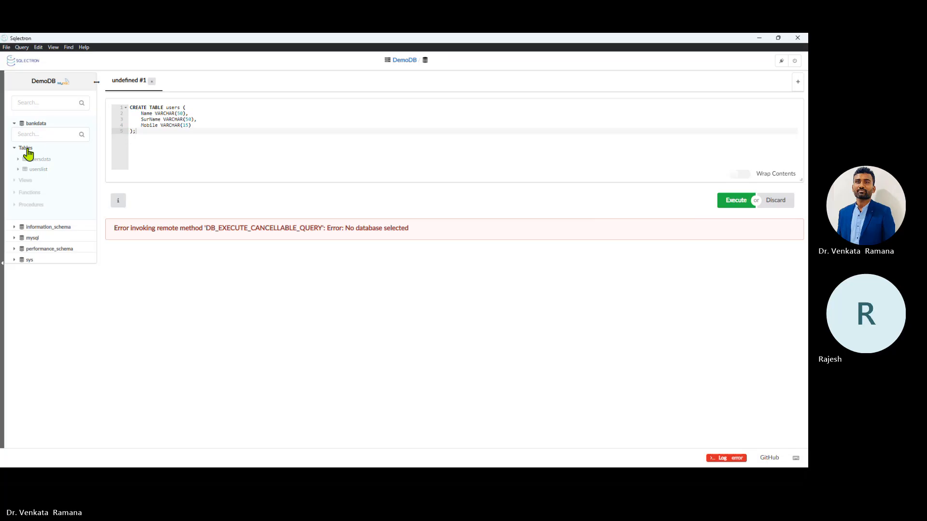
{"action": "left_click", "coordinate": [151, 81]}
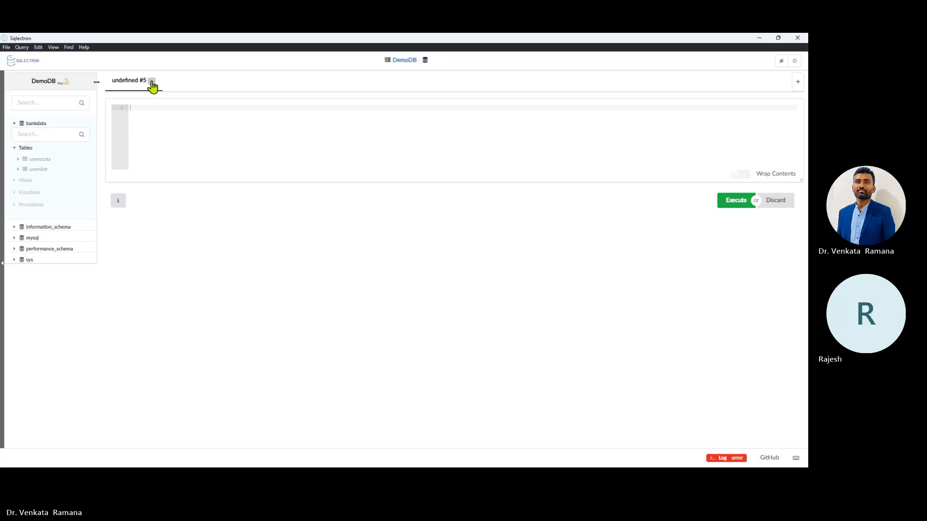
{"action": "left_click", "coordinate": [151, 82]}
{"action": "left_click", "coordinate": [34, 123]}
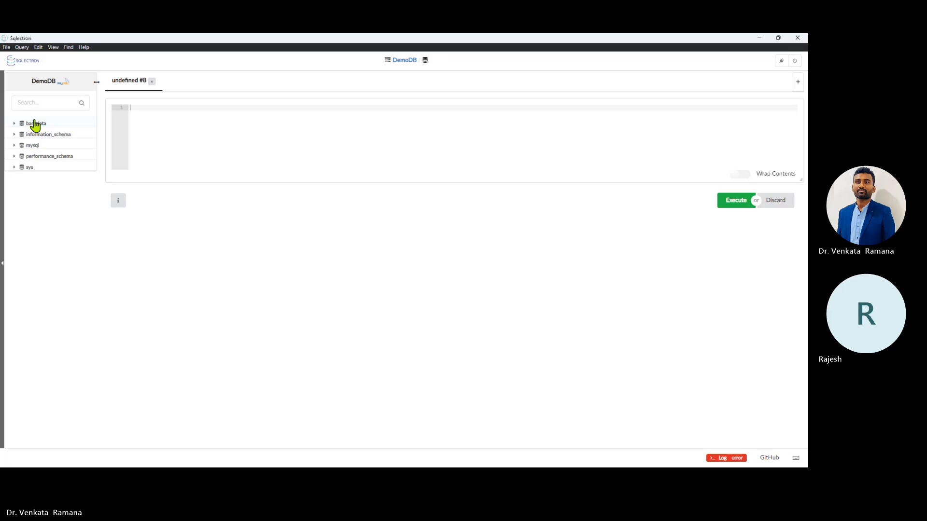
{"action": "left_click", "coordinate": [34, 123]}
Step: Open a bankdata query tab and run CREATE TABLE users, which executes successfully
{"action": "right_click", "coordinate": [34, 124]}
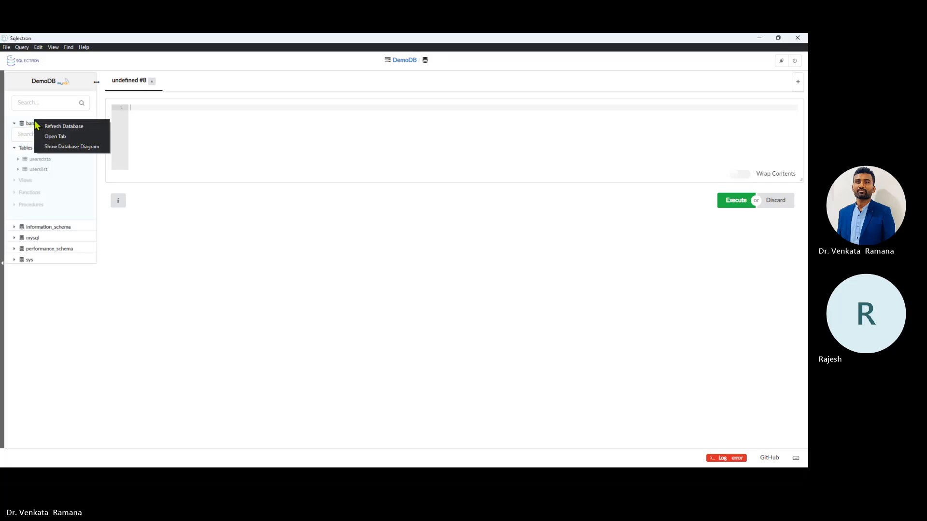
{"action": "left_click", "coordinate": [53, 136]}
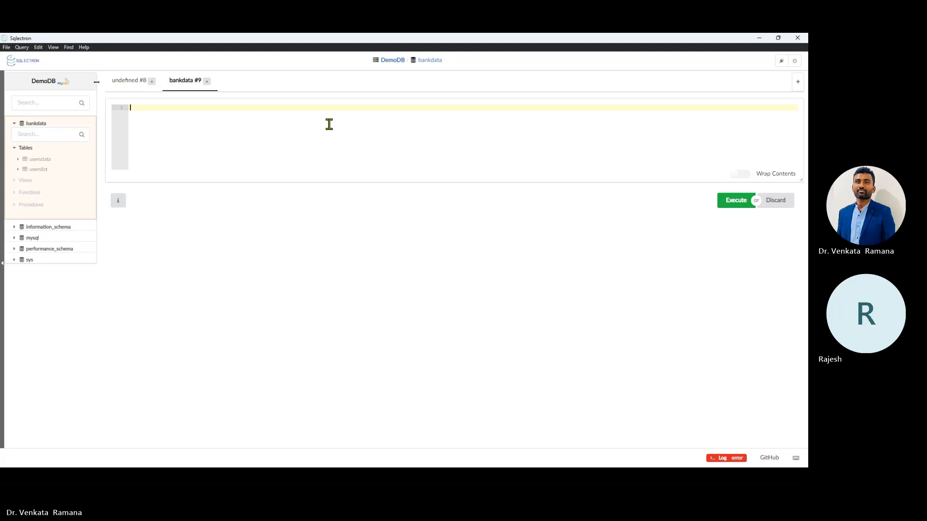
{"action": "key", "text": "ctrl+v"}
{"action": "key", "text": "BackSpace"}
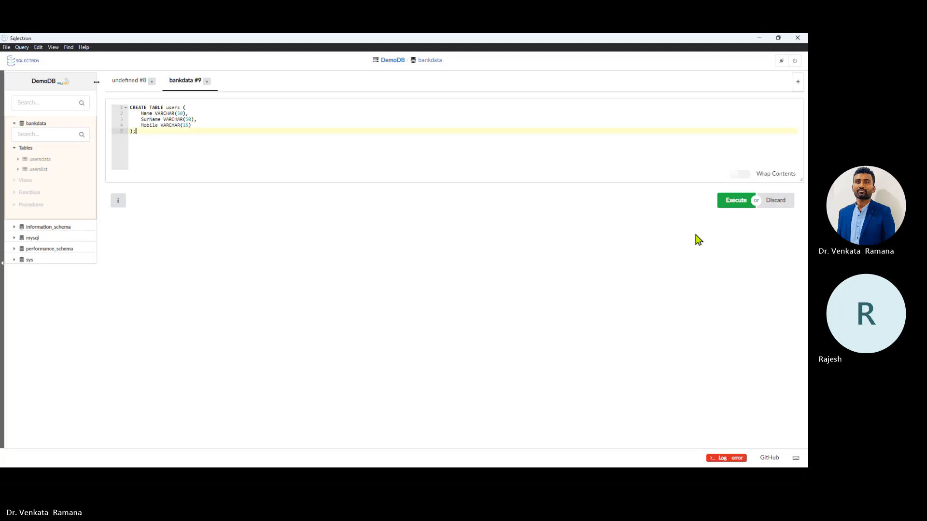
{"action": "left_click", "coordinate": [731, 203]}
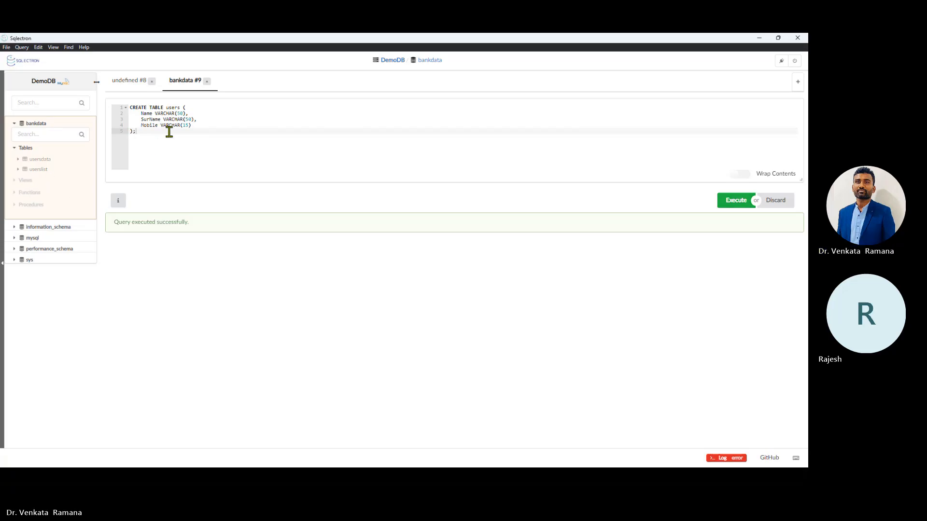
Step: Open the usersdata and userslist tables, showing userslist's 2 rows, and dismiss the File menu
{"action": "left_click", "coordinate": [33, 160]}
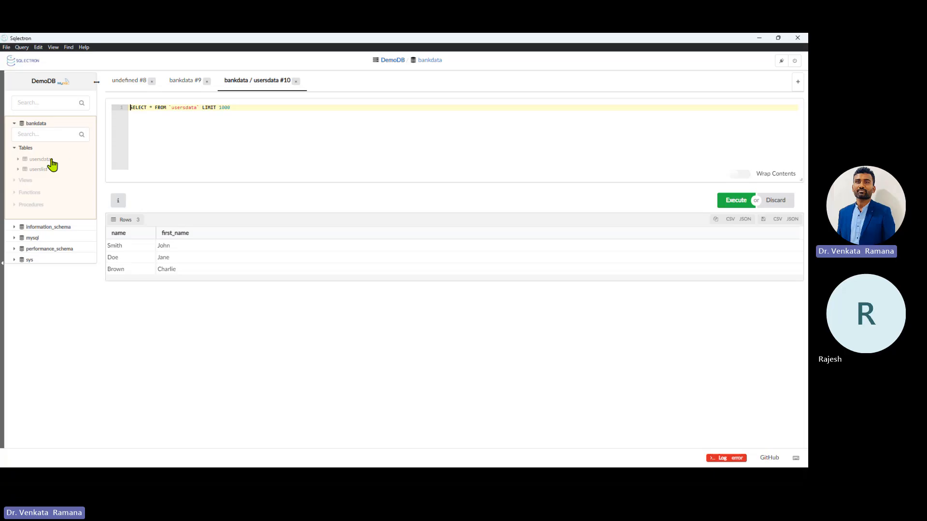
{"action": "left_click", "coordinate": [42, 170]}
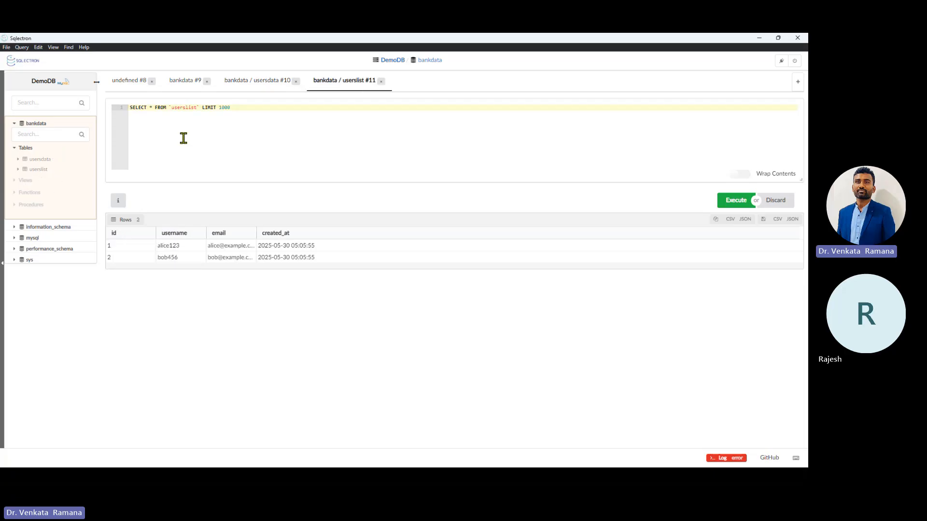
{"action": "left_click", "coordinate": [7, 47]}
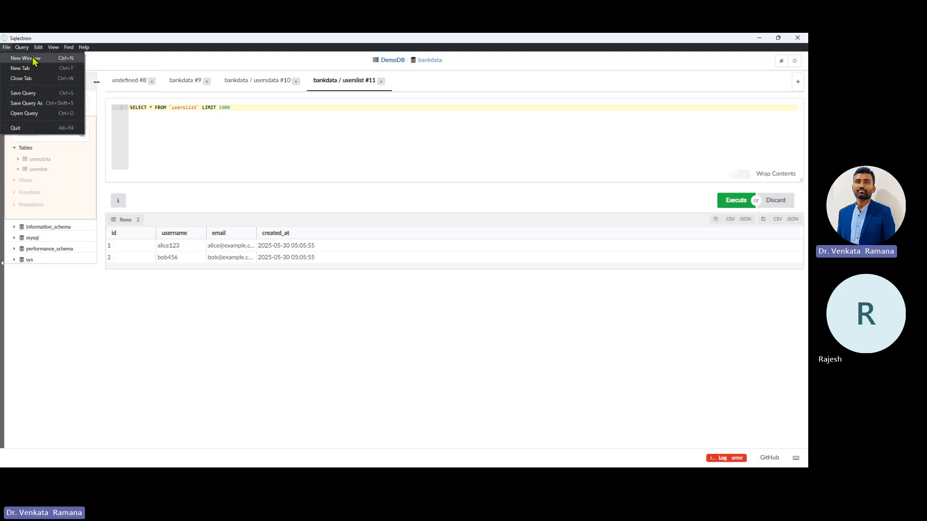
{"action": "left_click", "coordinate": [275, 159]}
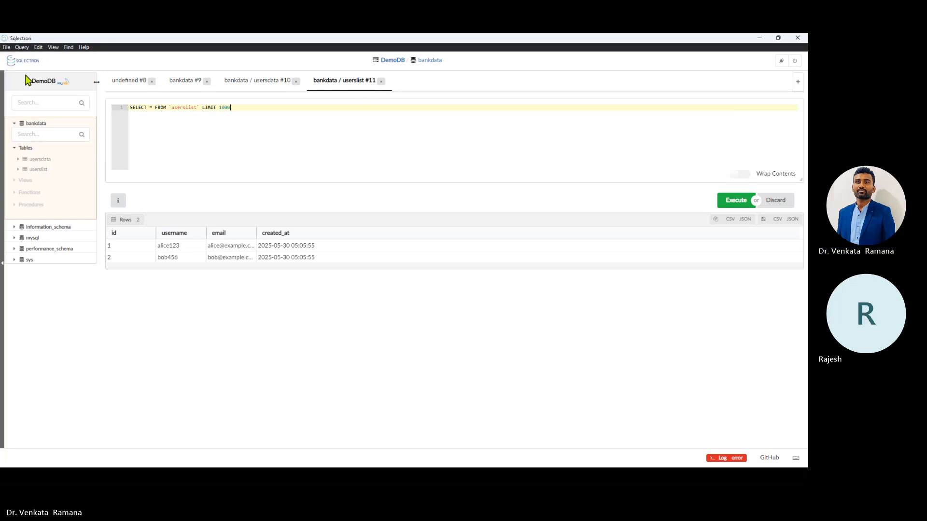
Step: Open a second Sqlectron window and connect it to DemoDB
{"action": "left_click", "coordinate": [6, 48]}
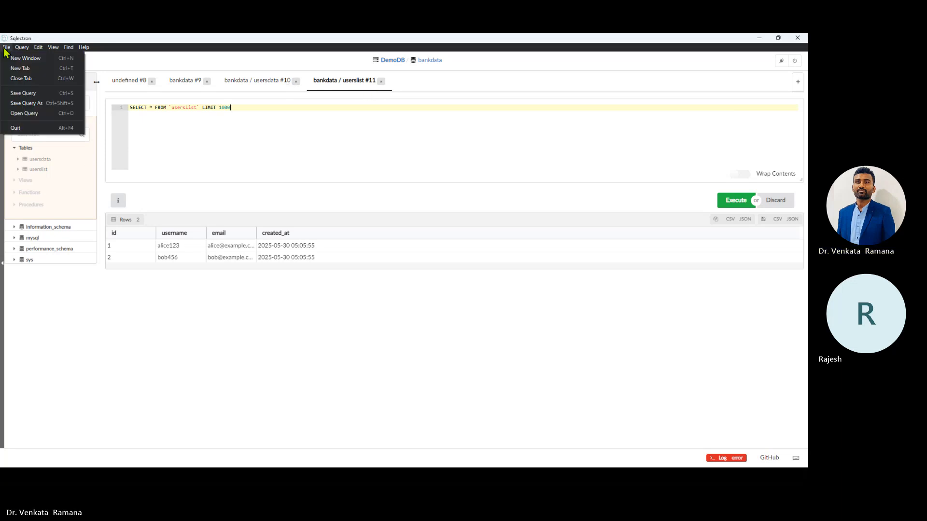
{"action": "left_click", "coordinate": [15, 58]}
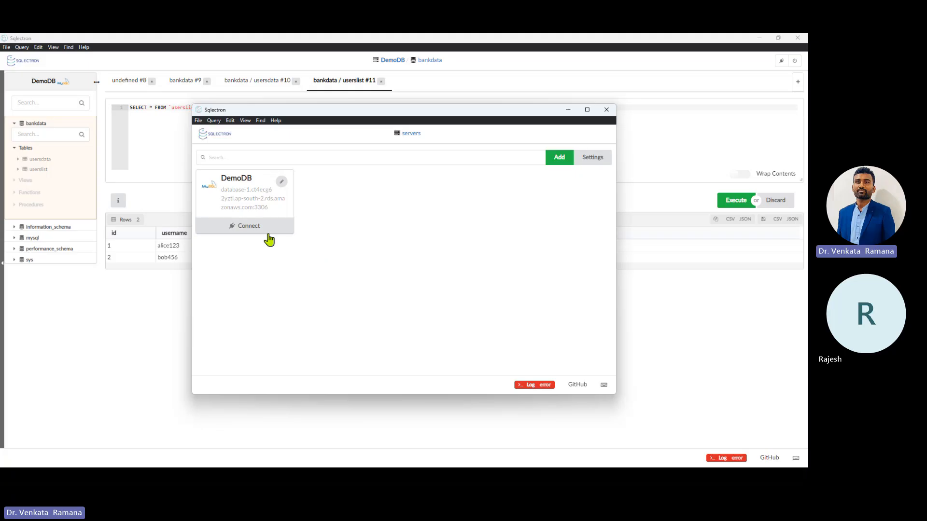
{"action": "left_click", "coordinate": [260, 230]}
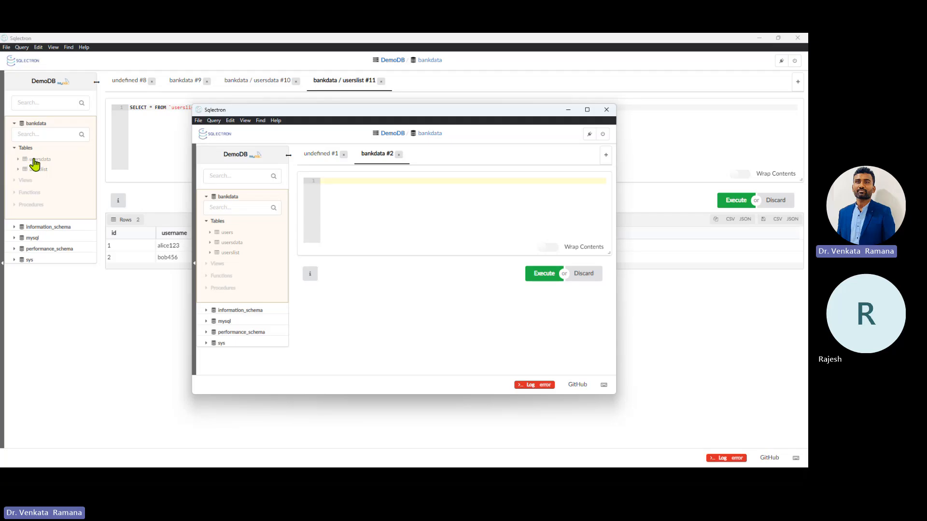
Step: Show the empty users table with its Name, SurName and Mobile columns, then switch to Notepad++
{"action": "left_click", "coordinate": [227, 233]}
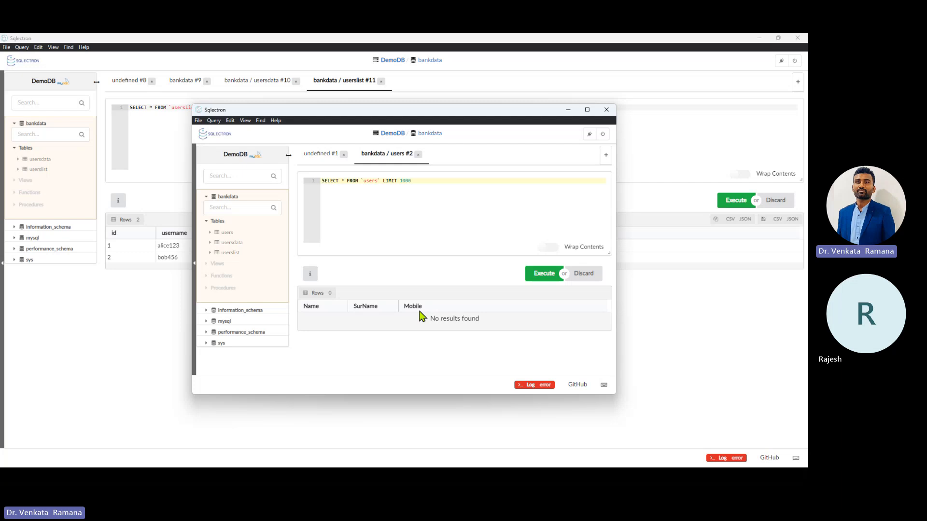
{"action": "left_click_drag", "start_coordinate": [324, 308], "coordinate": [292, 307]}
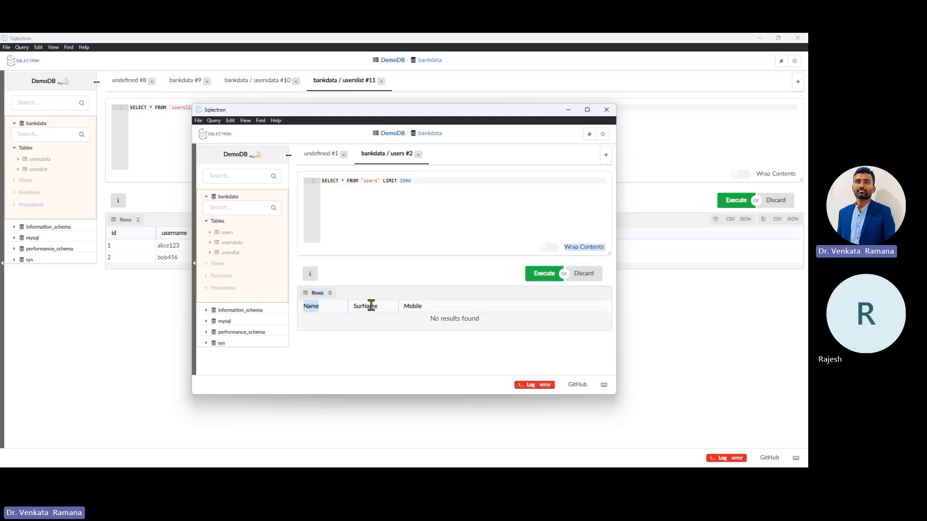
{"action": "left_click_drag", "start_coordinate": [382, 307], "coordinate": [350, 308]}
{"action": "left_click_drag", "start_coordinate": [432, 308], "coordinate": [404, 308]}
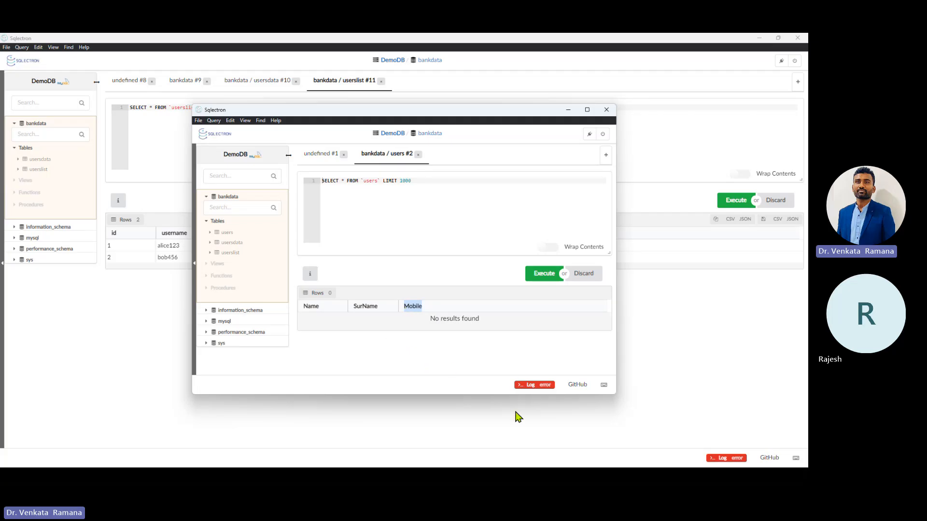
{"action": "key", "text": "alt+Tab"}
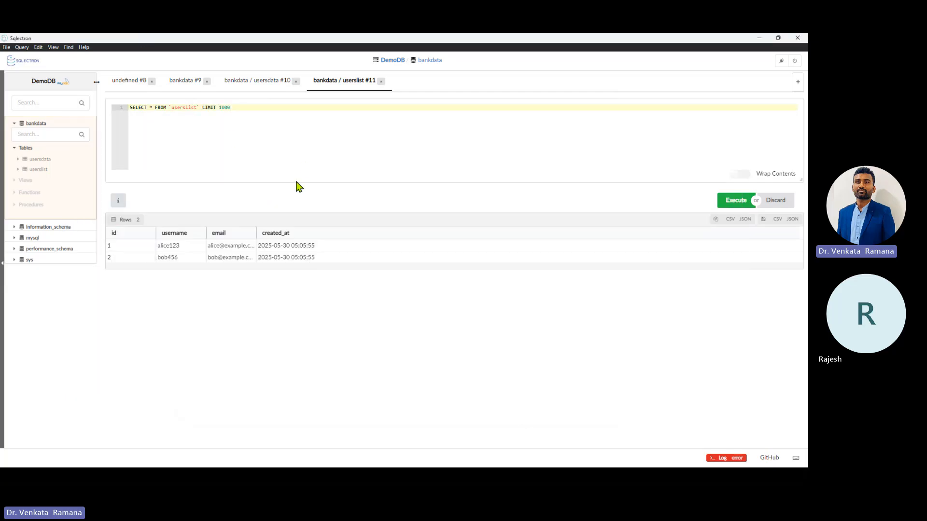
{"action": "key", "text": "alt+Tab"}
{"action": "key", "text": "alt+Tab"}
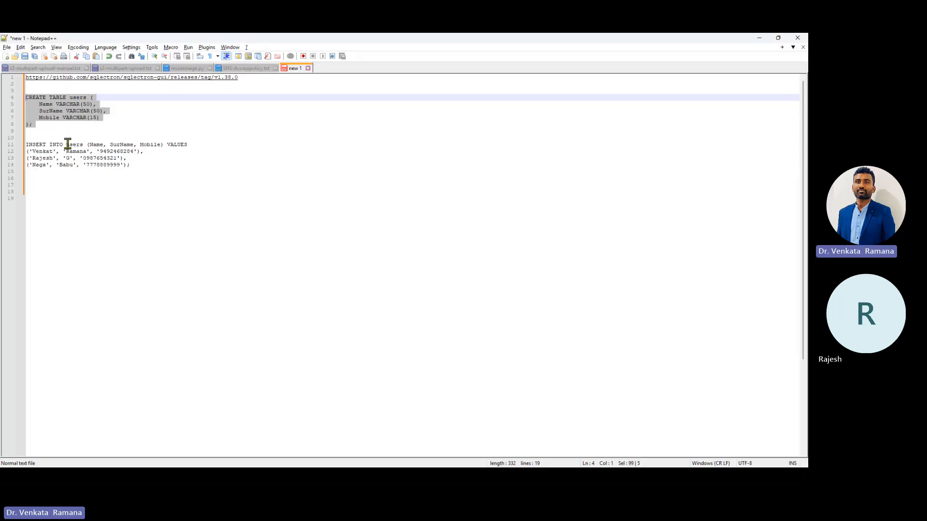
Step: Select the INSERT INTO users statement for three rows, then return to the second Sqlectron window
{"action": "left_click_drag", "start_coordinate": [137, 166], "coordinate": [20, 144]}
{"action": "key", "text": "ctrl+c"}
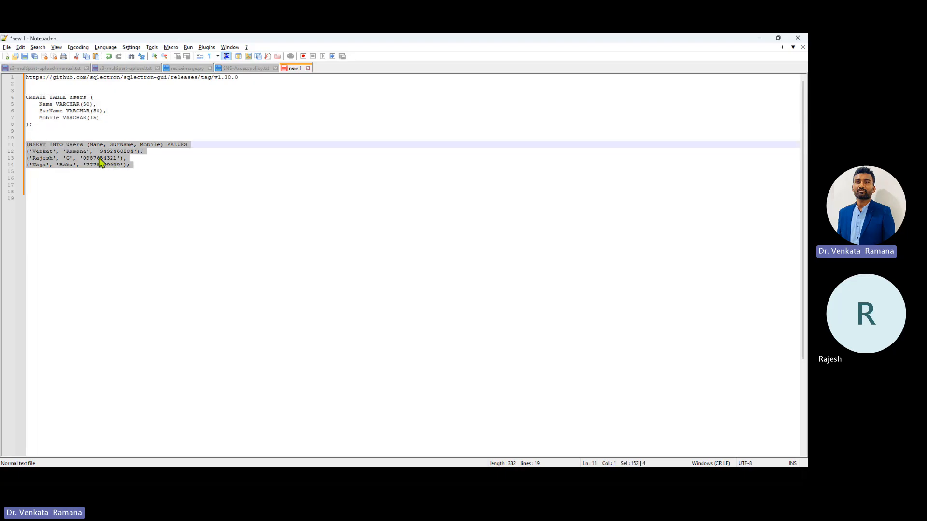
{"action": "key", "text": "alt+Tab"}
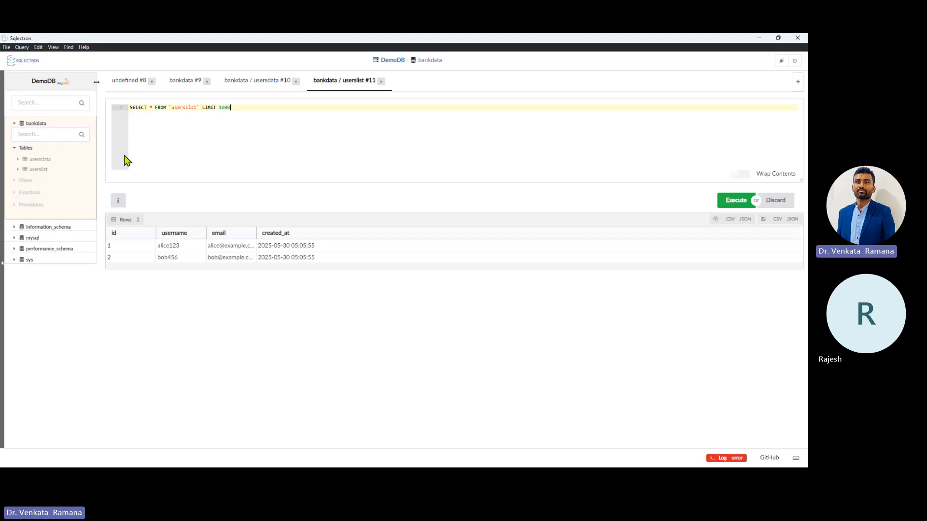
{"action": "key", "text": "alt+Tab"}
{"action": "key", "text": "alt+Tab"}
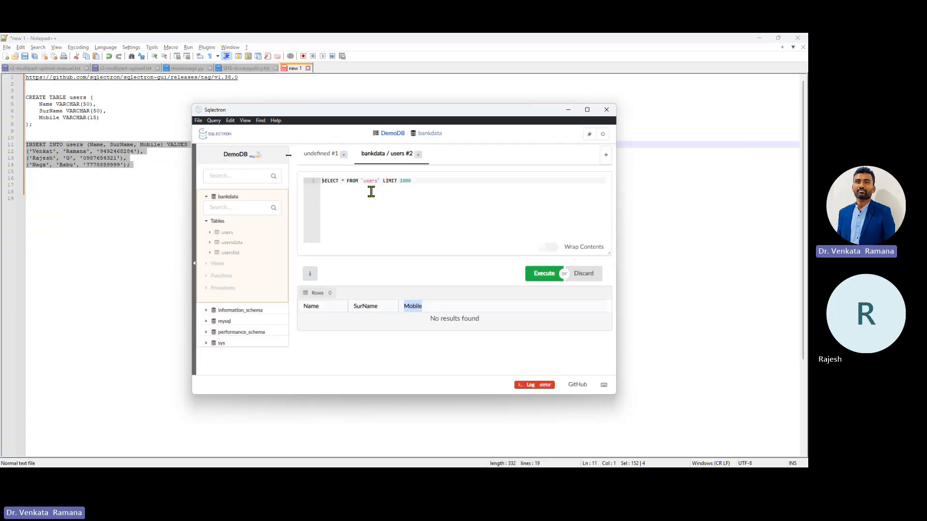
Step: Replace the editor query with the pasted INSERT INTO users statement, run it (3 rows affected), and reopen users
{"action": "left_click", "coordinate": [229, 233]}
{"action": "left_click", "coordinate": [425, 185]}
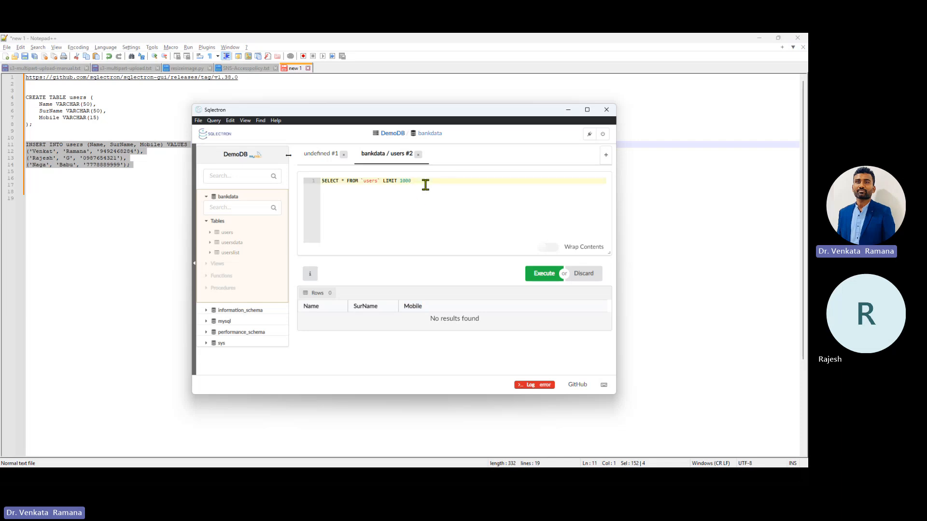
{"action": "key", "text": "ctrl+a"}
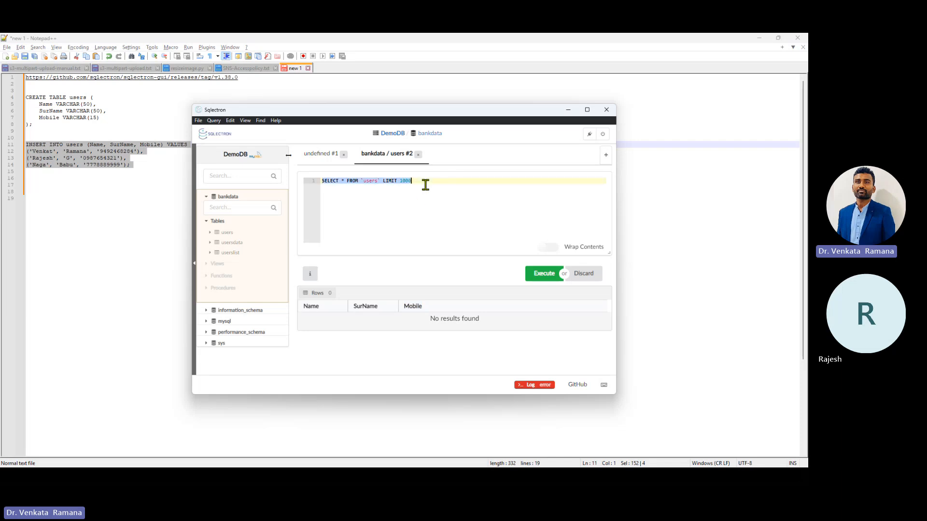
{"action": "key", "text": "ctrl+v"}
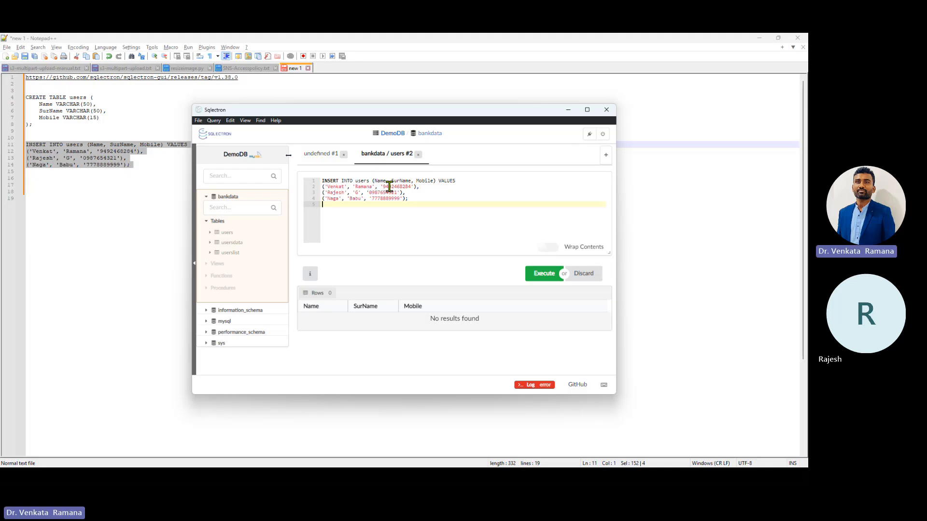
{"action": "key", "text": "BackSpace"}
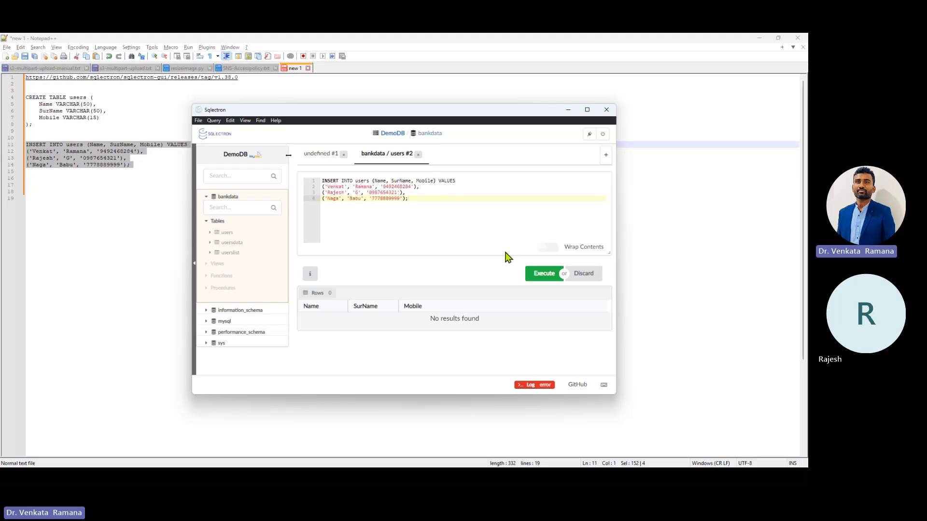
{"action": "left_click", "coordinate": [546, 276]}
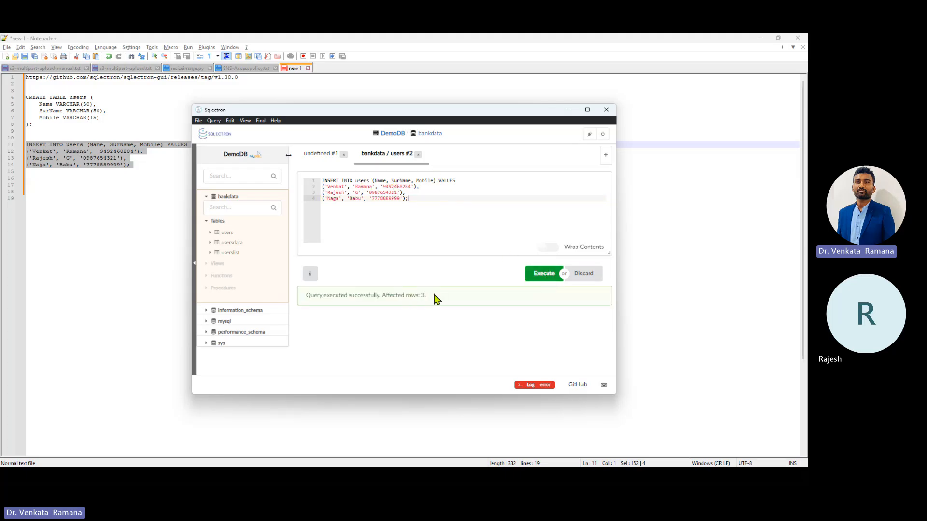
{"action": "left_click_drag", "start_coordinate": [435, 295], "coordinate": [304, 295]}
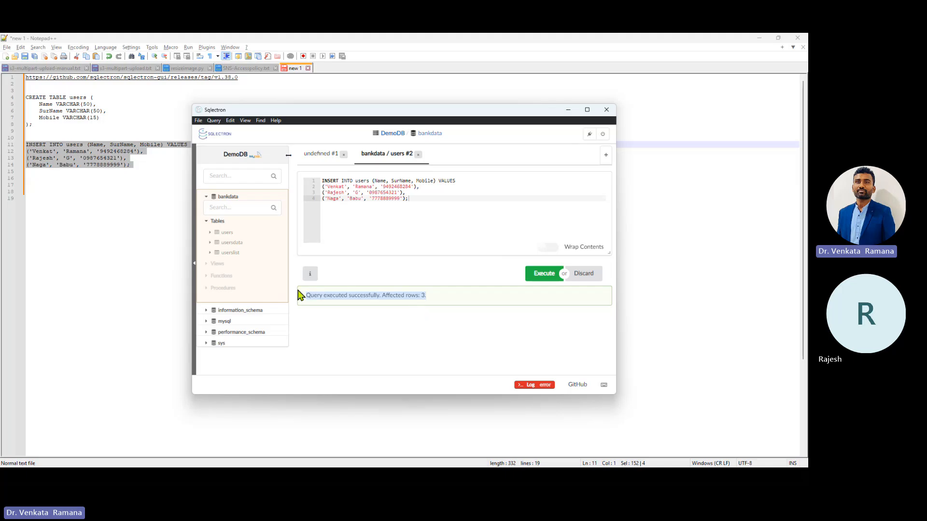
{"action": "left_click", "coordinate": [229, 235]}
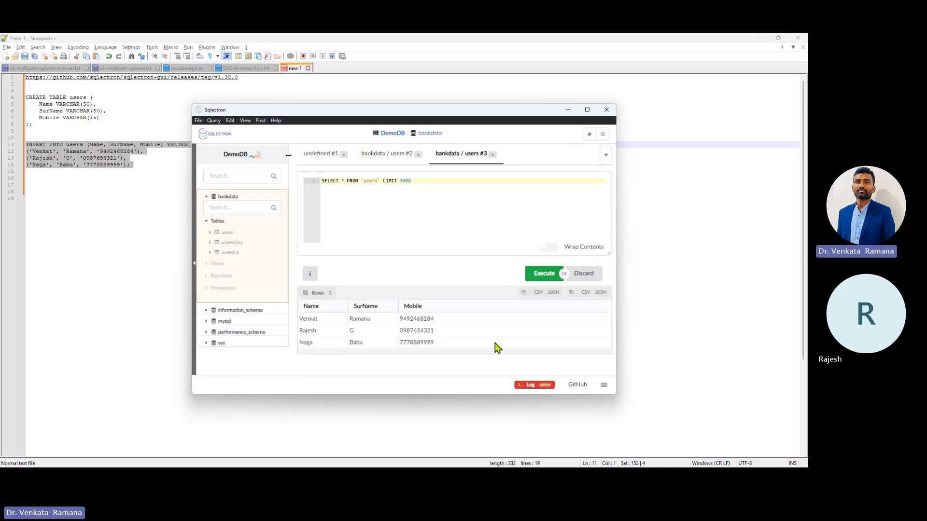
{"action": "left_click_drag", "start_coordinate": [427, 344], "coordinate": [300, 321]}
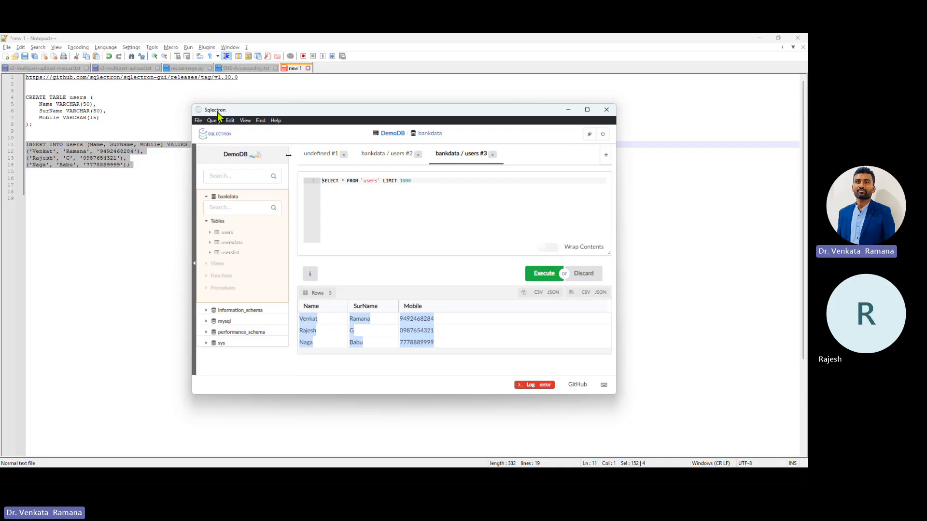
{"action": "key", "text": "alt+Tab"}
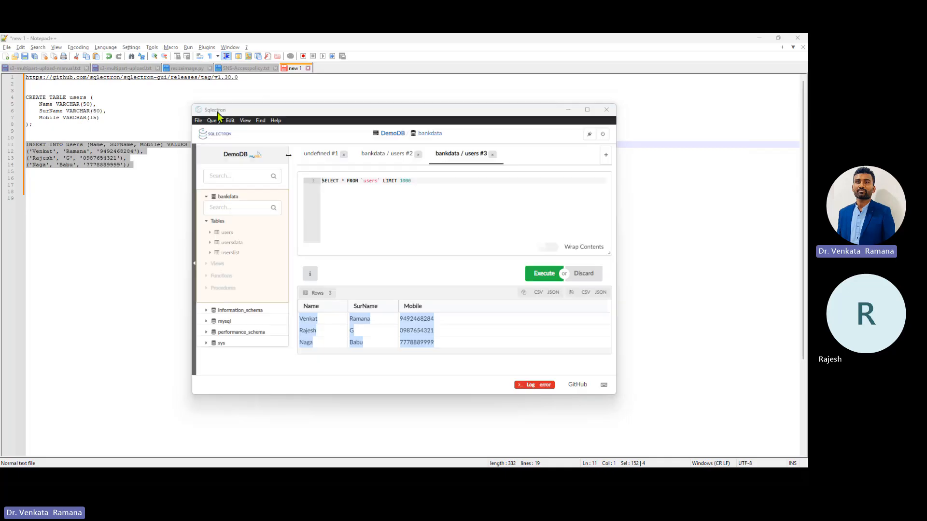
Step: Check database-1's endpoint on the RDS page in Chrome, then return to the Sqlectron DemoDB window
{"action": "key", "text": "alt+Tab"}
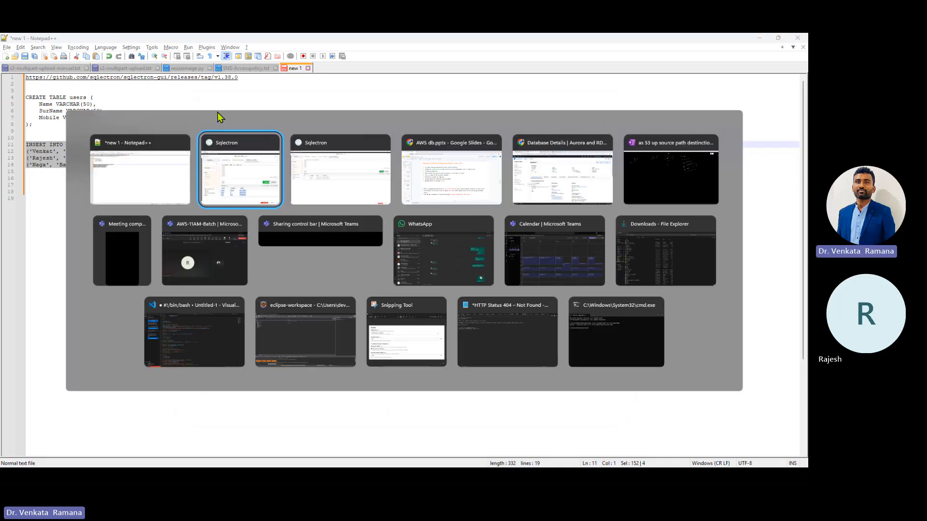
{"action": "key", "text": "alt+Tab"}
{"action": "key", "text": "alt+Tab"}
{"action": "key", "text": "alt+Tab"}
{"action": "key", "text": "alt+Tab"}
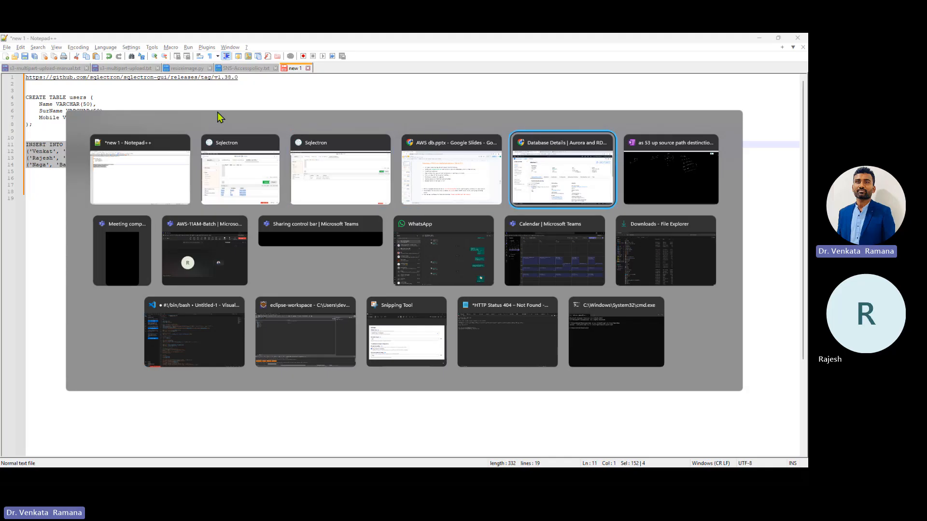
{"action": "key", "text": "alt+Tab"}
{"action": "key", "text": "alt+Tab"}
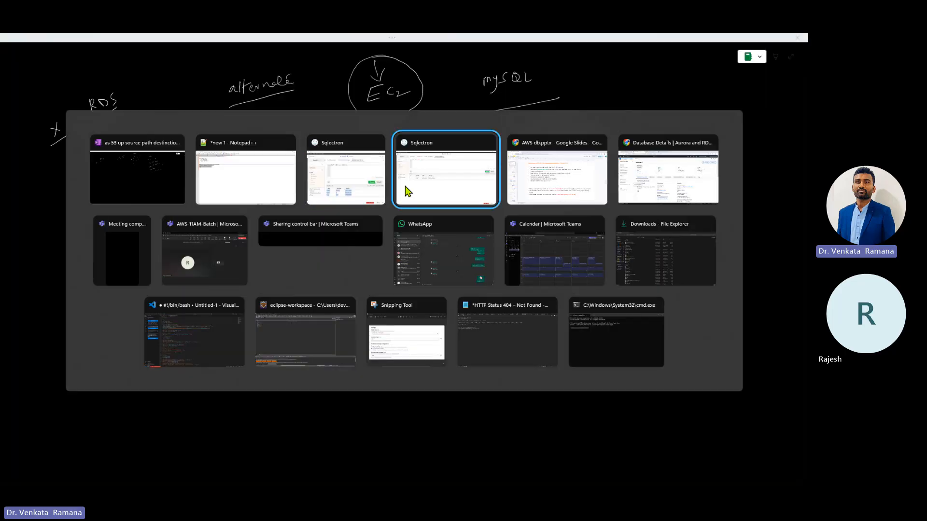
{"action": "key", "text": "alt+Tab"}
{"action": "key", "text": "alt+Tab"}
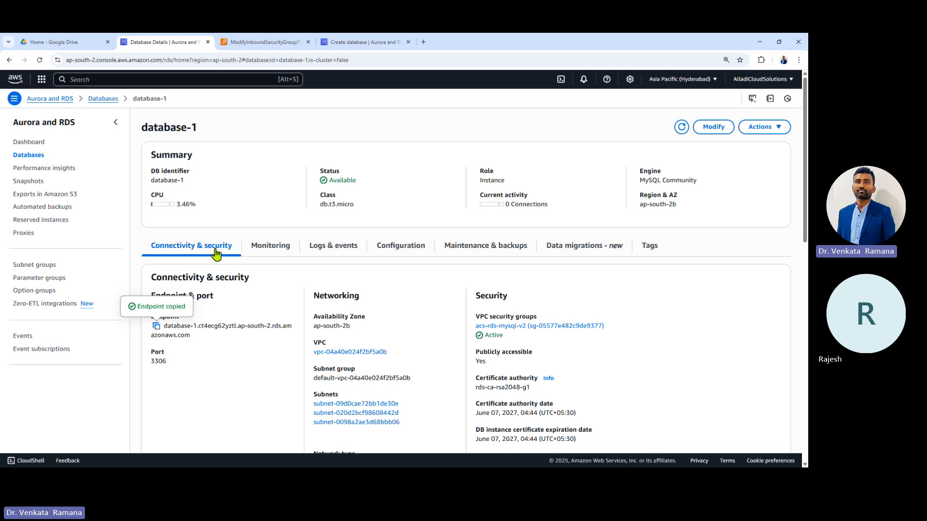
{"action": "key", "text": "alt+Tab"}
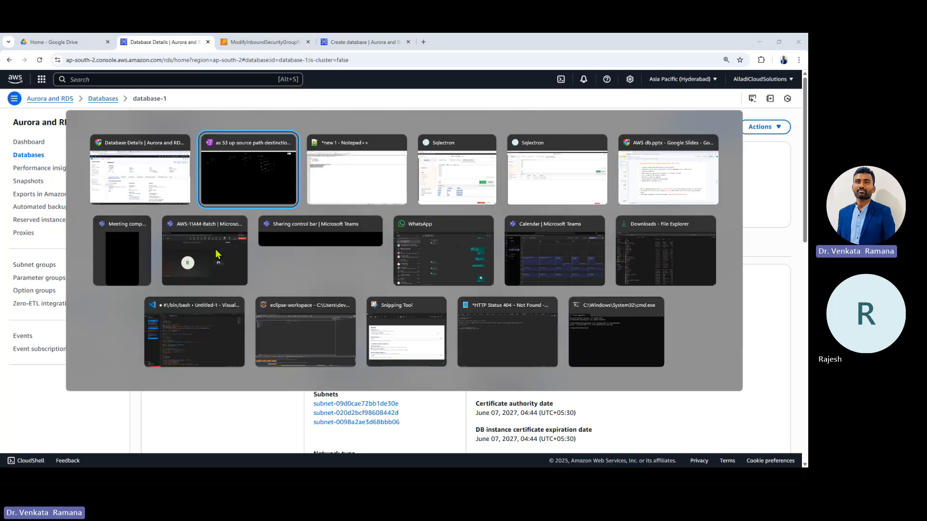
{"action": "key", "text": "alt+Tab"}
{"action": "key", "text": "alt+Tab"}
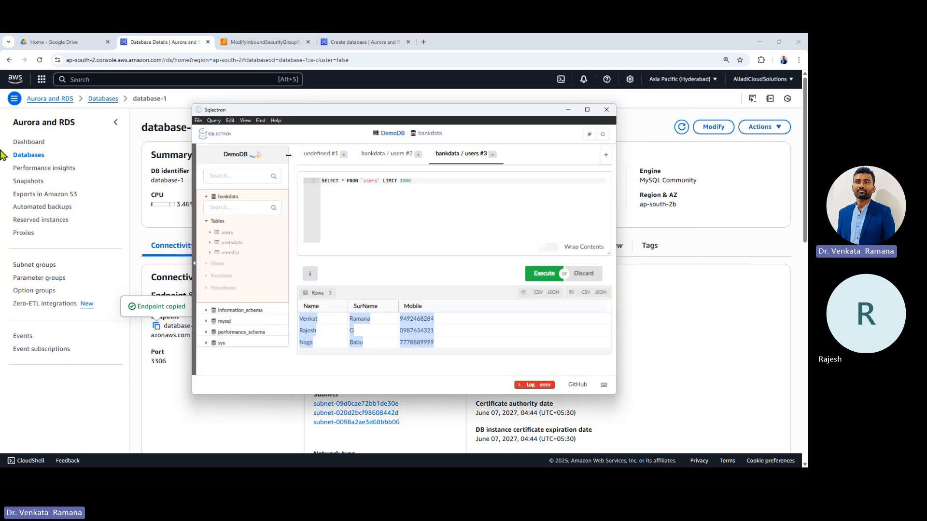
Step: Replace the SELECT query with SHOW TABLES; and run it to list users, usersdata and userslist
{"action": "left_click", "coordinate": [425, 180]}
{"action": "key", "text": "ctrl+a"}
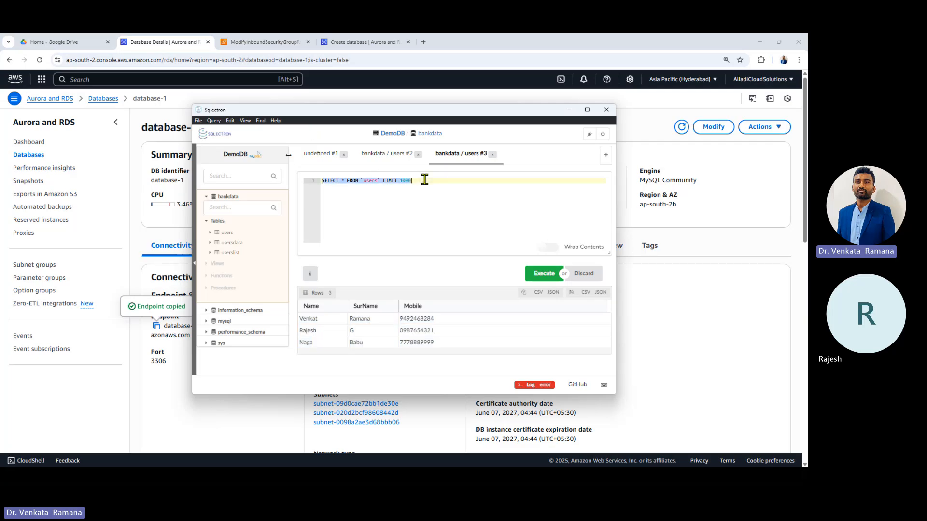
{"action": "left_click", "coordinate": [228, 198]}
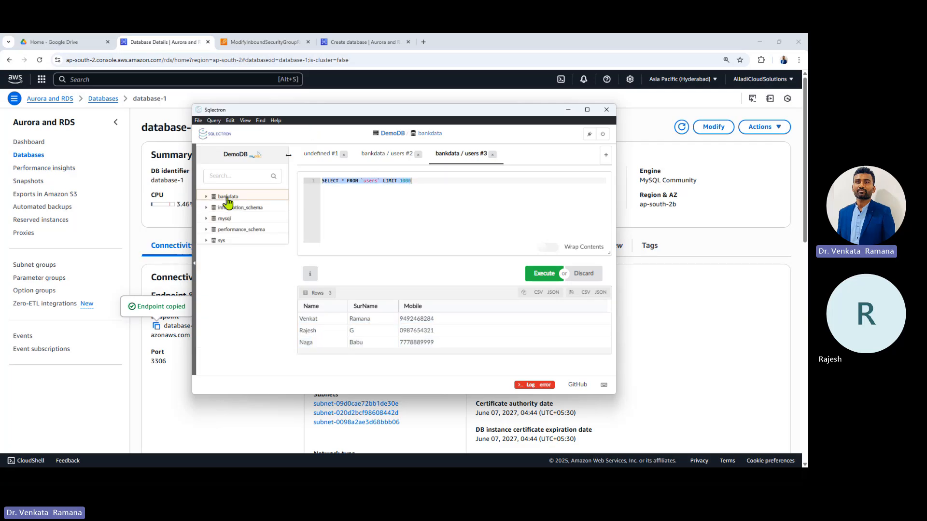
{"action": "left_click", "coordinate": [227, 197]}
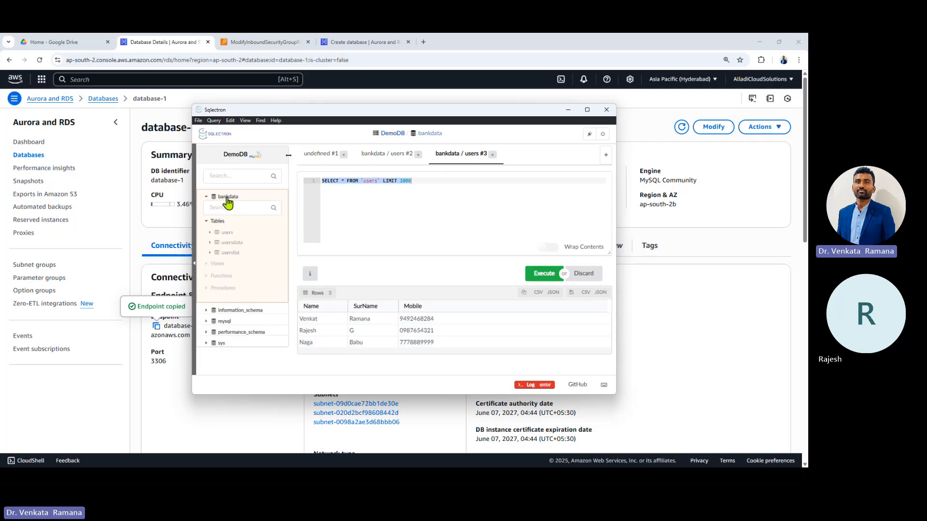
{"action": "key", "text": "ctrl+a"}
{"action": "left_click", "coordinate": [440, 188]}
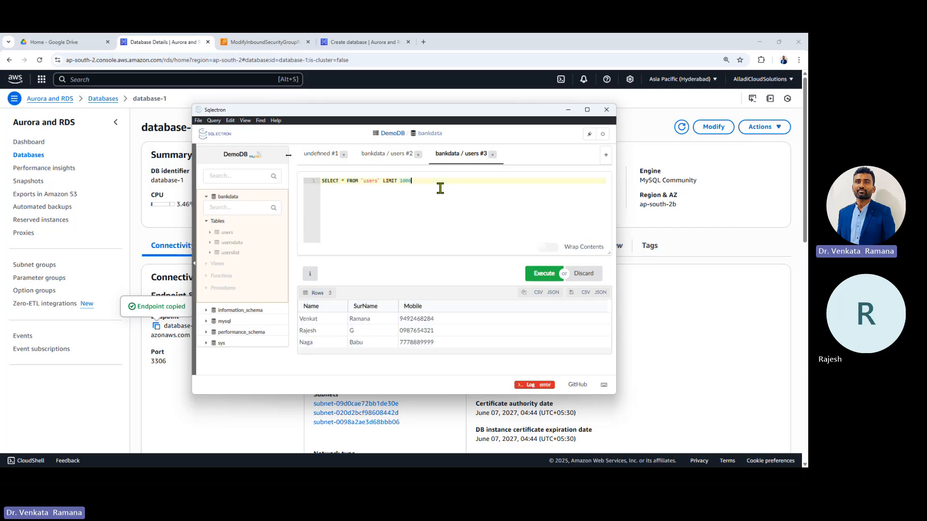
{"action": "key", "text": "BackSpace"}
{"action": "key", "text": "BackSpace"}
{"action": "key", "text": "BackSpace"}
{"action": "key", "text": "BackSpace"}
{"action": "key", "text": "BackSpace"}
{"action": "key", "text": "BackSpace"}
{"action": "key", "text": "BackSpace"}
{"action": "key", "text": "BackSpace"}
{"action": "key", "text": "BackSpace"}
{"action": "key", "text": "BackSpace"}
{"action": "key", "text": "BackSpace"}
{"action": "key", "text": "BackSpace"}
{"action": "key", "text": "BackSpace"}
{"action": "key", "text": "BackSpace"}
{"action": "key", "text": "BackSpace"}
{"action": "key", "text": "BackSpace"}
{"action": "key", "text": "BackSpace"}
{"action": "key", "text": "BackSpace"}
{"action": "key", "text": "BackSpace"}
{"action": "key", "text": "BackSpace"}
{"action": "key", "text": "BackSpace"}
{"action": "key", "text": "BackSpace"}
{"action": "type", "text": ";"}
{"action": "key", "text": "BackSpace"}
{"action": "key", "text": "BackSpace"}
{"action": "type", "text": "BLES;"}
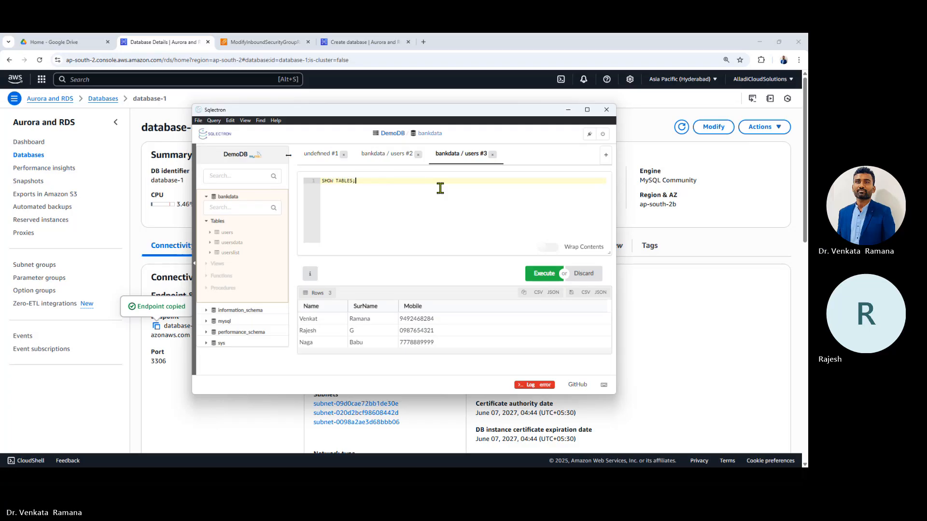
{"action": "key", "text": "Return"}
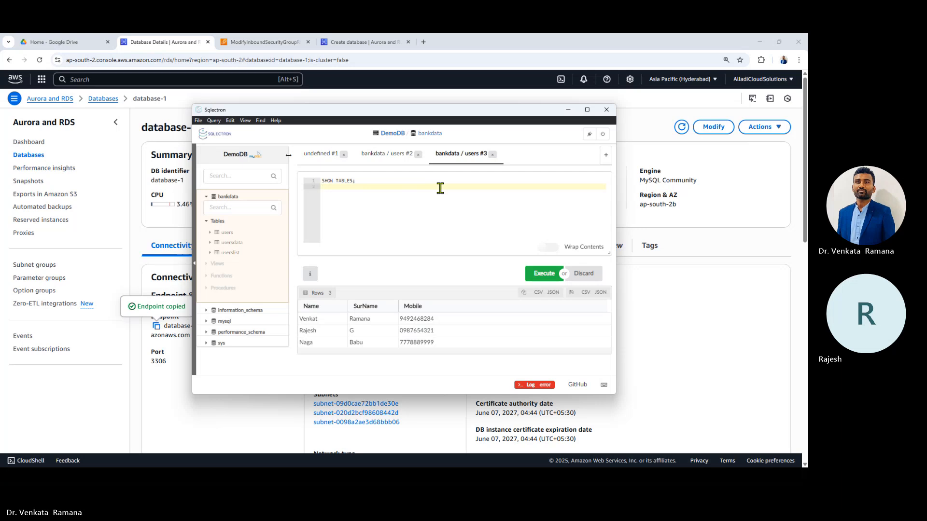
{"action": "key", "text": "BackSpace"}
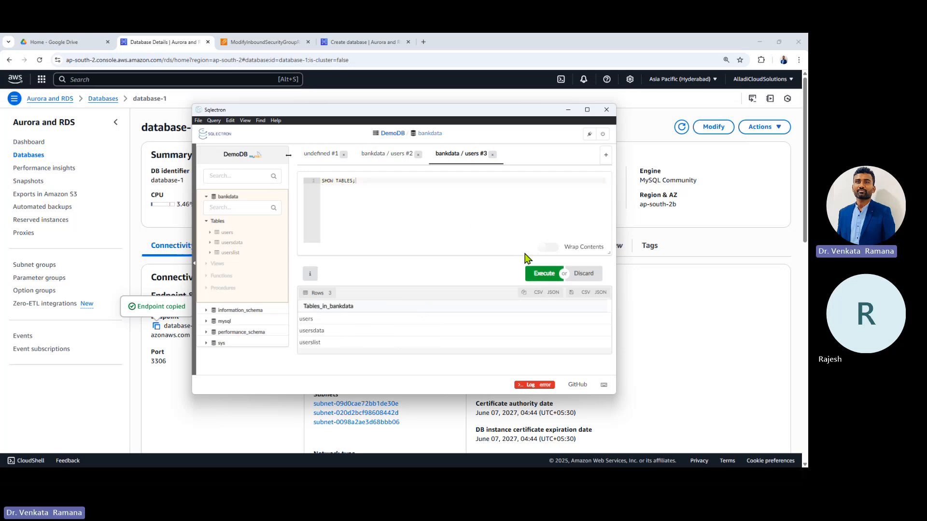
{"action": "left_click_drag", "start_coordinate": [321, 318], "coordinate": [287, 345]}
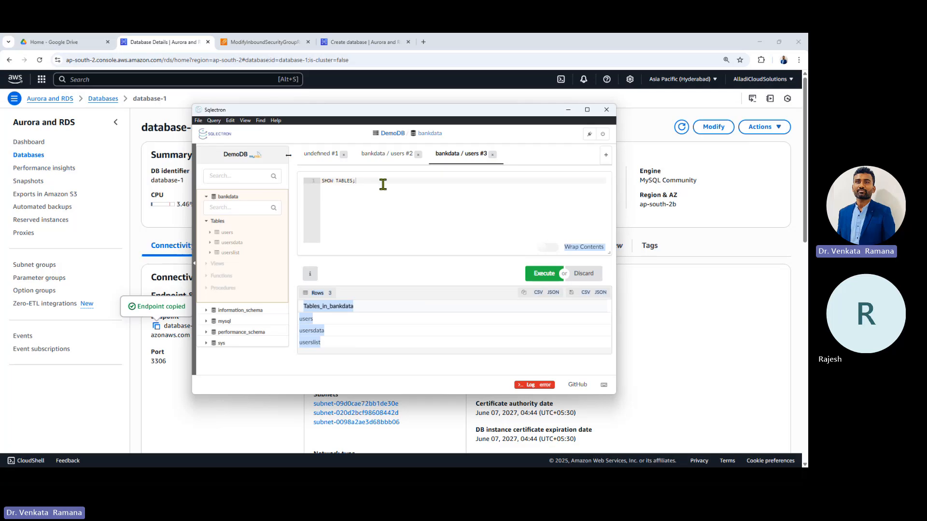
Step: Change the query to SHOW DATABASES; and execute it, returning five databases including bankdata and sys
{"action": "left_click", "coordinate": [382, 183]}
{"action": "key", "text": "BackSpace"}
{"action": "key", "text": "BackSpace"}
{"action": "key", "text": "BackSpace"}
{"action": "key", "text": "BackSpace"}
{"action": "key", "text": "BackSpace"}
{"action": "key", "text": "BackSpace"}
{"action": "key", "text": "BackSpace"}
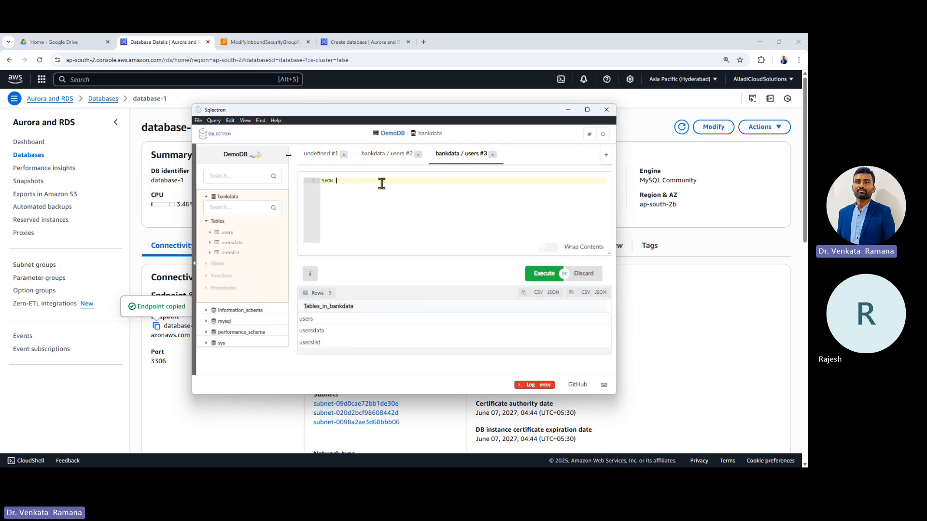
{"action": "type", "text": "BATA"}
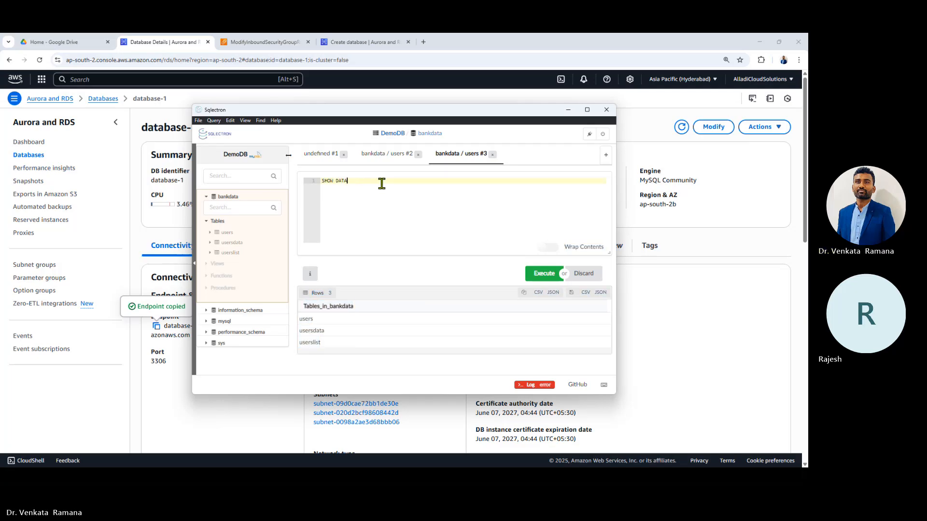
{"action": "type", "text": "BASES;"}
{"action": "key", "text": "Return"}
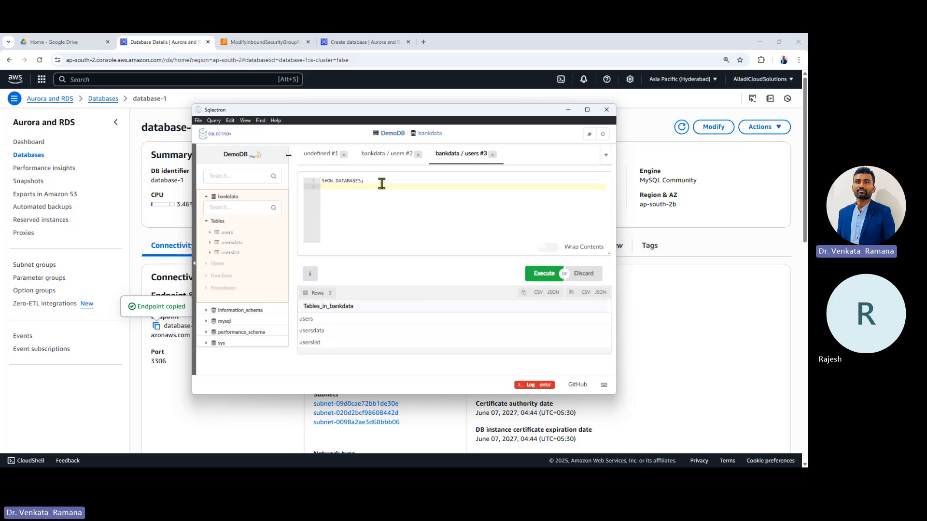
{"action": "left_click", "coordinate": [381, 183]}
{"action": "left_click", "coordinate": [544, 273]}
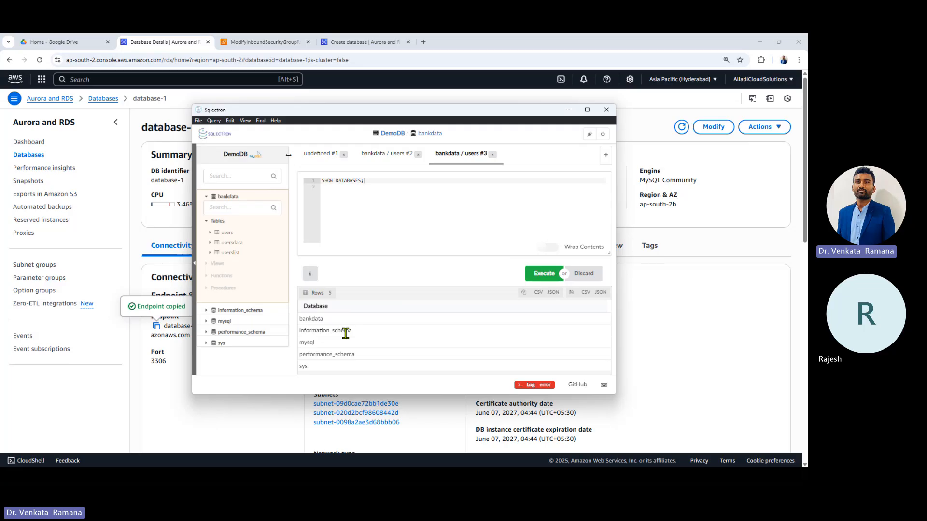
Step: Look through the open AWS browser tabs and return to database-1's details page
{"action": "left_click", "coordinate": [256, 41]}
{"action": "left_click", "coordinate": [360, 42]}
{"action": "left_click", "coordinate": [261, 38]}
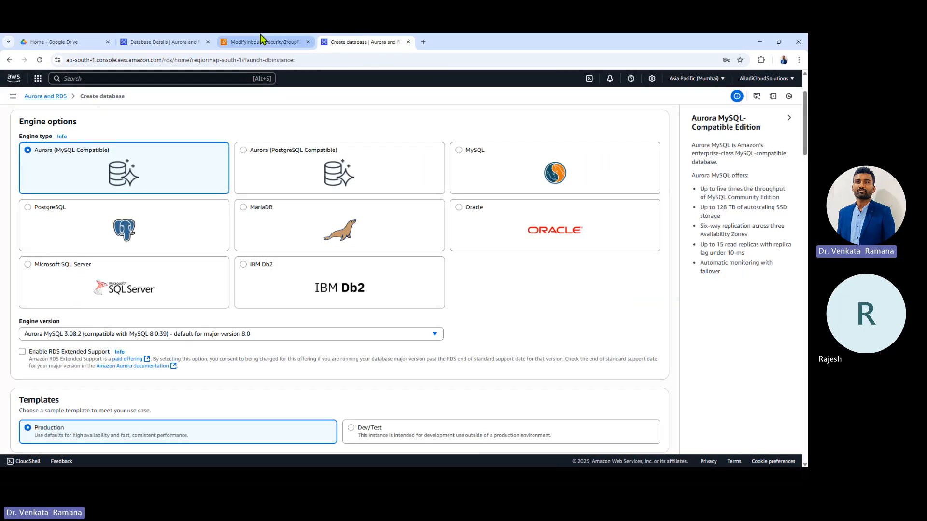
{"action": "left_click", "coordinate": [150, 38]}
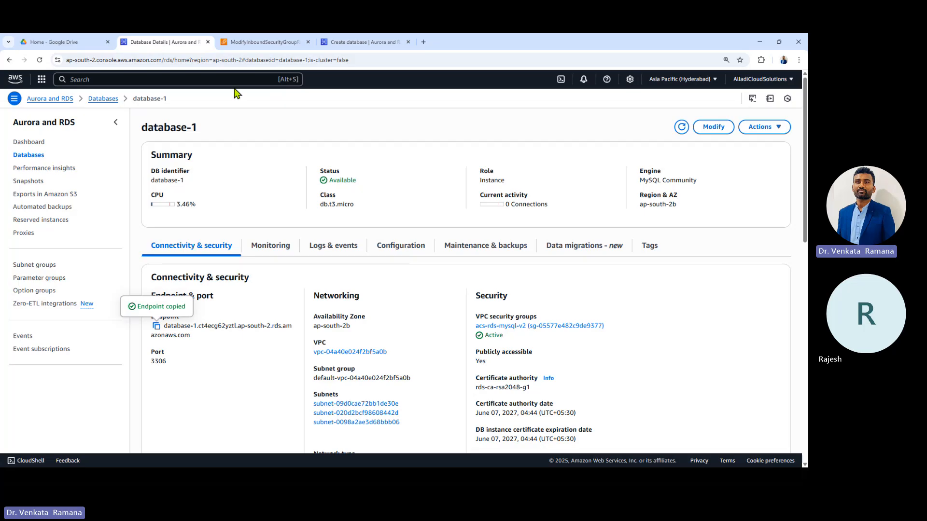
Step: Switch the region to Asia Pacific (Mumbai) and open database-3 from the Databases list
{"action": "left_click", "coordinate": [686, 79]}
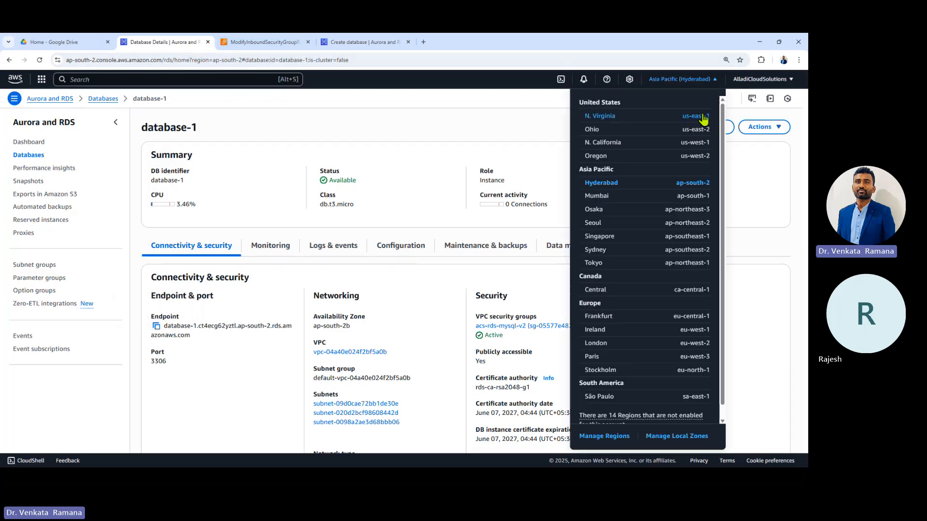
{"action": "left_click", "coordinate": [618, 195]}
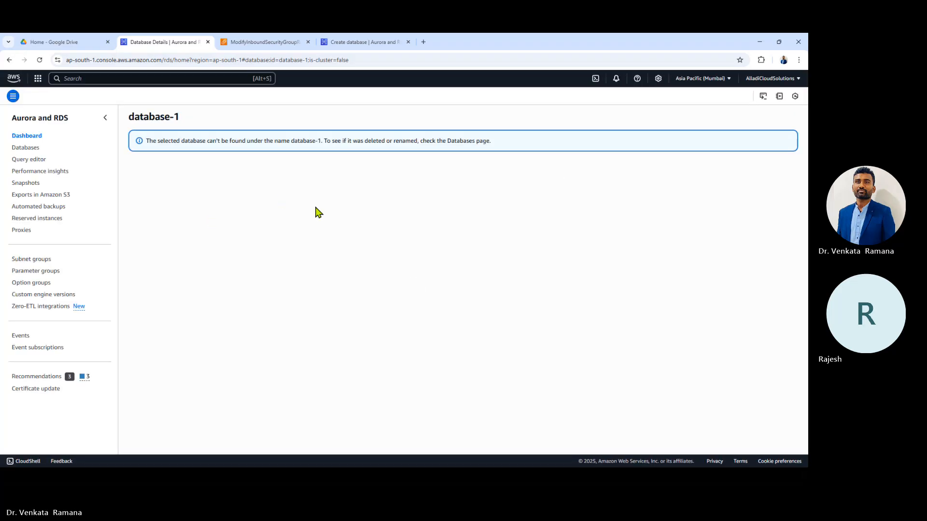
{"action": "left_click", "coordinate": [33, 149]}
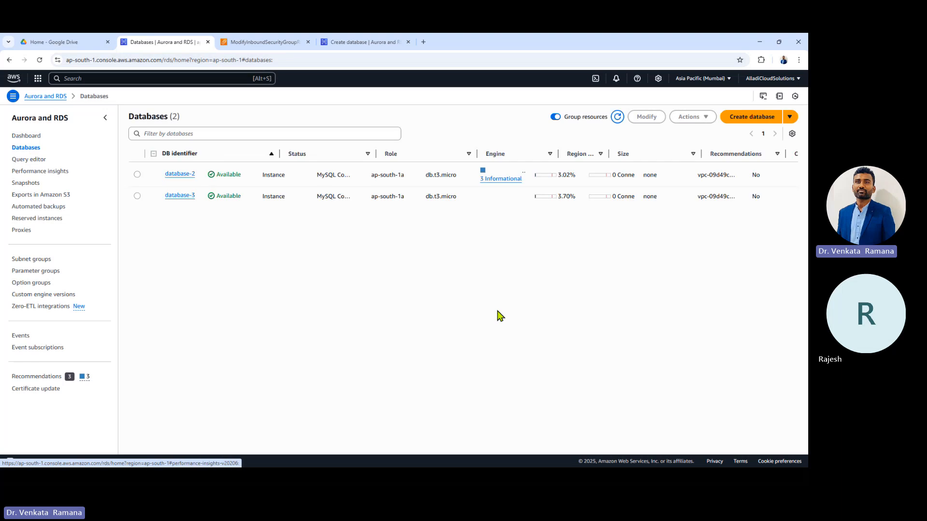
{"action": "left_click", "coordinate": [180, 190]}
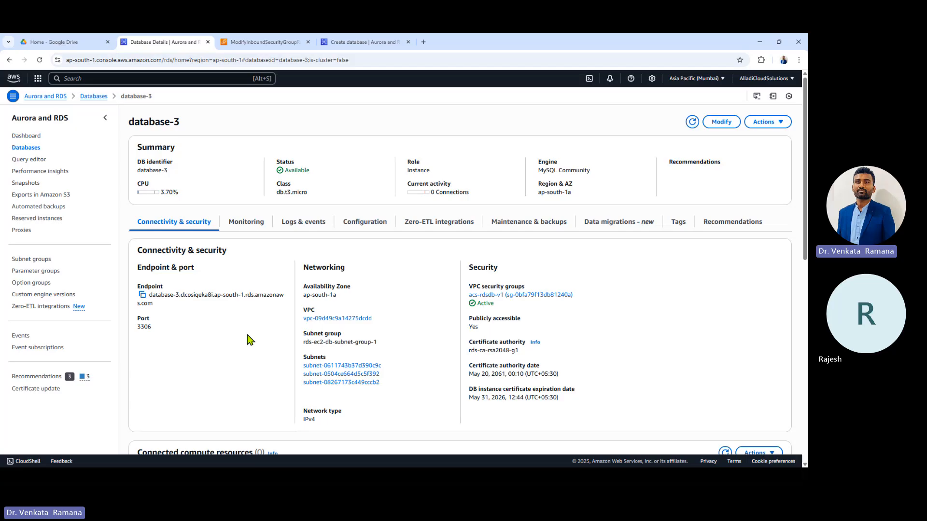
{"action": "mouse_move", "coordinate": [612, 488]}
{"action": "mouse_move", "coordinate": [558, 486]}
Step: In File Explorer, navigate D:\Bank_Project\src\main\java\com to the alladi package folder
{"action": "key", "text": "super+e"}
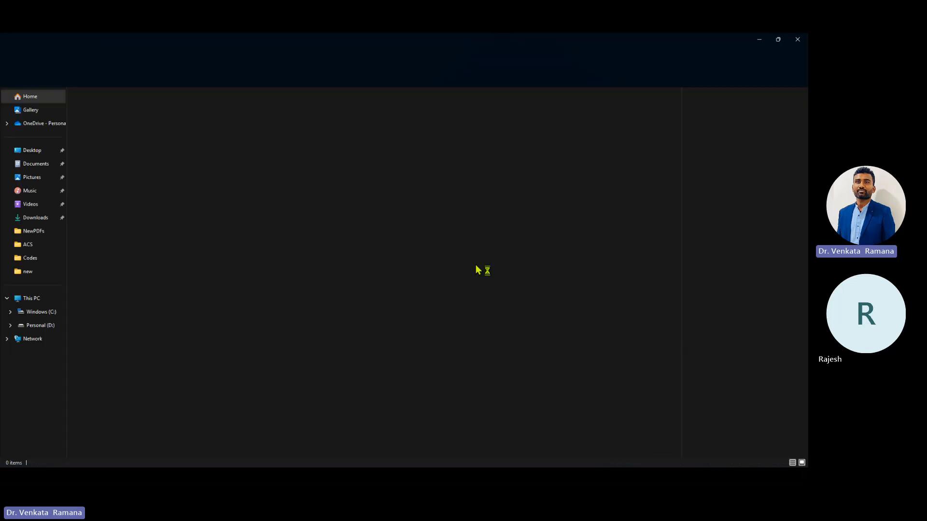
{"action": "left_click", "coordinate": [41, 325]}
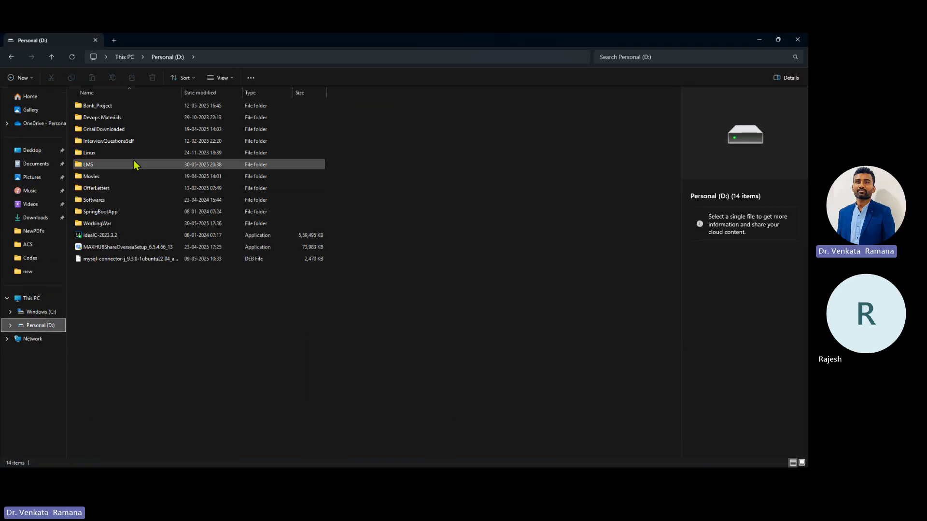
{"action": "double_click", "coordinate": [134, 108]}
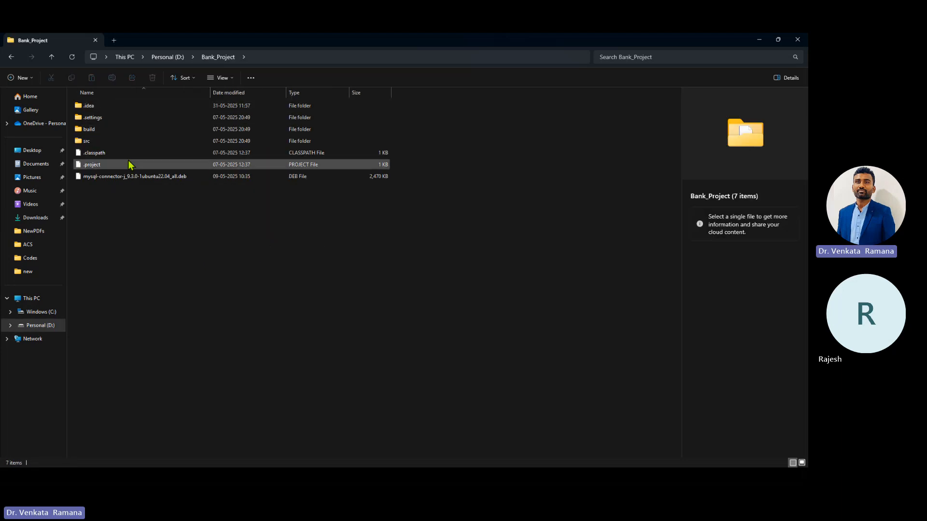
{"action": "left_click", "coordinate": [11, 57]}
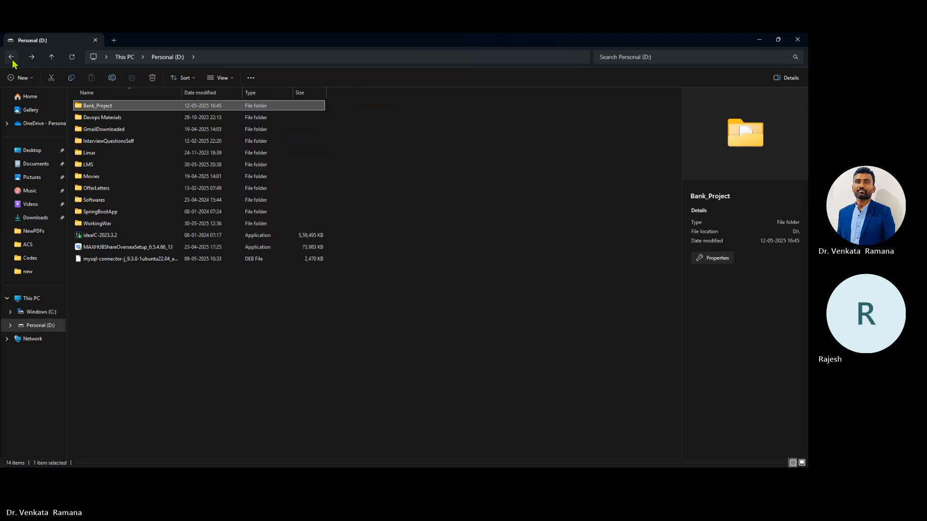
{"action": "double_click", "coordinate": [128, 107]}
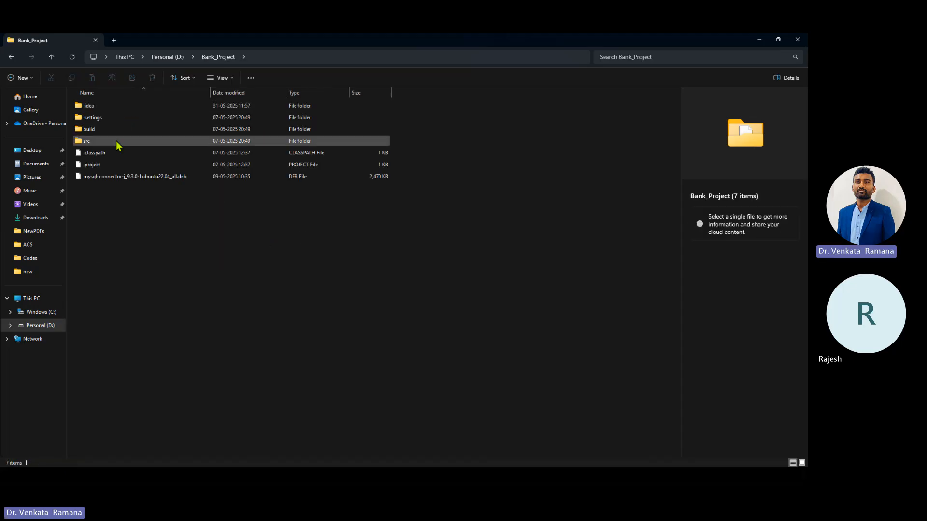
{"action": "double_click", "coordinate": [117, 144]}
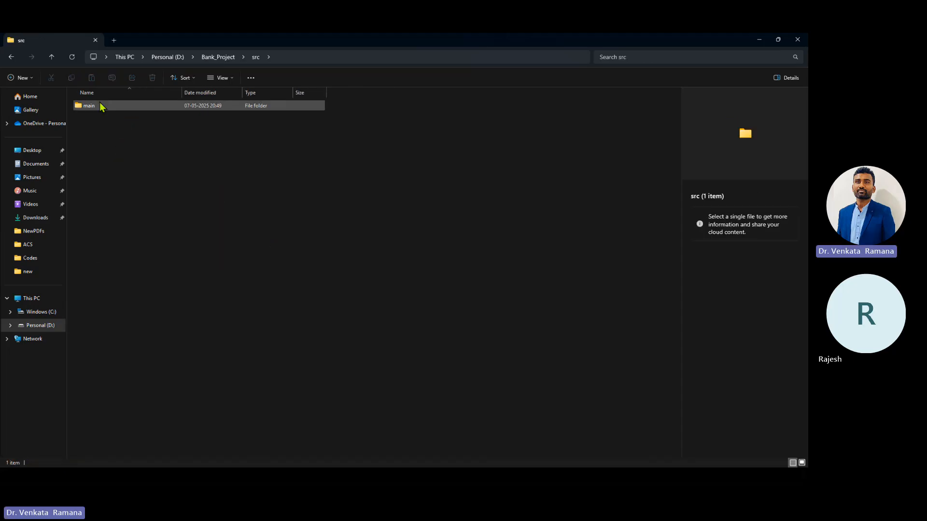
{"action": "double_click", "coordinate": [100, 105]}
{"action": "double_click", "coordinate": [110, 109]}
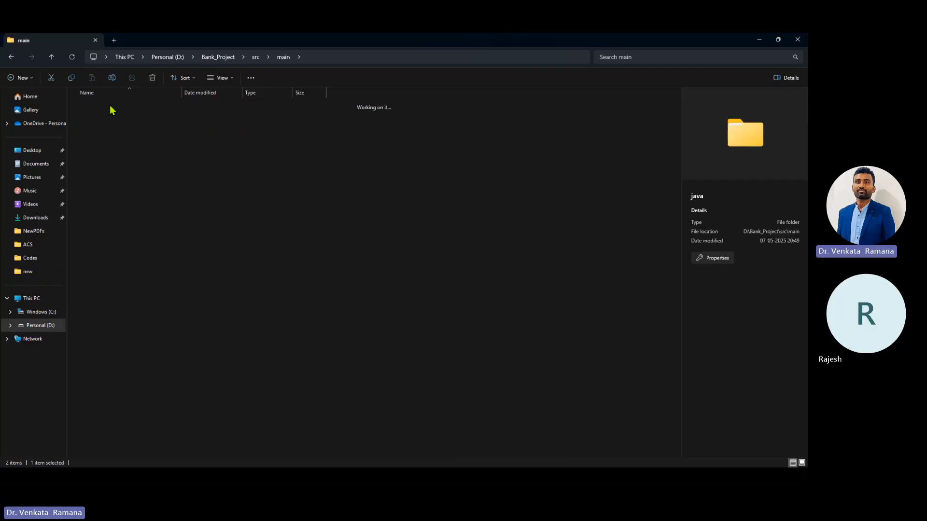
{"action": "double_click", "coordinate": [109, 105]}
{"action": "double_click", "coordinate": [109, 105]}
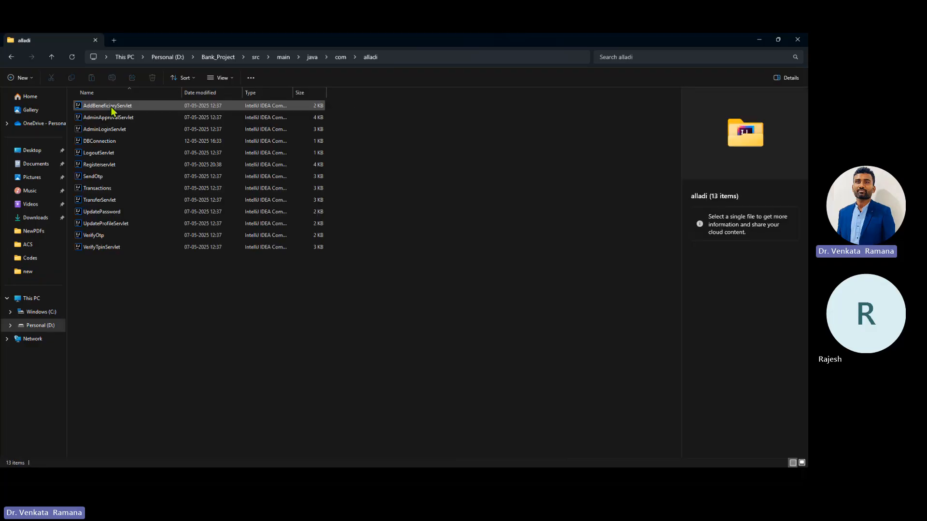
Step: Try opening AddBeneficiaryServlet (it opens in IntelliJ), then return and right-click the file
{"action": "double_click", "coordinate": [112, 108]}
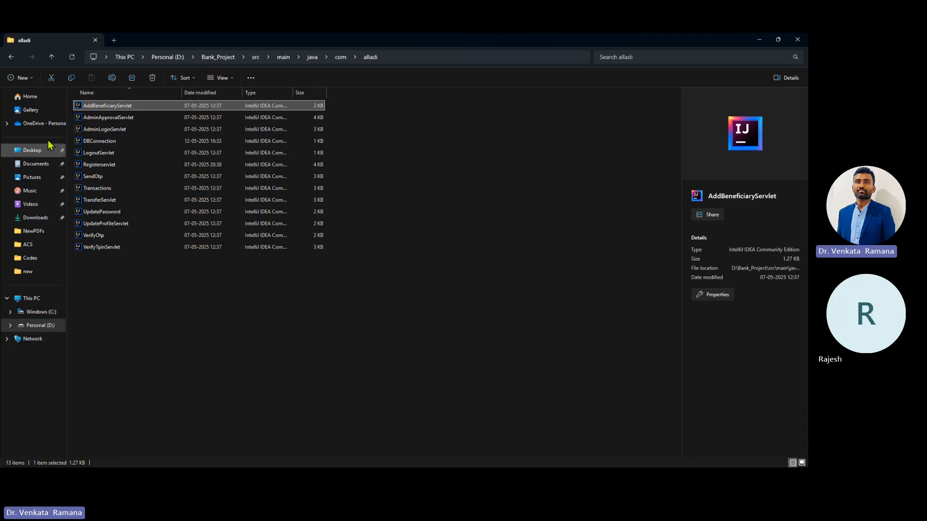
{"action": "double_click", "coordinate": [102, 109]}
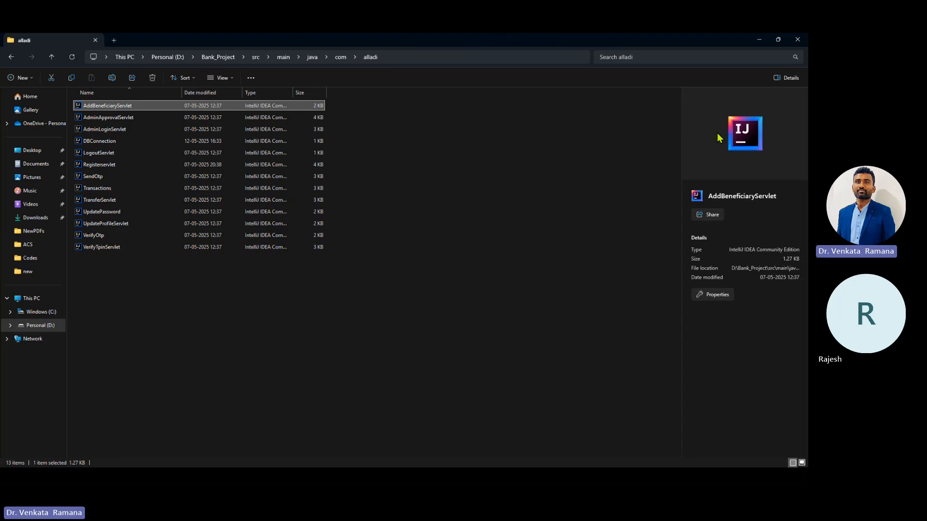
{"action": "key", "text": "alt+Tab"}
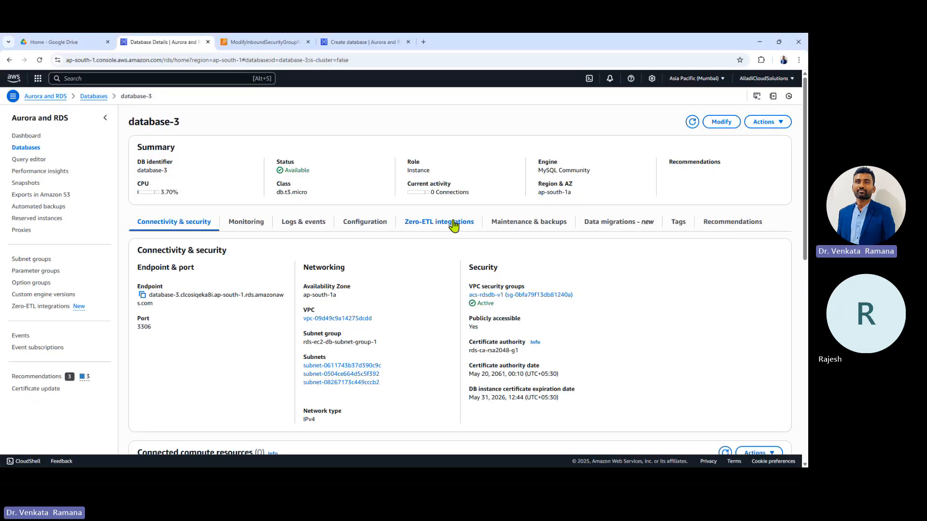
{"action": "key", "text": "alt+Tab"}
{"action": "right_click", "coordinate": [118, 106]}
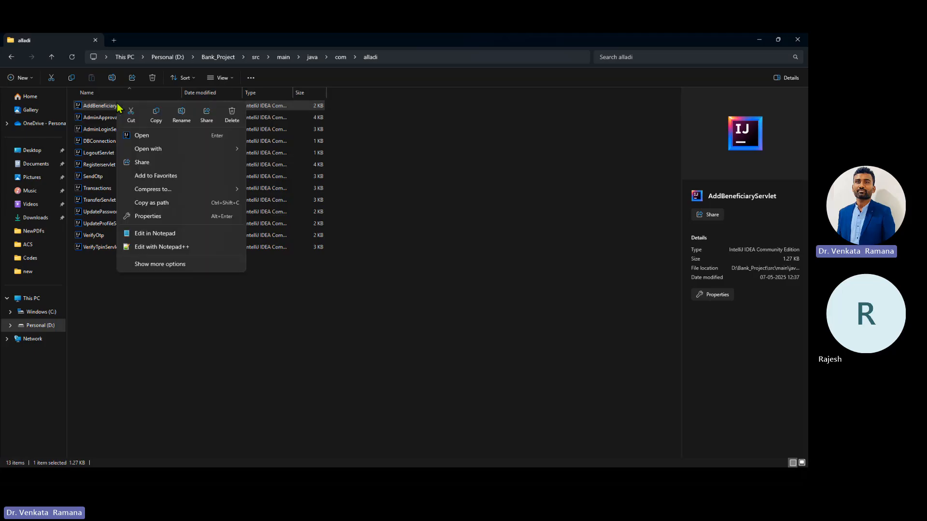
Step: Open AddBeneficiaryServlet with Visual Studio Code and inspect the connection try block on lines 20–30
{"action": "mouse_move", "coordinate": [172, 149]}
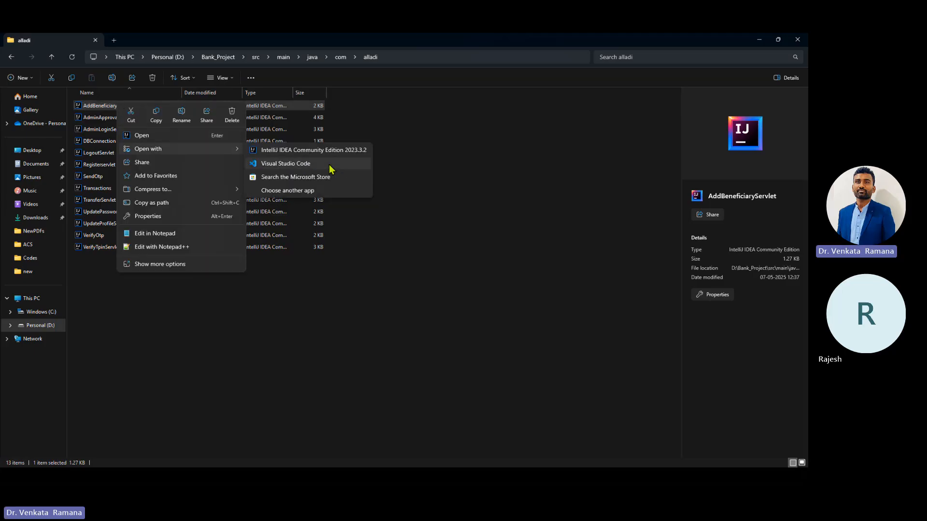
{"action": "left_click", "coordinate": [332, 167]}
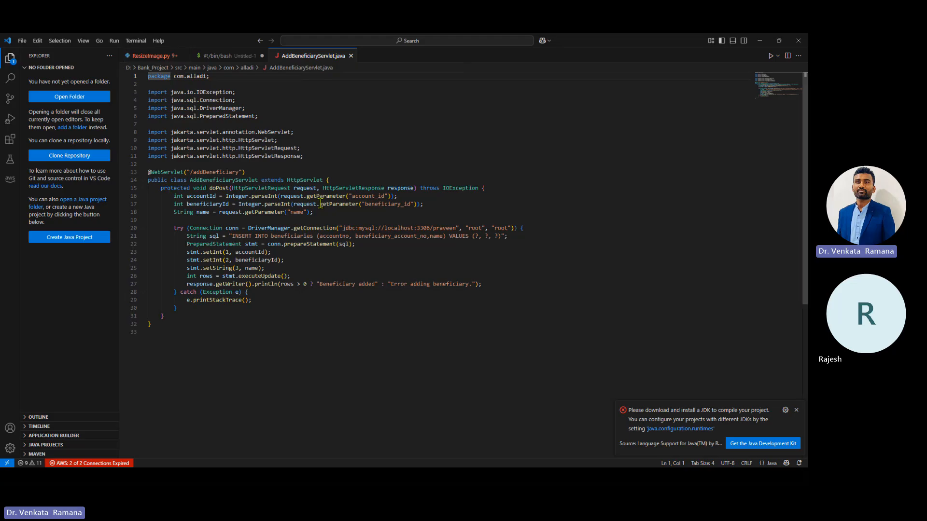
{"action": "left_click", "coordinate": [264, 225]}
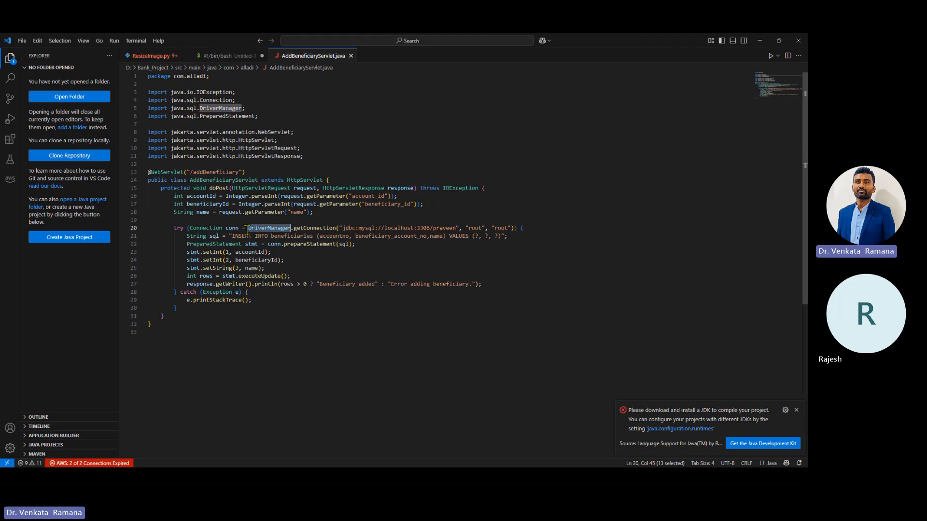
{"action": "left_click", "coordinate": [173, 228]}
{"action": "left_click_drag", "start_coordinate": [195, 230], "coordinate": [570, 257]}
{"action": "left_click", "coordinate": [541, 274]}
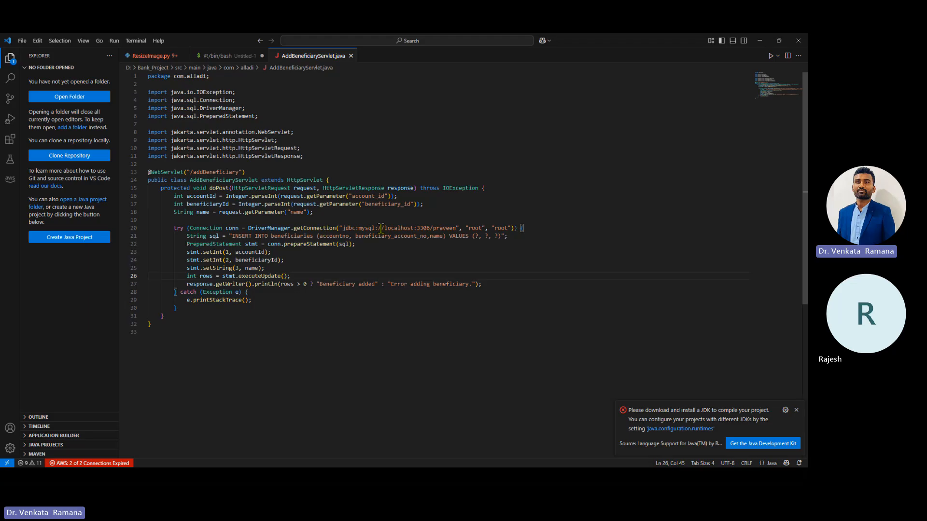
Step: Select localhost in the line-20 JDBC URL, then switch to database-3's RDS details page
{"action": "double_click", "coordinate": [400, 228]}
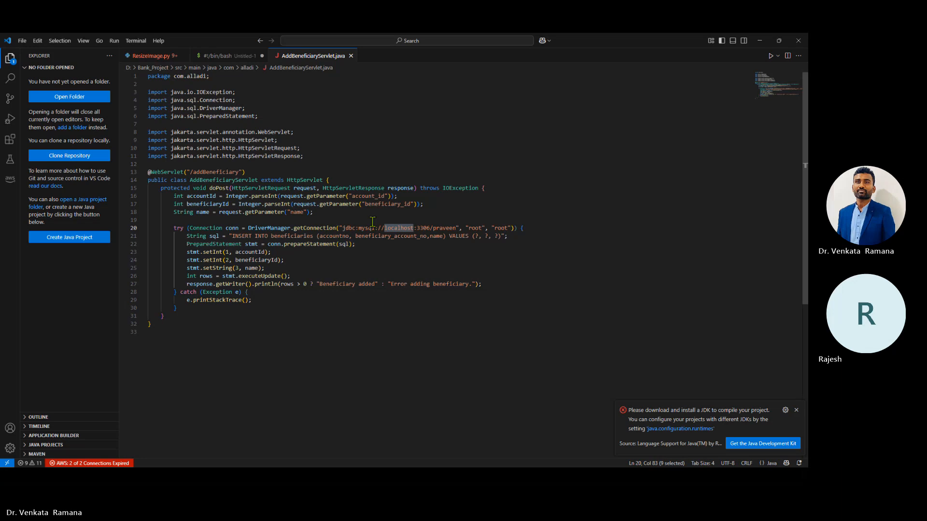
{"action": "left_click", "coordinate": [400, 228]}
{"action": "double_click", "coordinate": [400, 228]}
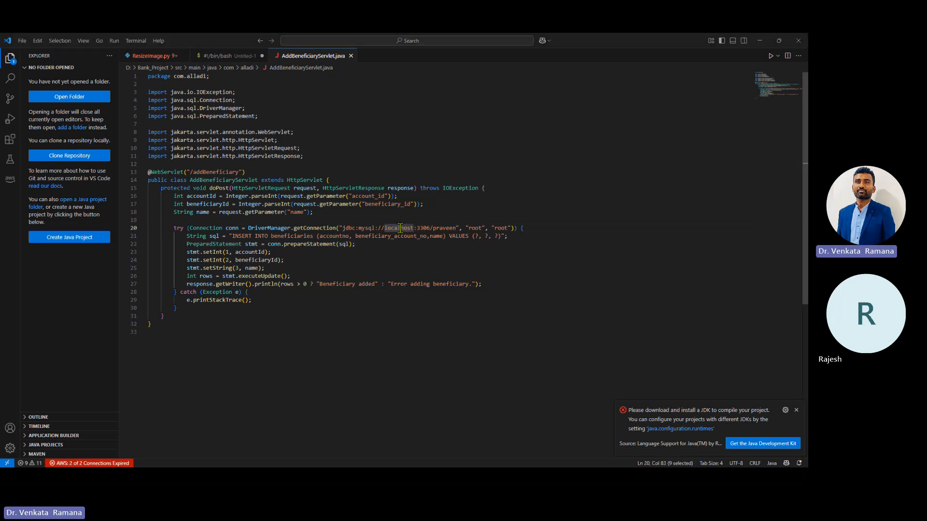
{"action": "key", "text": "alt+Tab"}
{"action": "key", "text": "alt+Tab"}
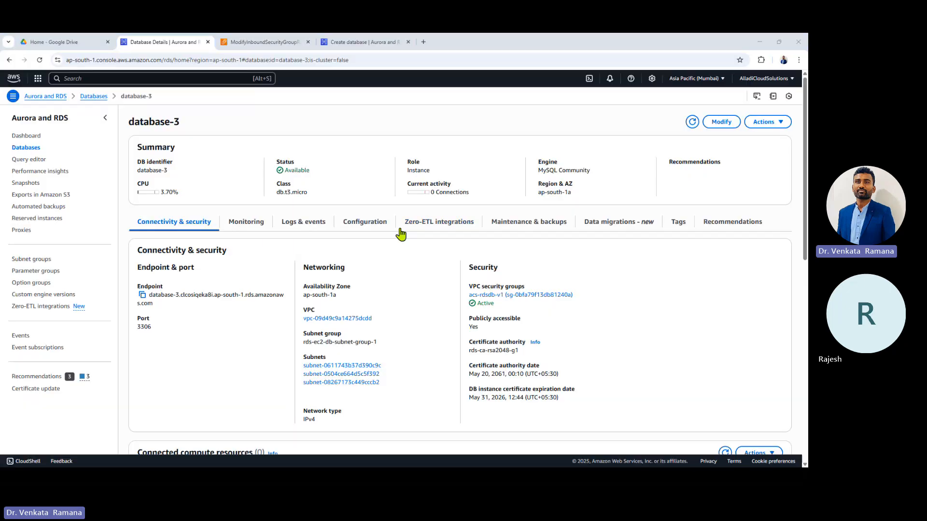
Step: Replace localhost in the JDBC URL with the copied database-3 endpoint, keeping port 3306
{"action": "left_click", "coordinate": [143, 298]}
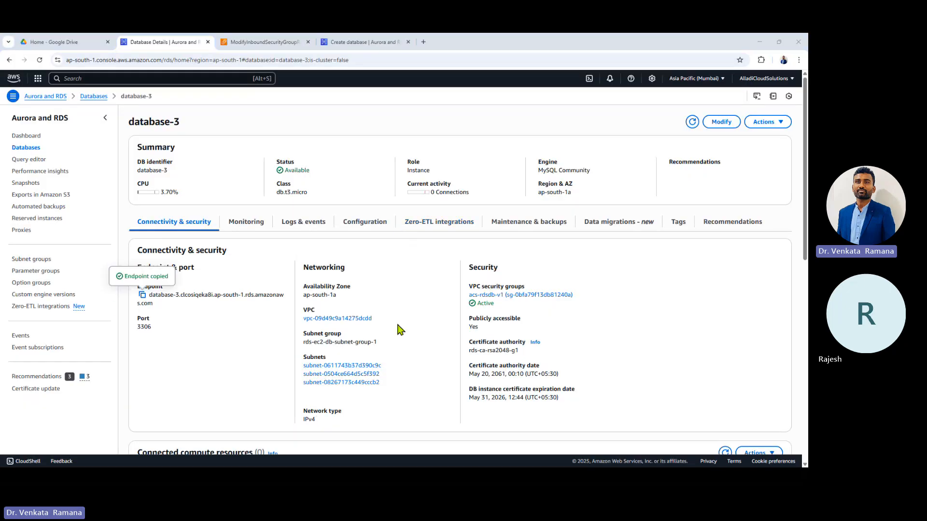
{"action": "key", "text": "alt+Tab"}
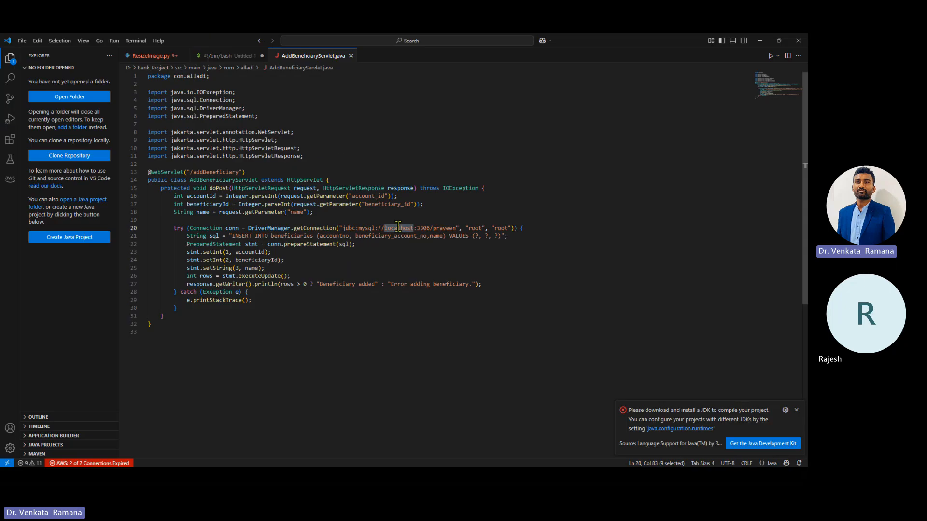
{"action": "key", "text": "ctrl+v"}
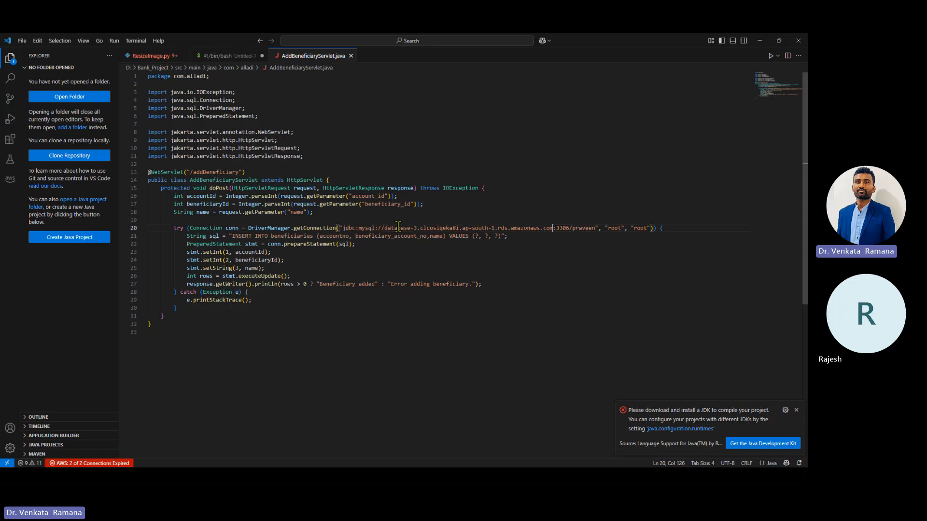
{"action": "left_click", "coordinate": [565, 228]}
{"action": "double_click", "coordinate": [564, 228]}
Step: Change the database name from praveen to acsdb and both root credentials to admin and its password
{"action": "double_click", "coordinate": [587, 228]}
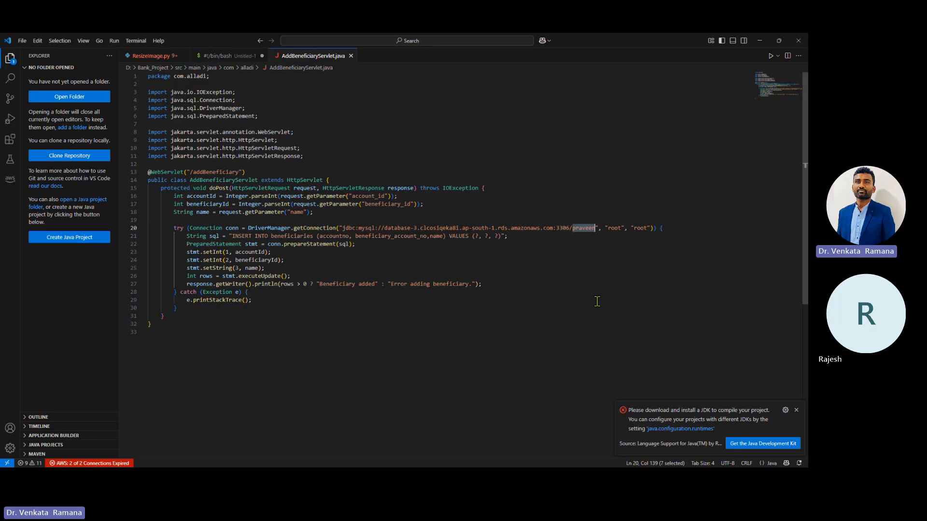
{"action": "type", "text": "AcDB"}
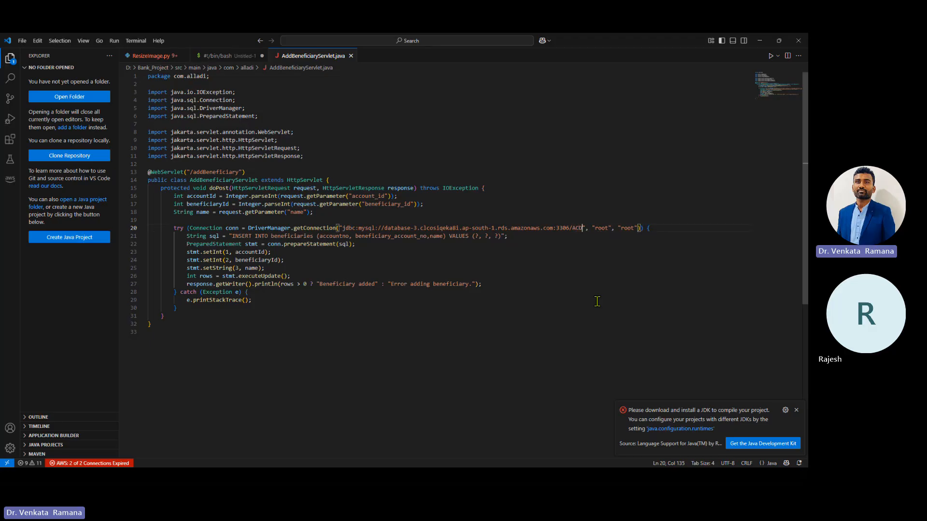
{"action": "key", "text": "BackSpace"}
{"action": "key", "text": "BackSpace"}
{"action": "key", "text": "BackSpace"}
{"action": "key", "text": "BackSpace"}
{"action": "type", "text": "acsdb"}
{"action": "double_click", "coordinate": [610, 228]}
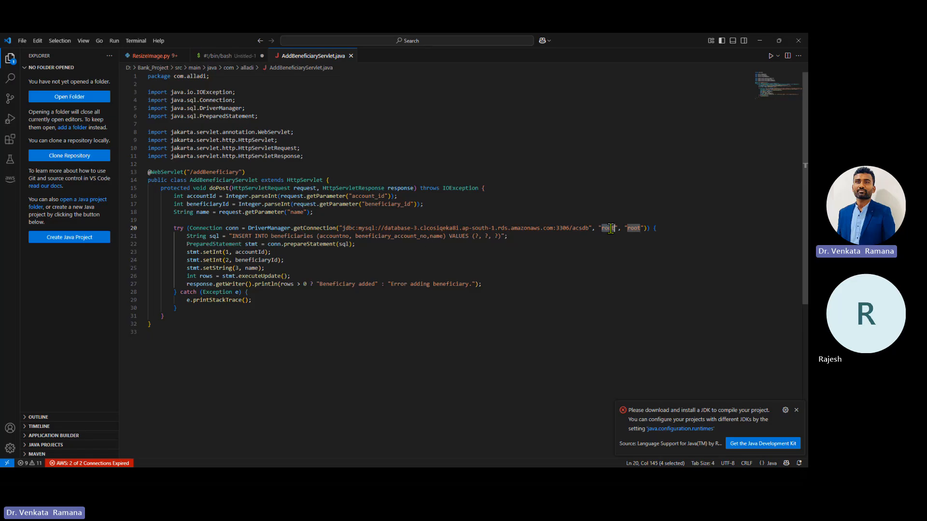
{"action": "type", "text": "ad"}
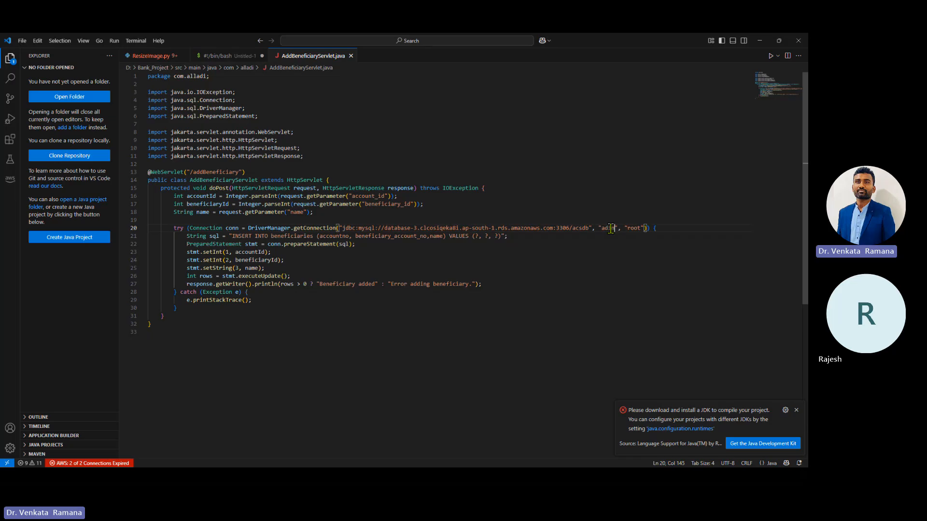
{"action": "type", "text": "min"}
{"action": "double_click", "coordinate": [637, 228]}
{"action": "type", "text": "admin123"}
{"action": "left_click", "coordinate": [611, 288]}
{"action": "double_click", "coordinate": [424, 228]}
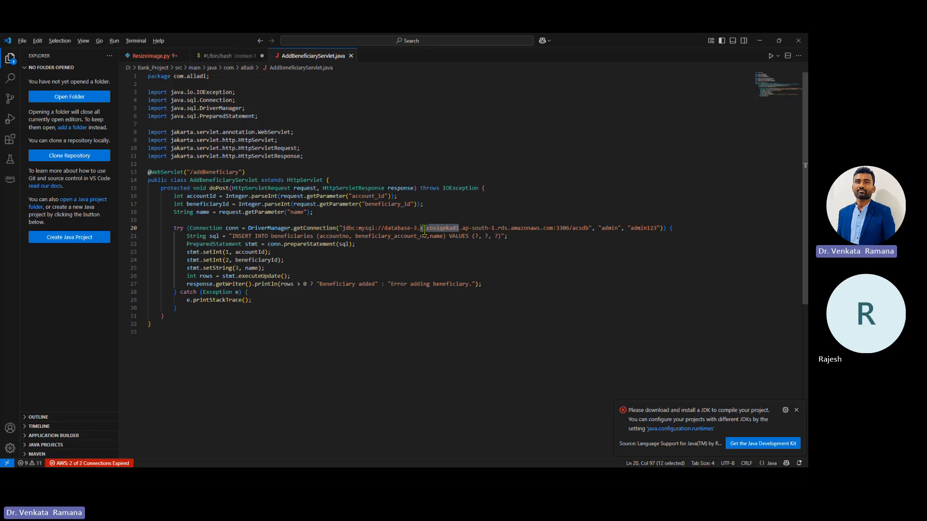
Step: Compare the servlet's host and line-20 password with database-3's endpoint, then return to the RDS details
{"action": "key", "text": "alt+Tab"}
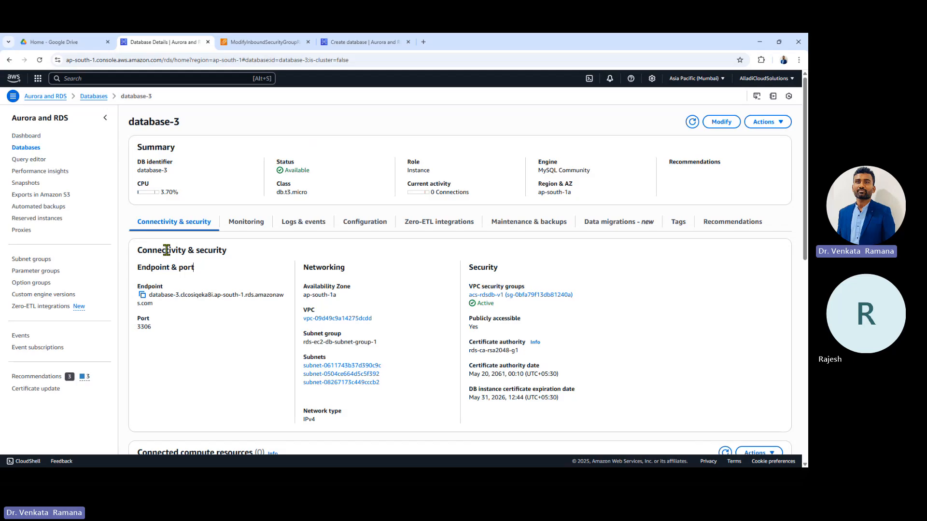
{"action": "key", "text": "alt+Tab"}
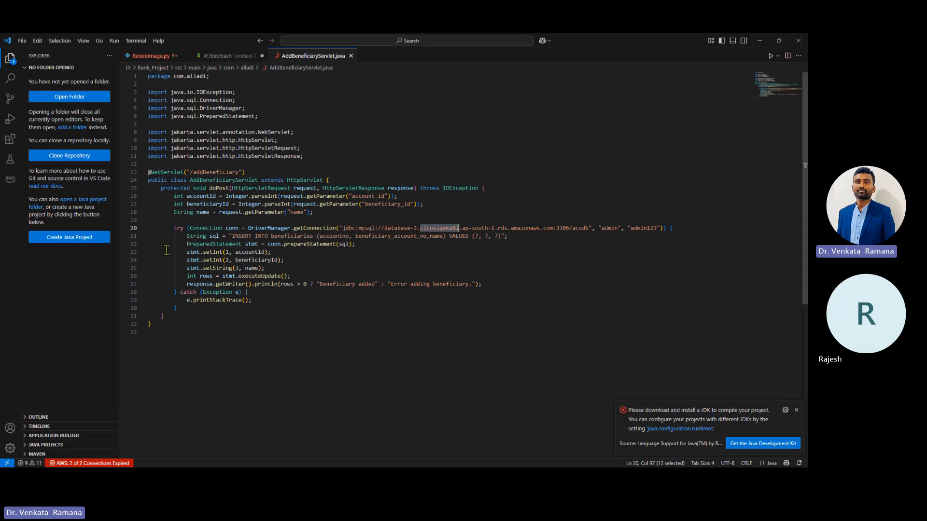
{"action": "left_click", "coordinate": [614, 234]}
{"action": "double_click", "coordinate": [644, 229]}
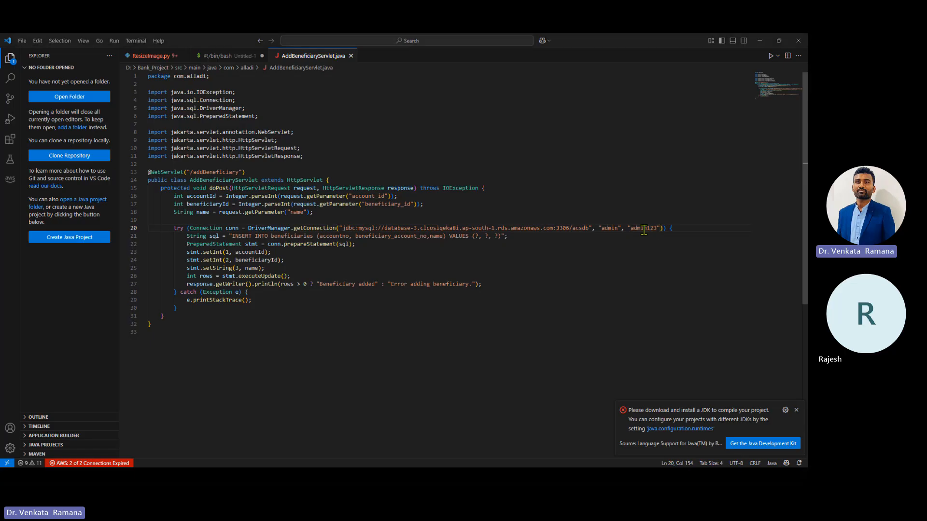
{"action": "key", "text": "alt+Tab"}
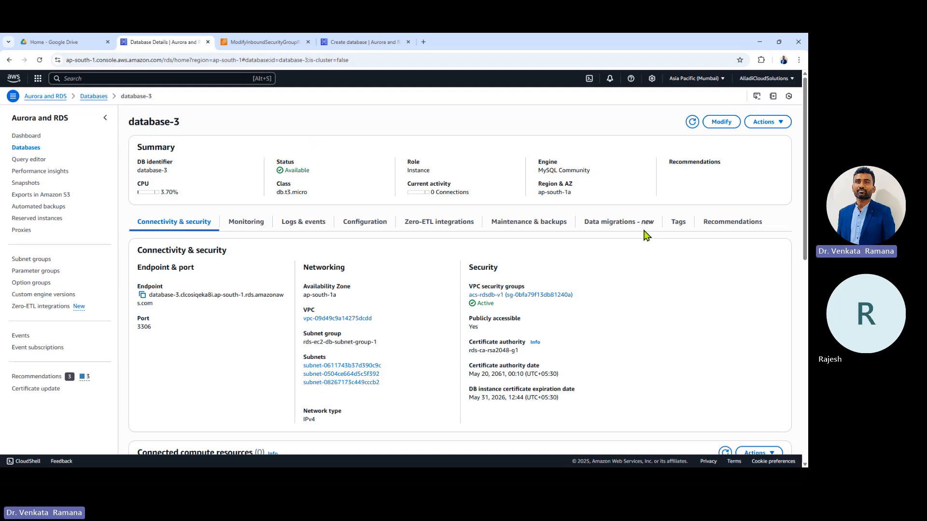
Step: In the AWS db deck, go from slide 2 to slide 3, Amazon RDS Overview
{"action": "key", "text": "alt+Tab"}
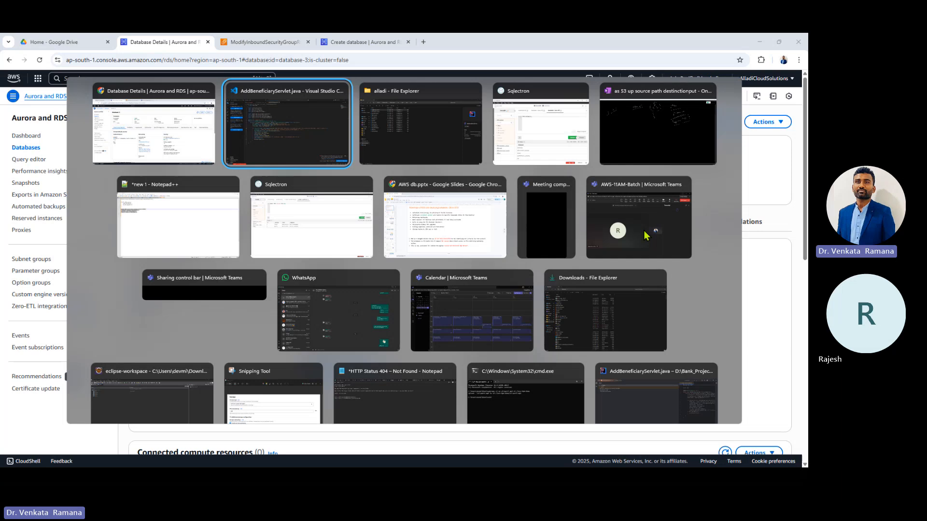
{"action": "key", "text": "alt+Tab"}
{"action": "key", "text": "alt+Tab"}
{"action": "key", "text": "alt+Tab"}
{"action": "key", "text": "alt+Tab"}
{"action": "key", "text": "alt+Tab"}
{"action": "key", "text": "alt+Tab"}
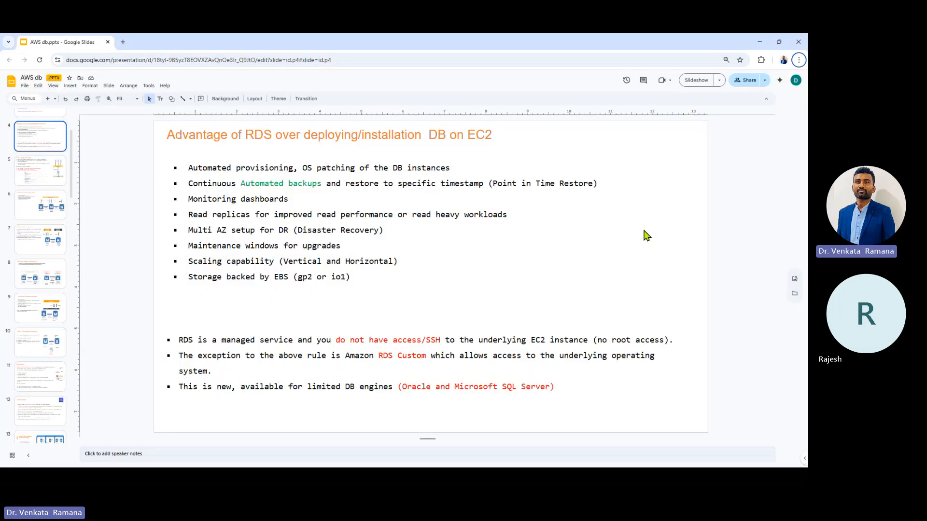
{"action": "scroll", "coordinate": [24, 241], "scroll_direction": "up", "scroll_amount": 3}
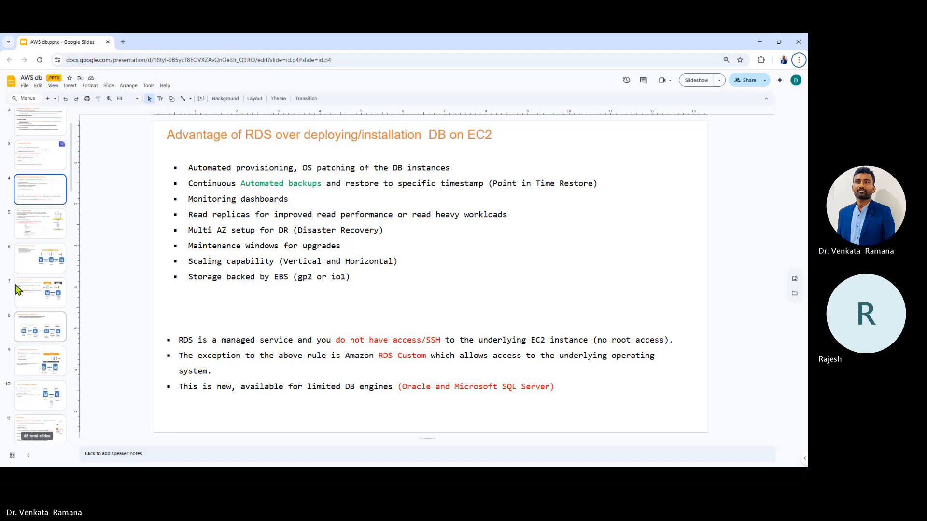
{"action": "left_click", "coordinate": [33, 164]}
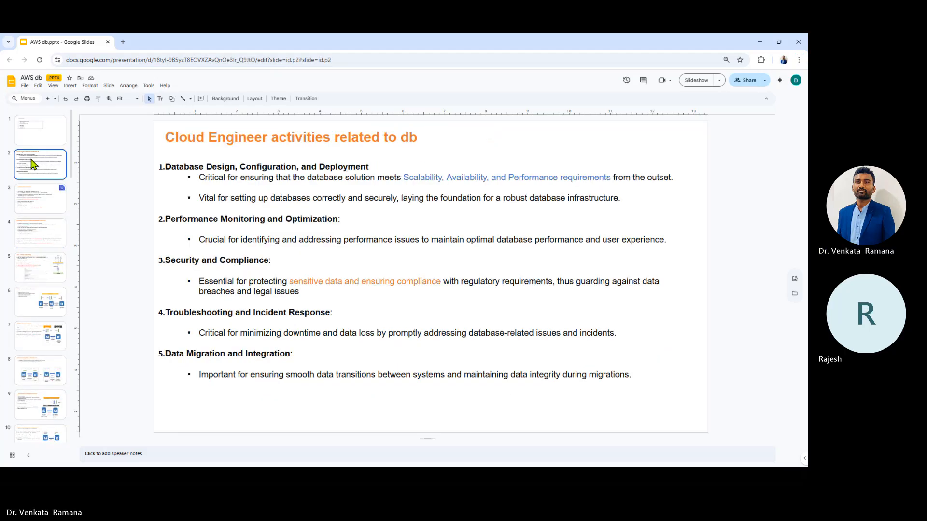
{"action": "key", "text": "Down"}
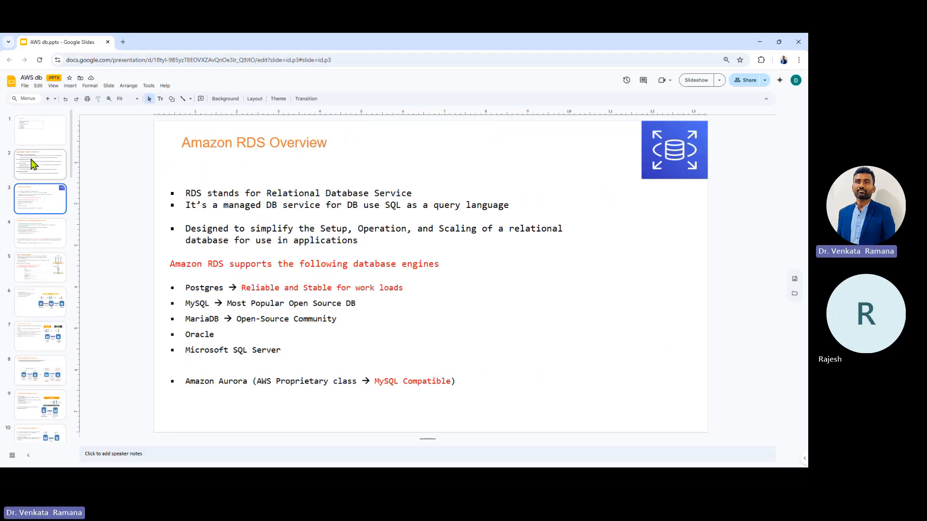